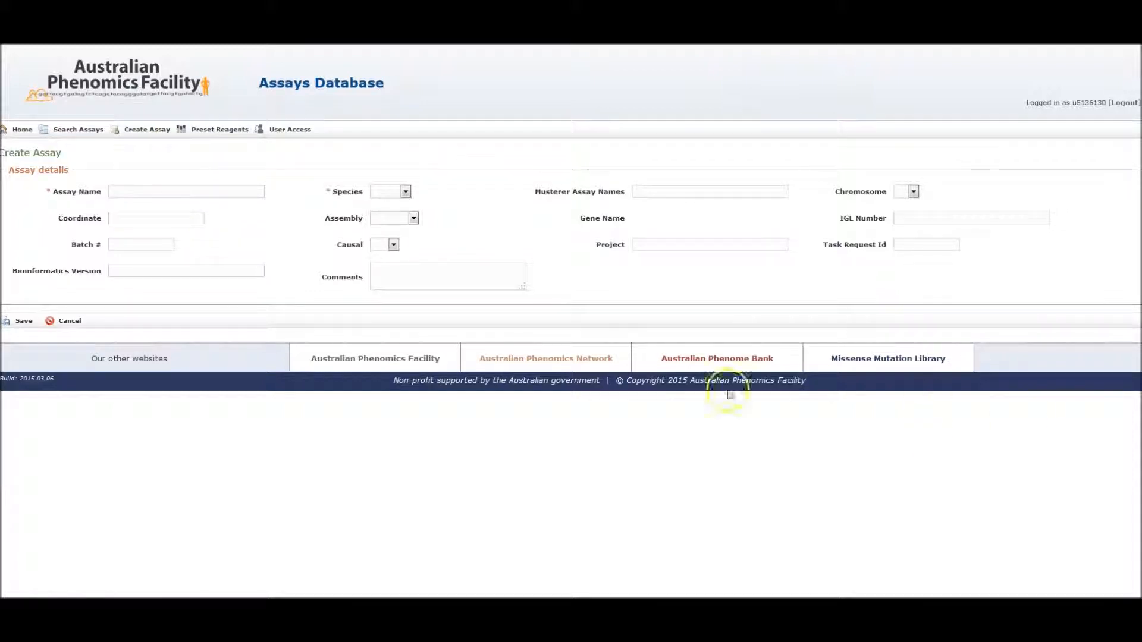
click(159, 192)
click(144, 247)
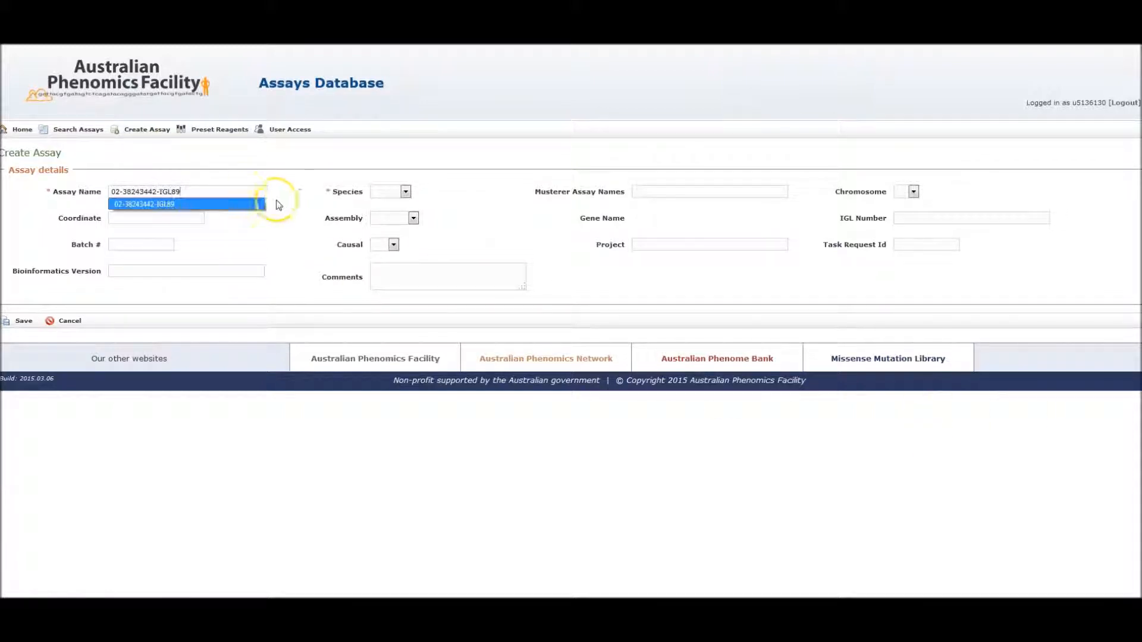
click(405, 191)
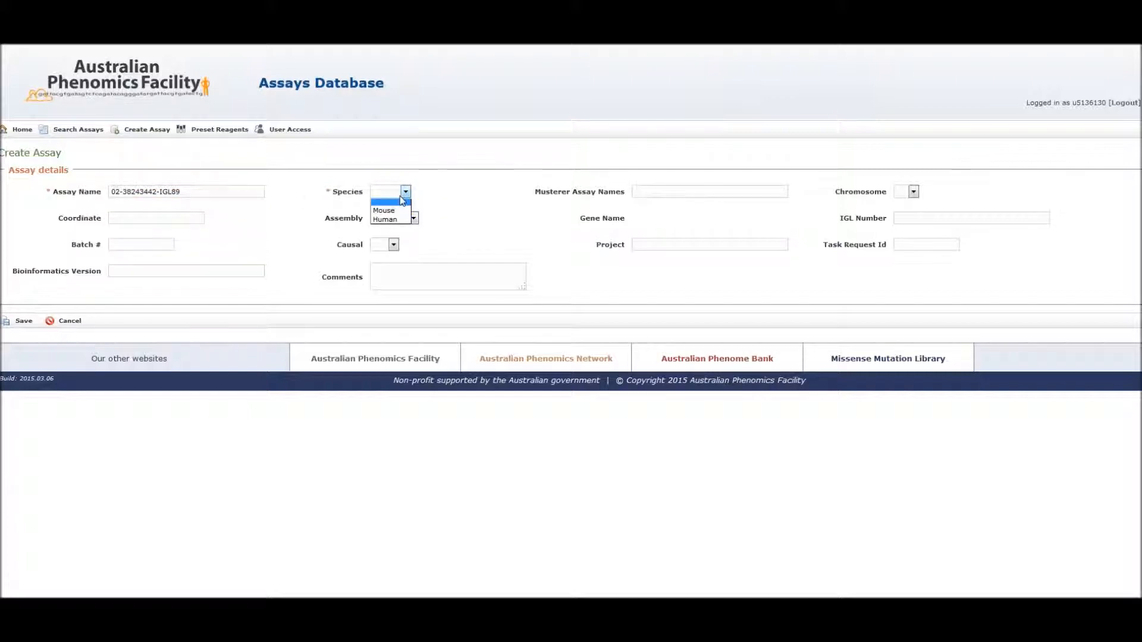
click(388, 211)
Try the Human species with RS Number 22, and set the species back to Mouse
click(405, 192)
click(395, 220)
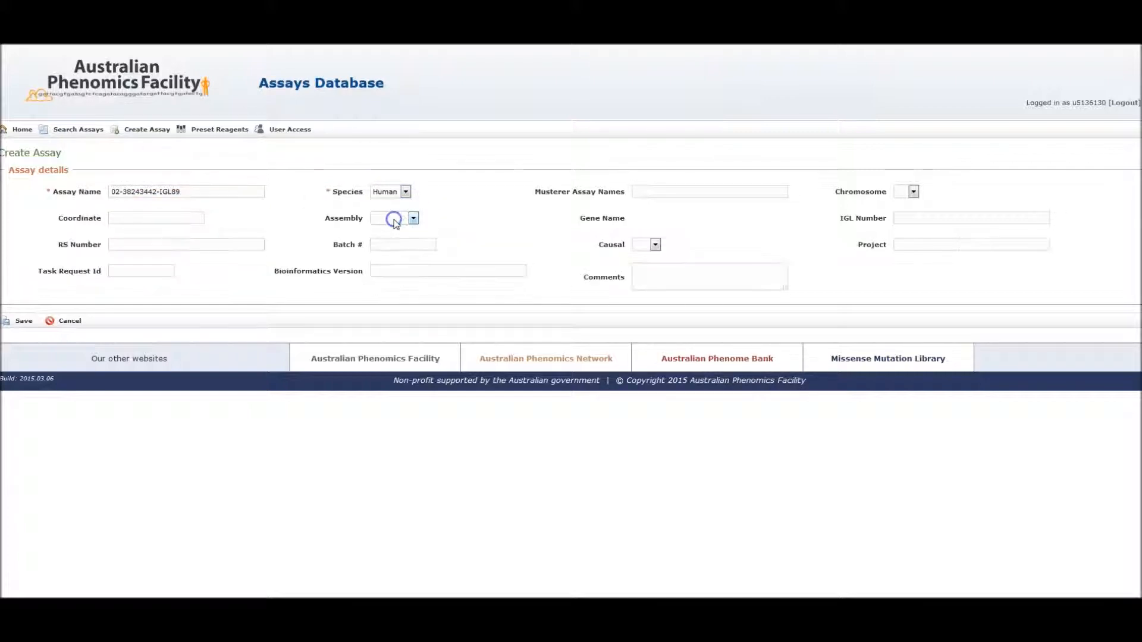
click(174, 245)
text(22)
click(398, 193)
click(386, 210)
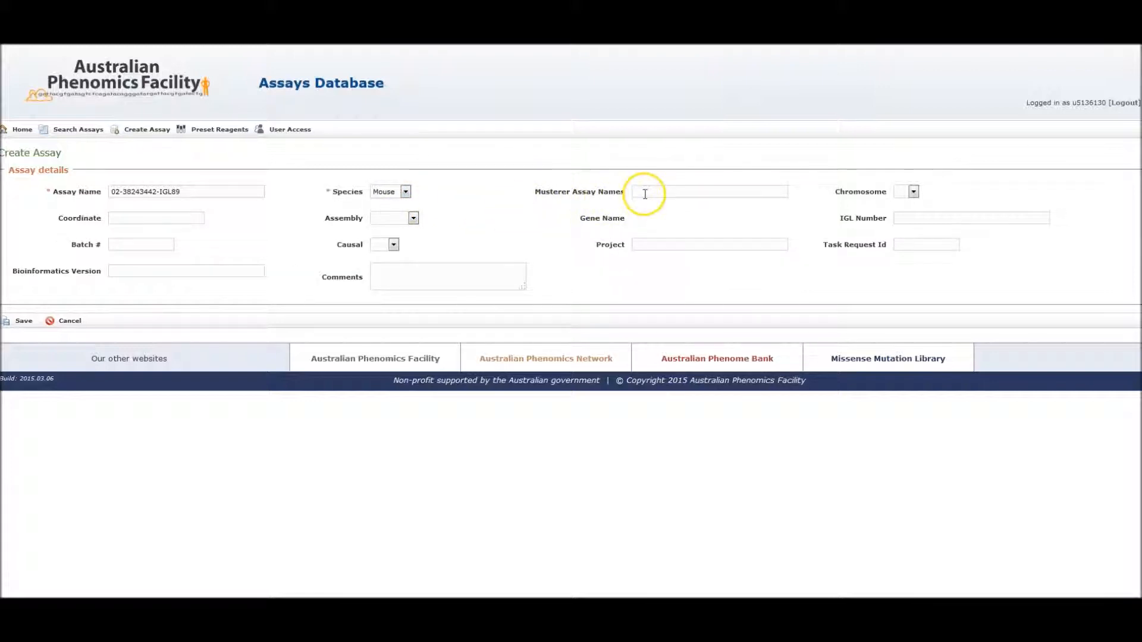
text(A)
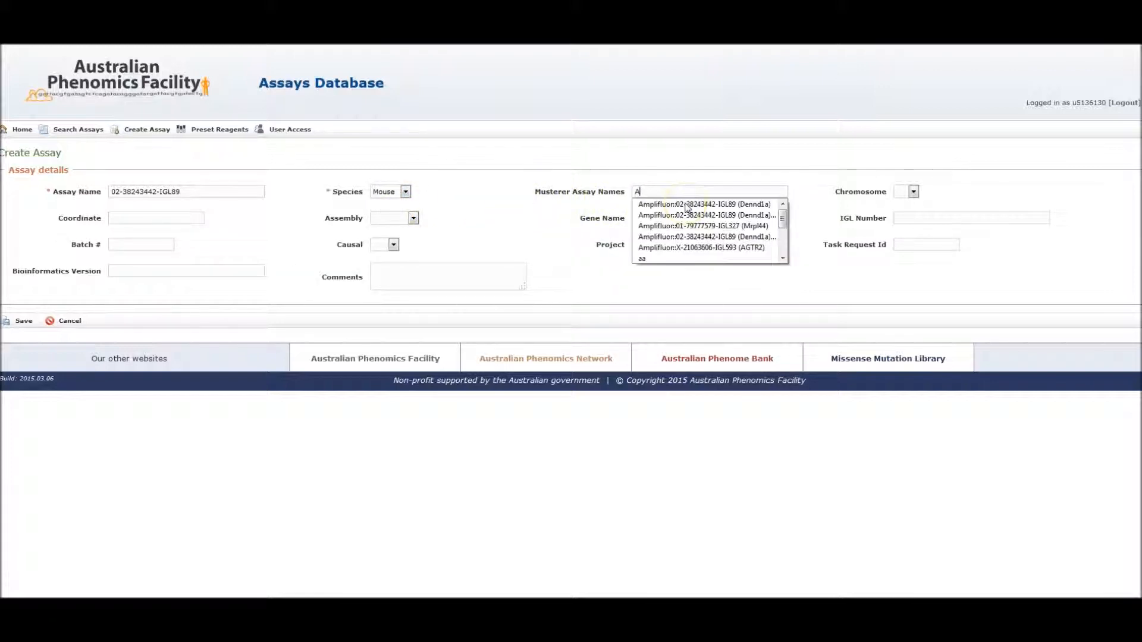
click(687, 205)
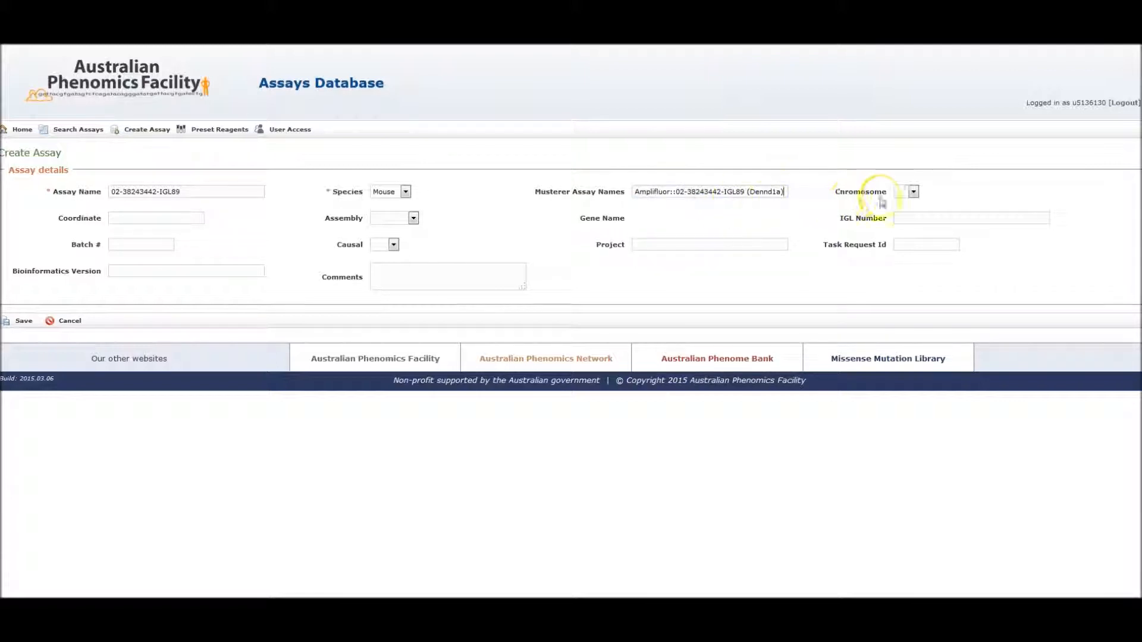
click(908, 191)
click(902, 218)
Set the assay's coordinate to 38243442 and its assembly to GRCm38
click(124, 217)
text(38243442)
click(410, 217)
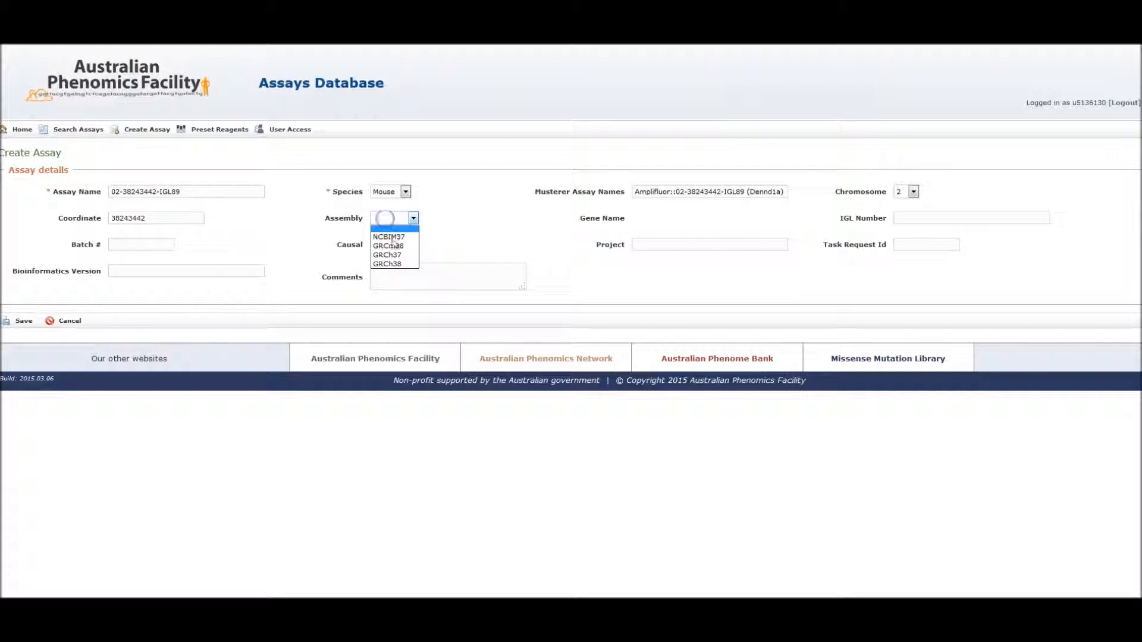
click(409, 247)
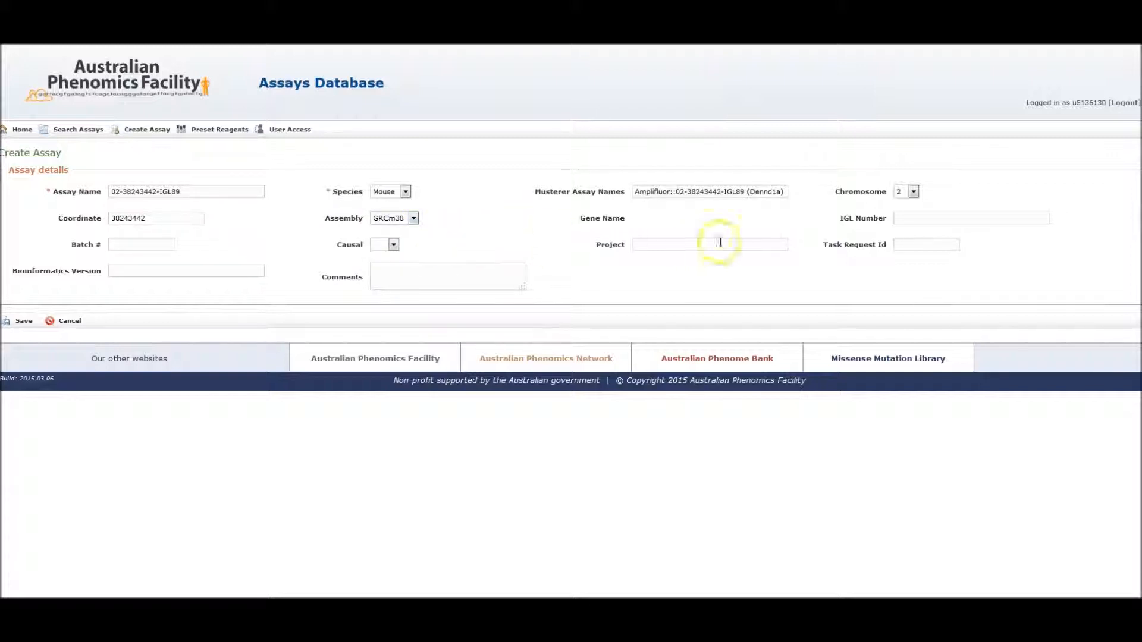
Enter IGL189 as the assay's IGL number and V199 as its batch number
click(923, 218)
text(IGL)
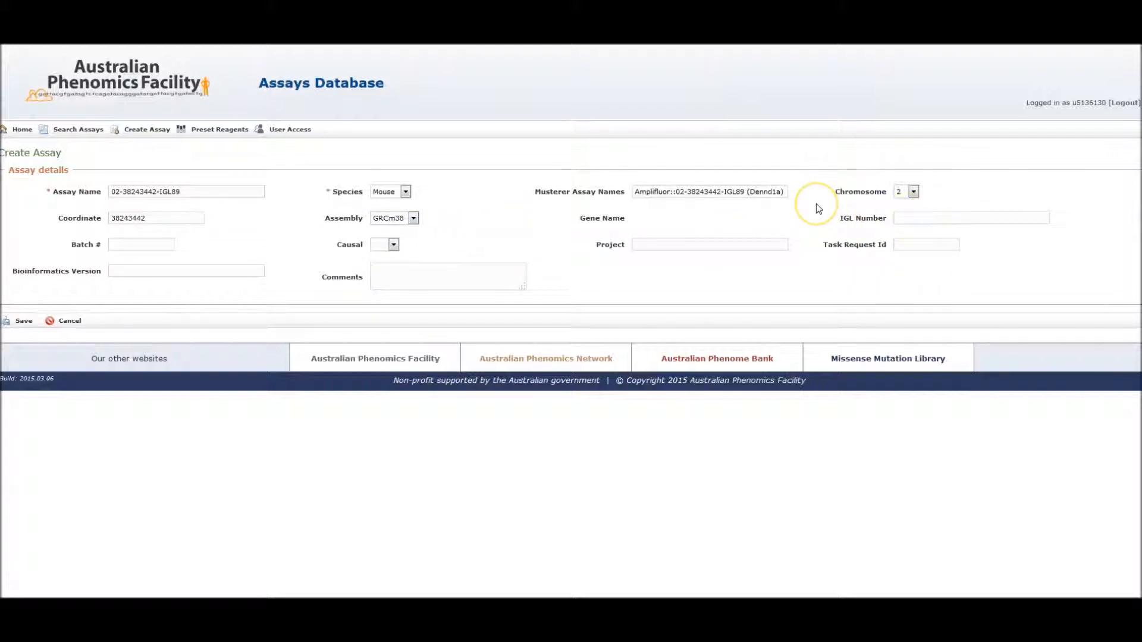
text(189)
click(135, 246)
text(V199)
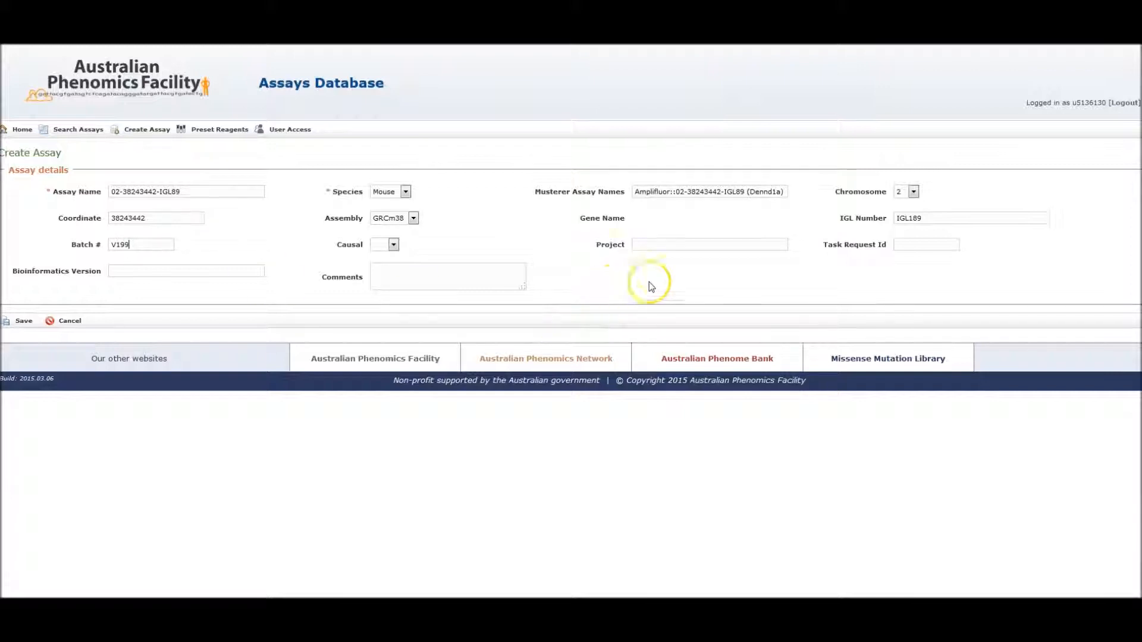
Enter Test Project as the project and 2258 as the task request ID, and save the assay
click(724, 245)
text(Test Project)
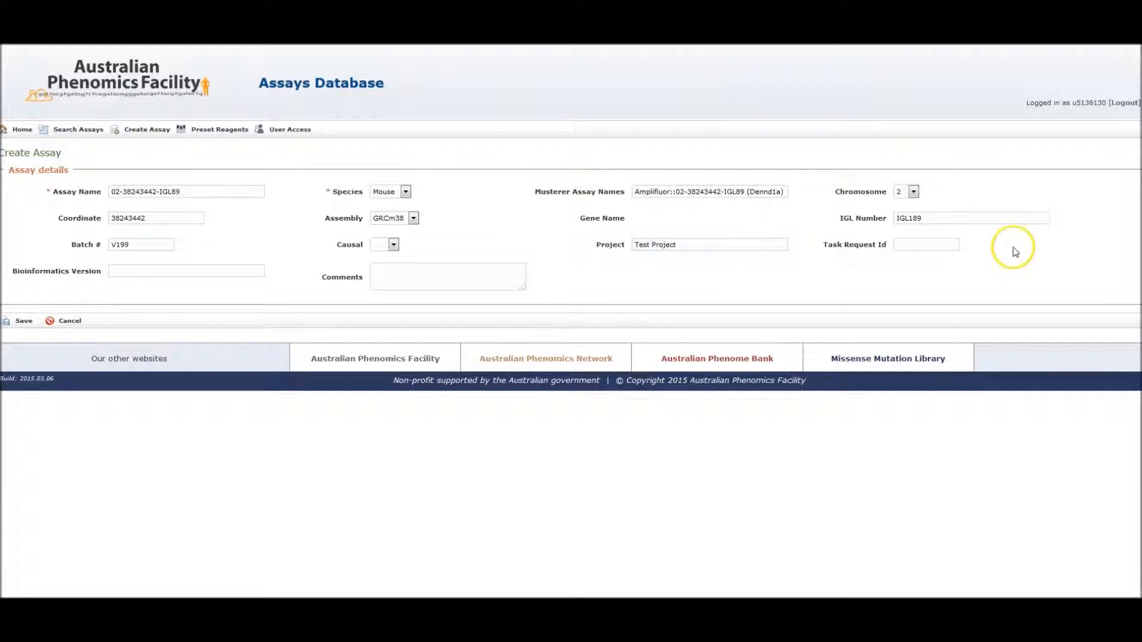
click(940, 244)
text(2258)
click(382, 276)
click(24, 324)
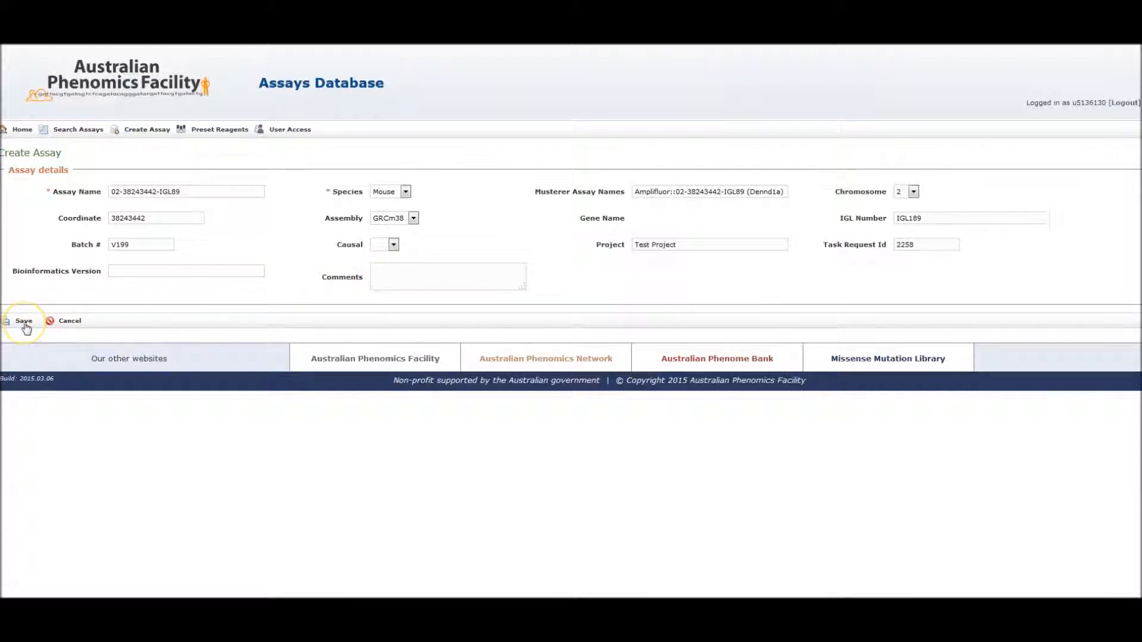
click(25, 323)
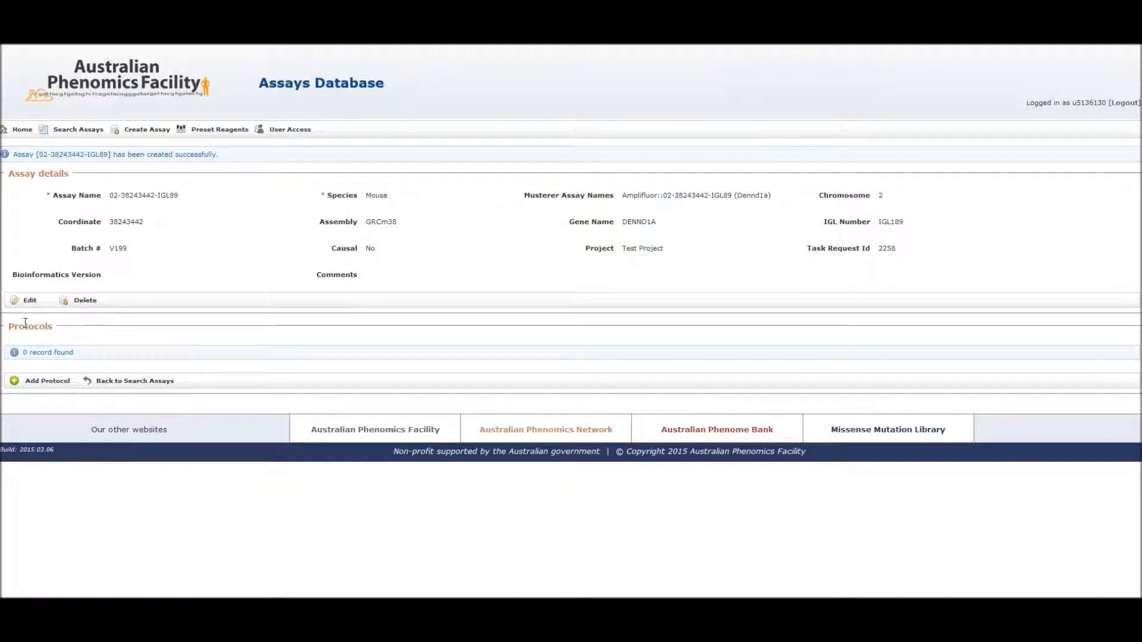
Add a protocol to the saved assay with the name Amplifluor-IDT and the type Fluorescence
drag(623, 222, 658, 222)
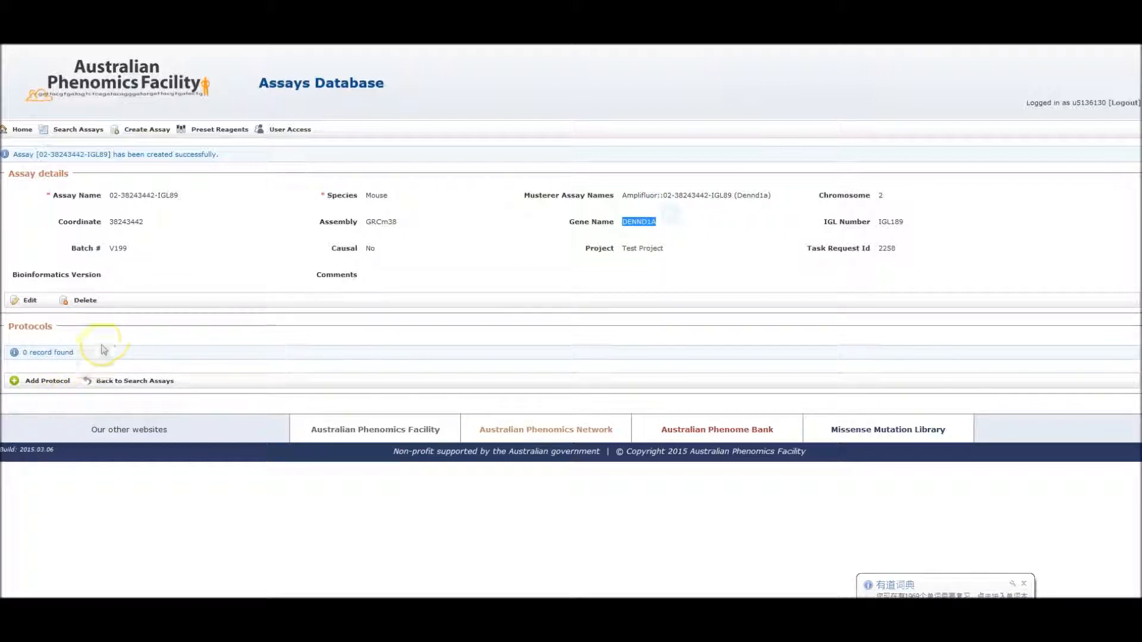
click(39, 384)
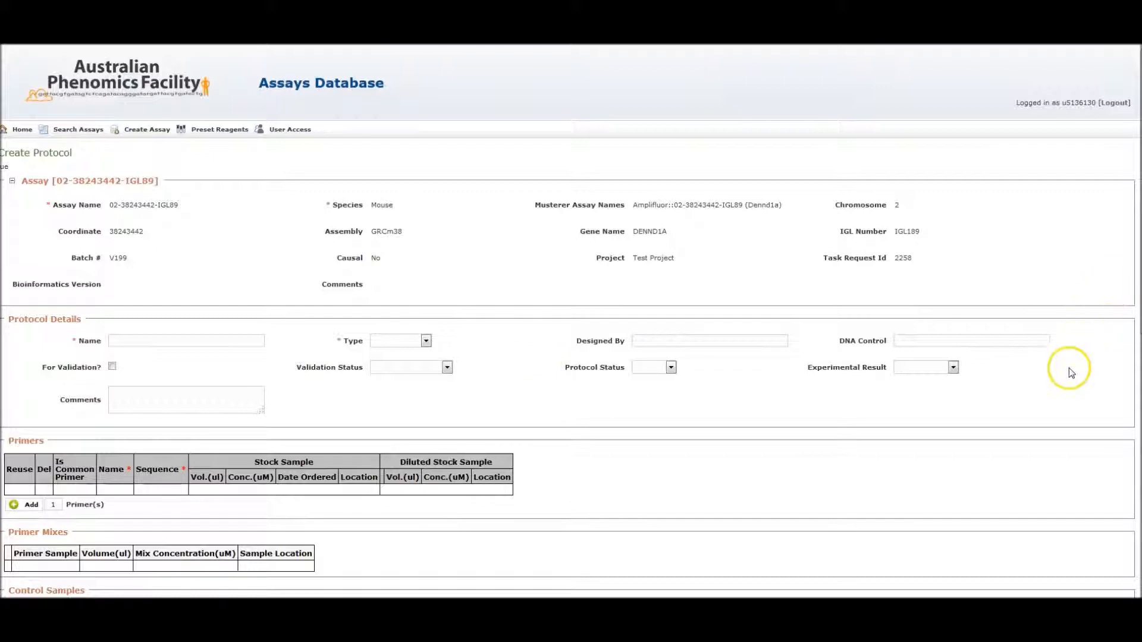
scroll(1074, 372, down, 2)
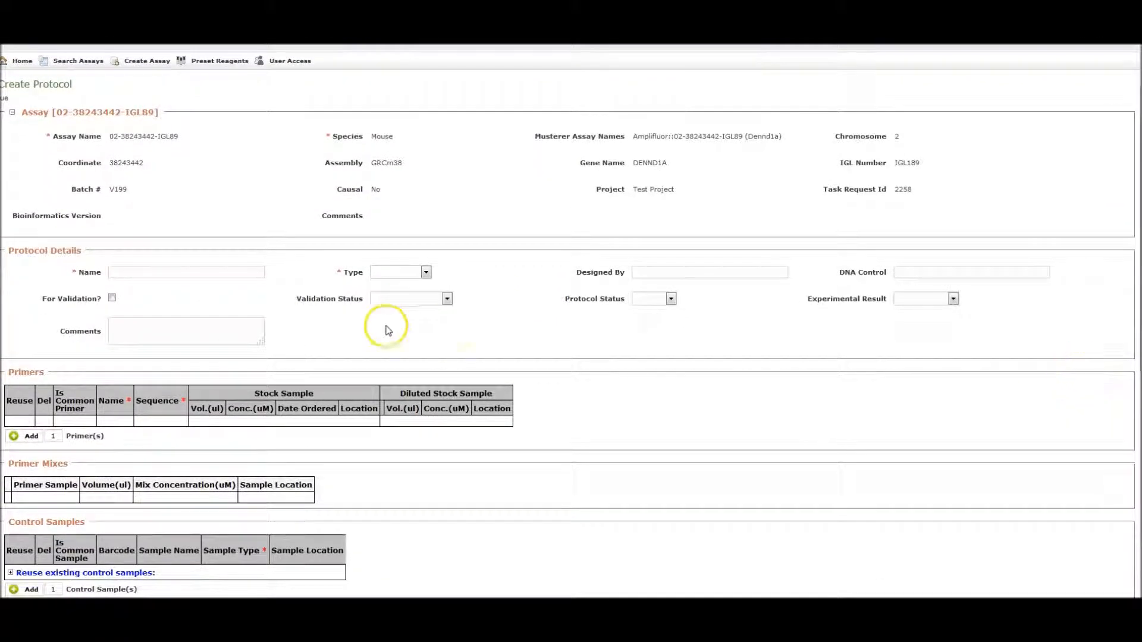
click(187, 273)
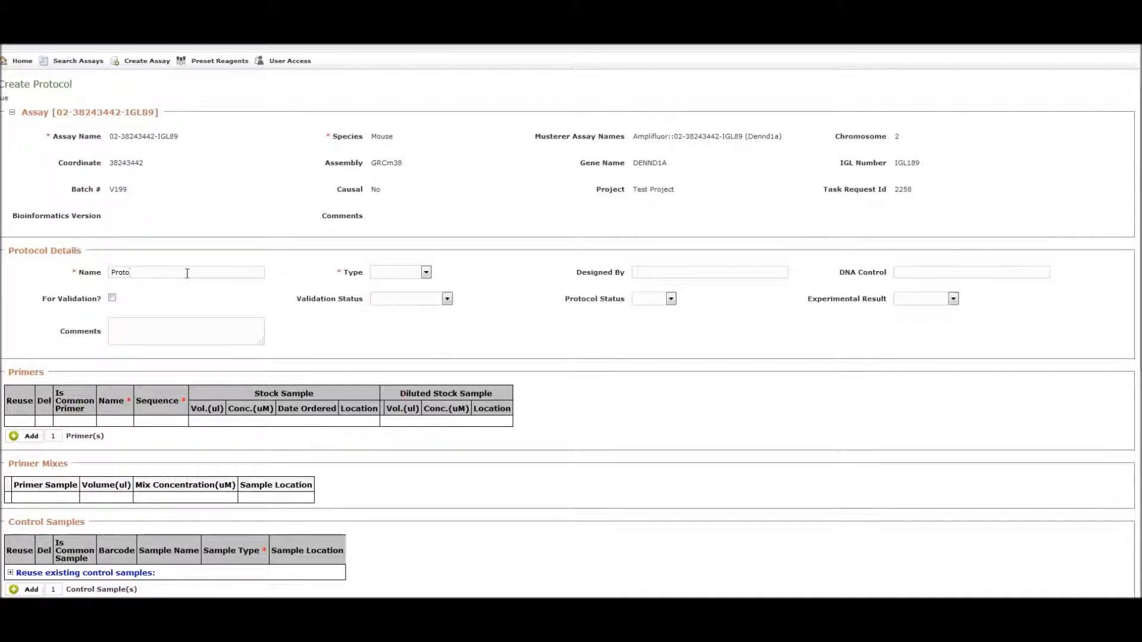
text(a)
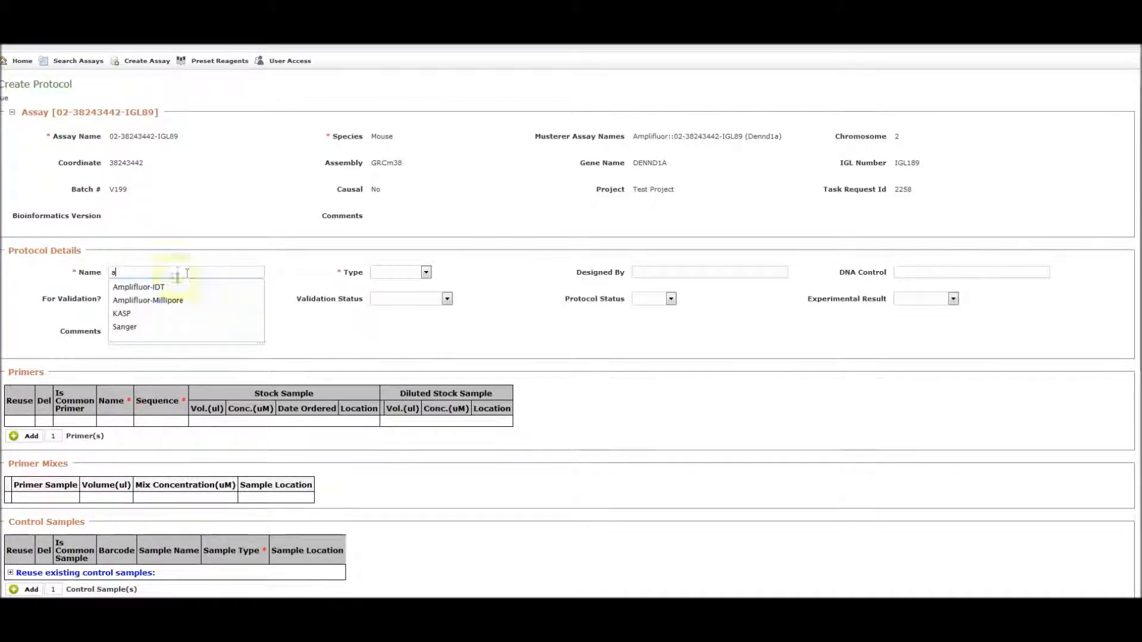
click(162, 287)
click(406, 274)
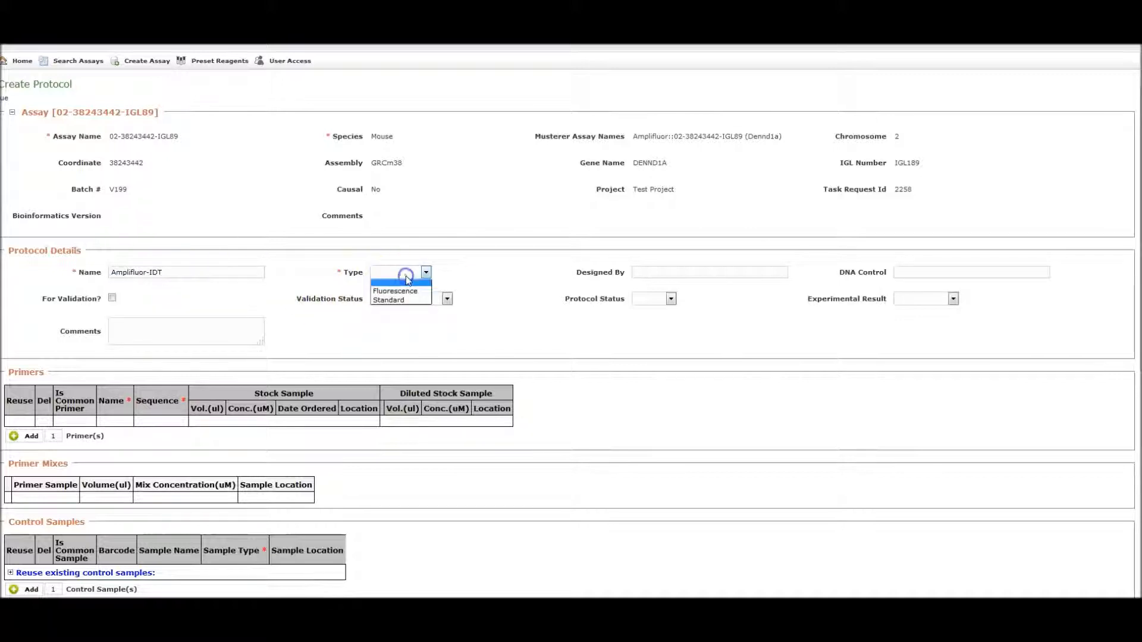
click(404, 291)
click(653, 271)
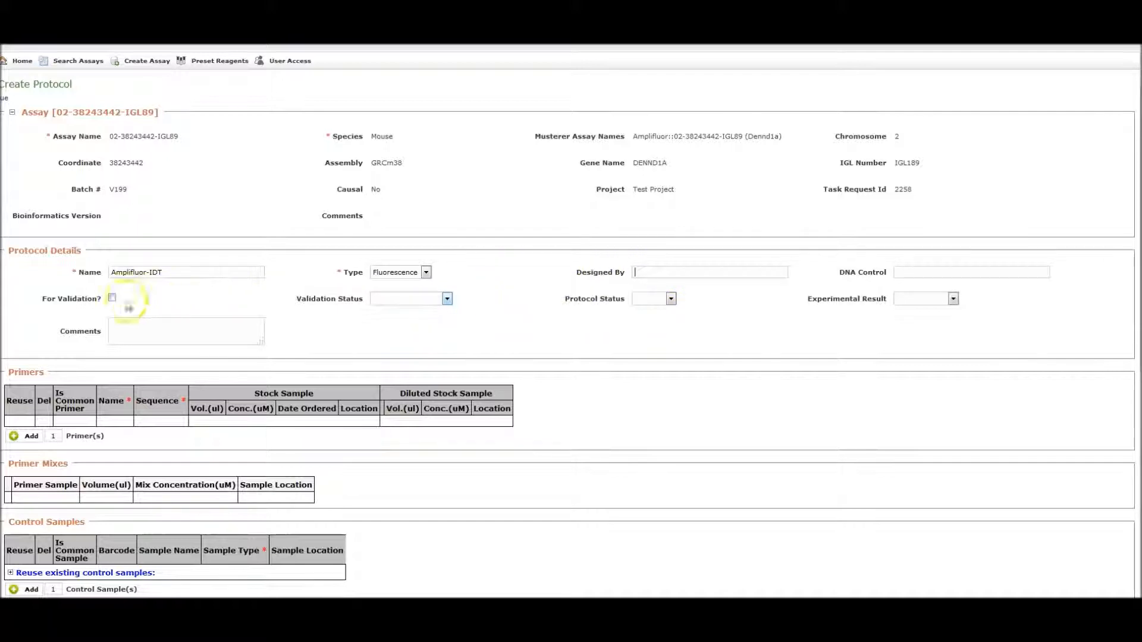
Mark the protocol for validation with validation status Validated, protocol status Draft and experimental result Undetermined
click(112, 298)
click(416, 298)
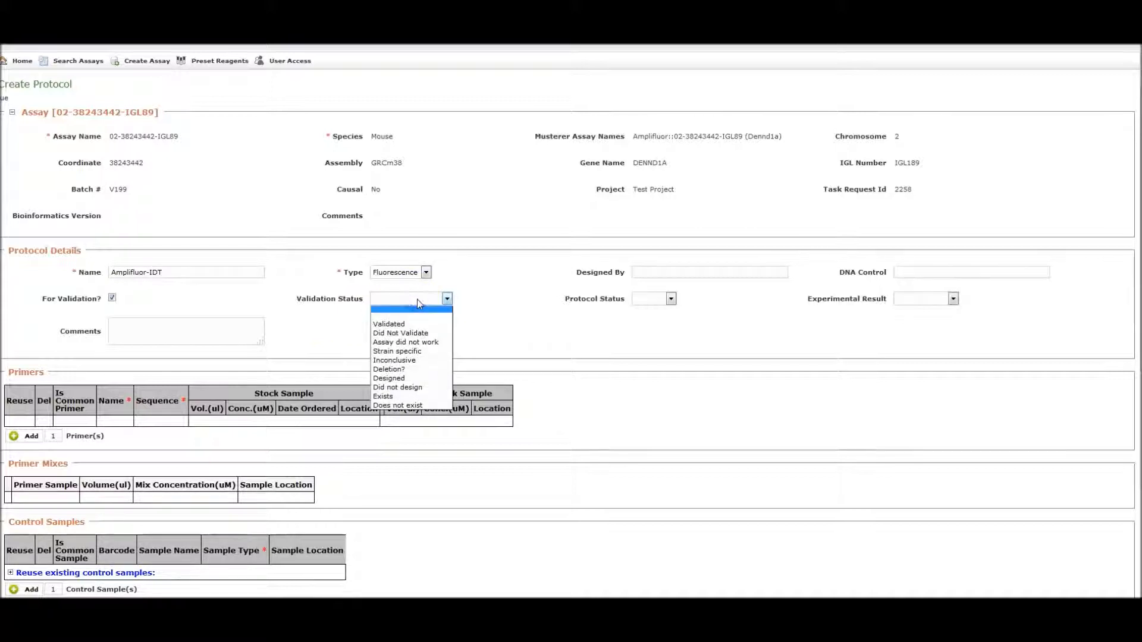
click(397, 324)
click(653, 301)
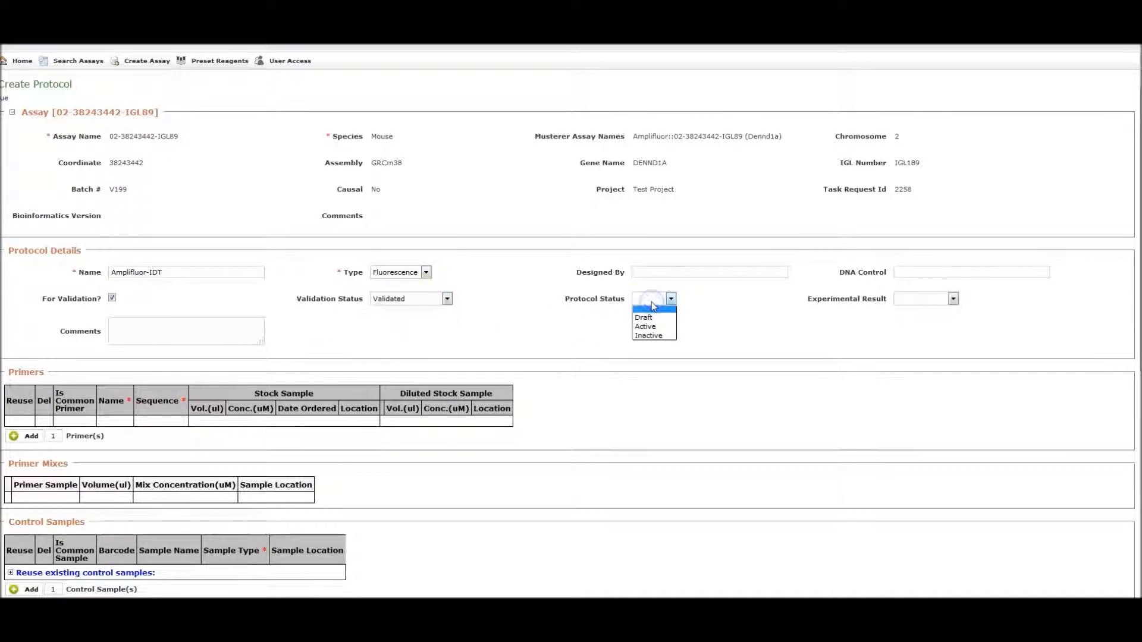
click(655, 319)
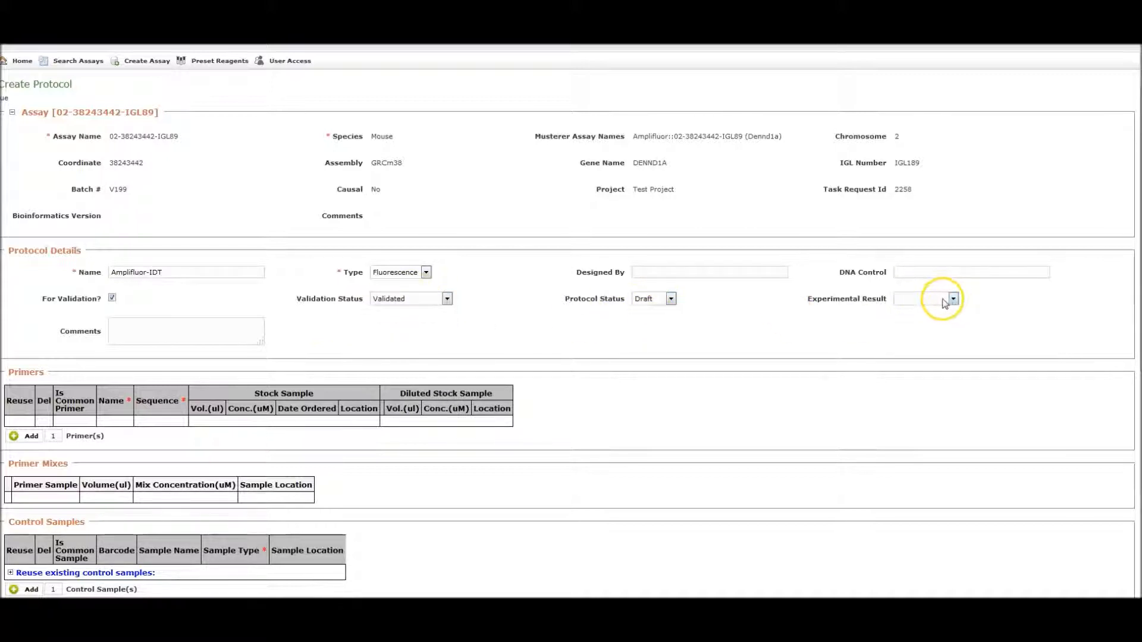
click(944, 301)
click(922, 335)
click(134, 335)
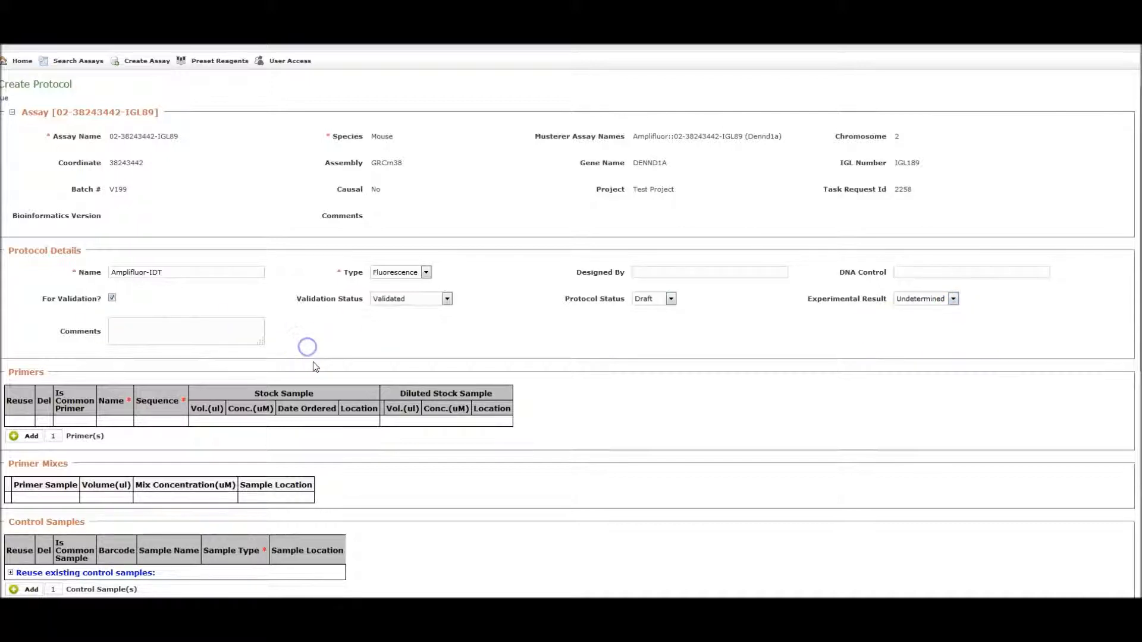
Add a primer to the protocol named Primer 1-1 with the sequence GAAGGTGACCAAGTTCAT
scroll(315, 366, down, 3)
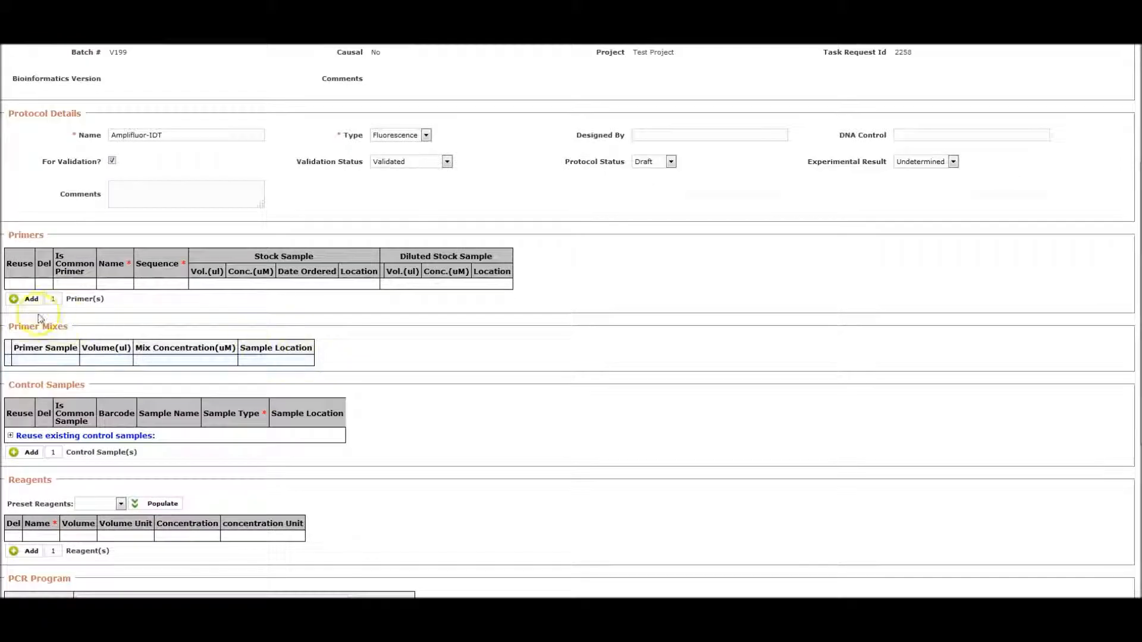
click(31, 303)
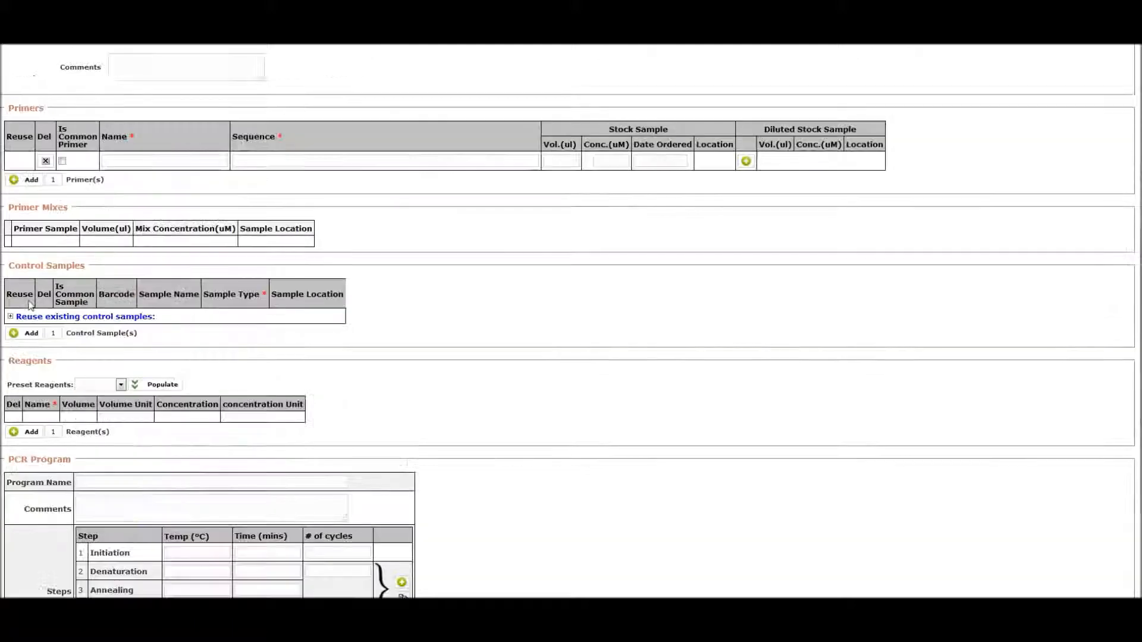
click(143, 165)
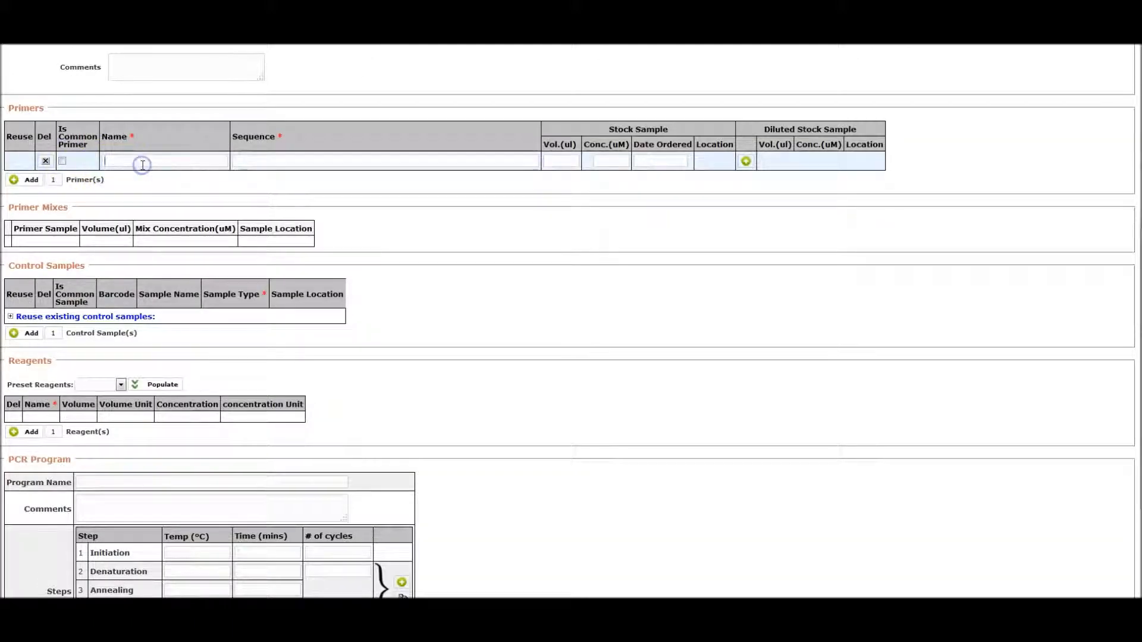
text(pri)
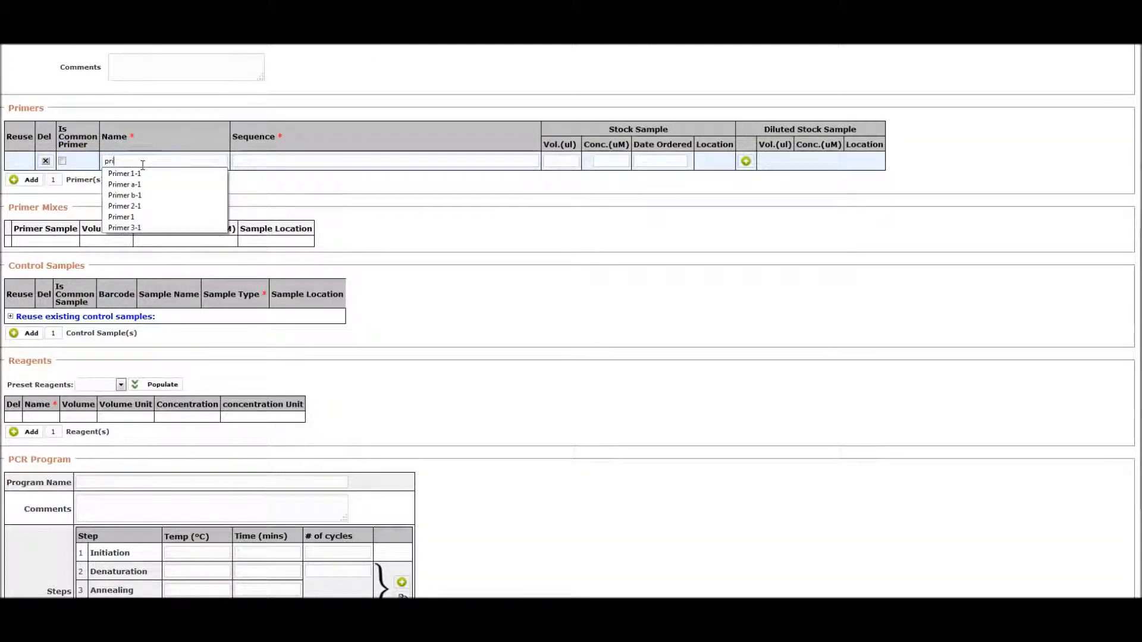
click(137, 173)
click(244, 161)
click(262, 173)
Set Primer 1-1's stock sample to volume 10 ul, concentration 5 uM and order date 06/03/2015
click(562, 160)
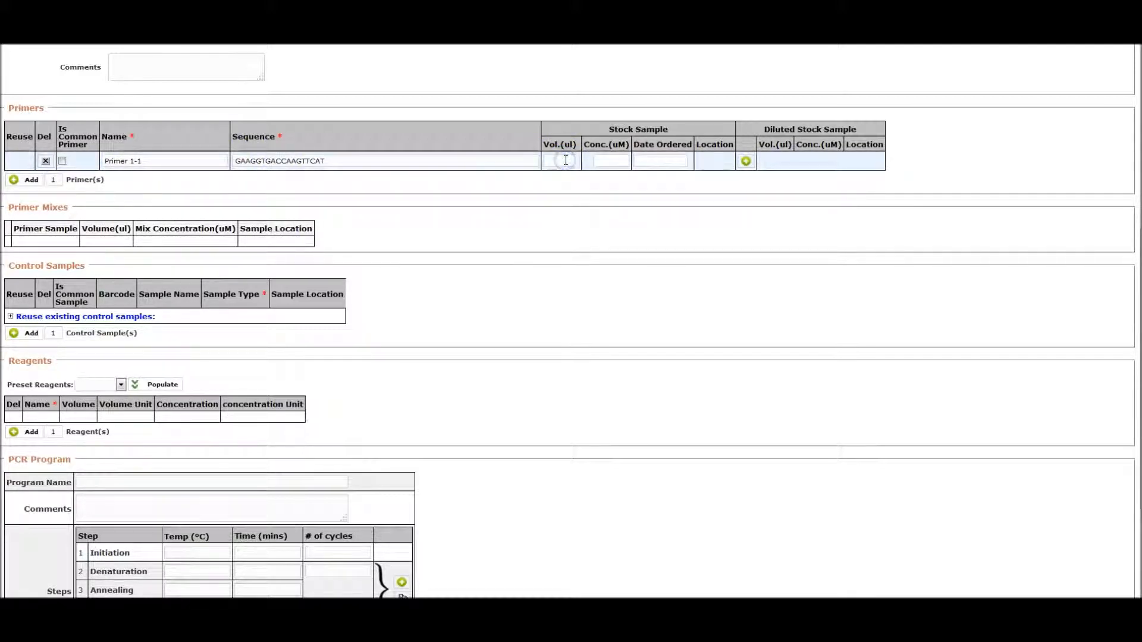
text(10)
click(619, 161)
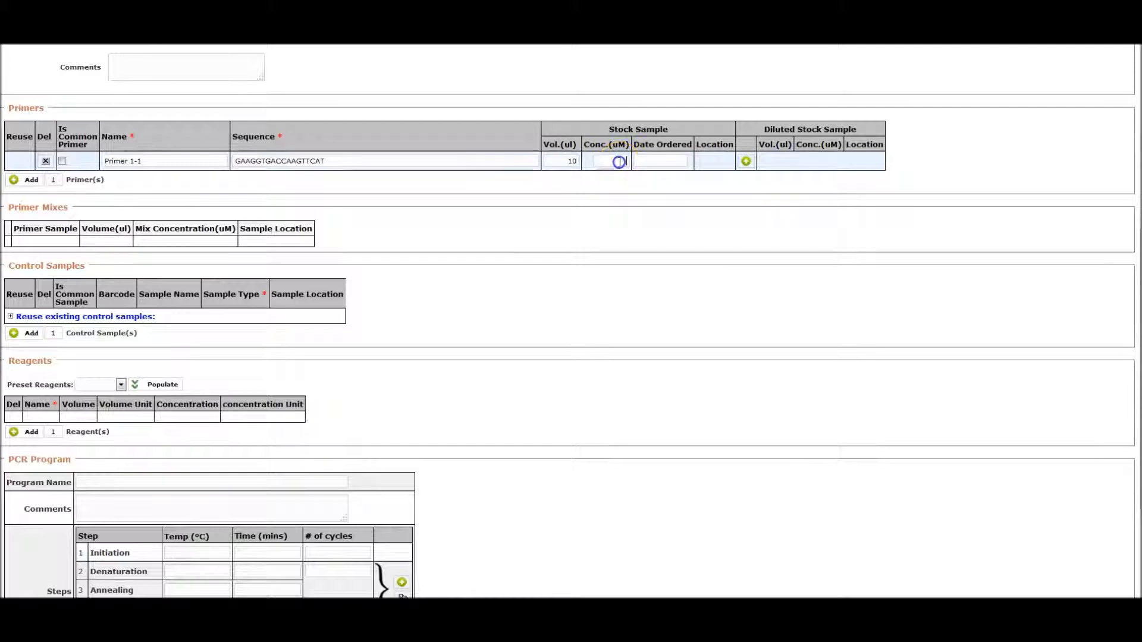
text(5)
click(663, 160)
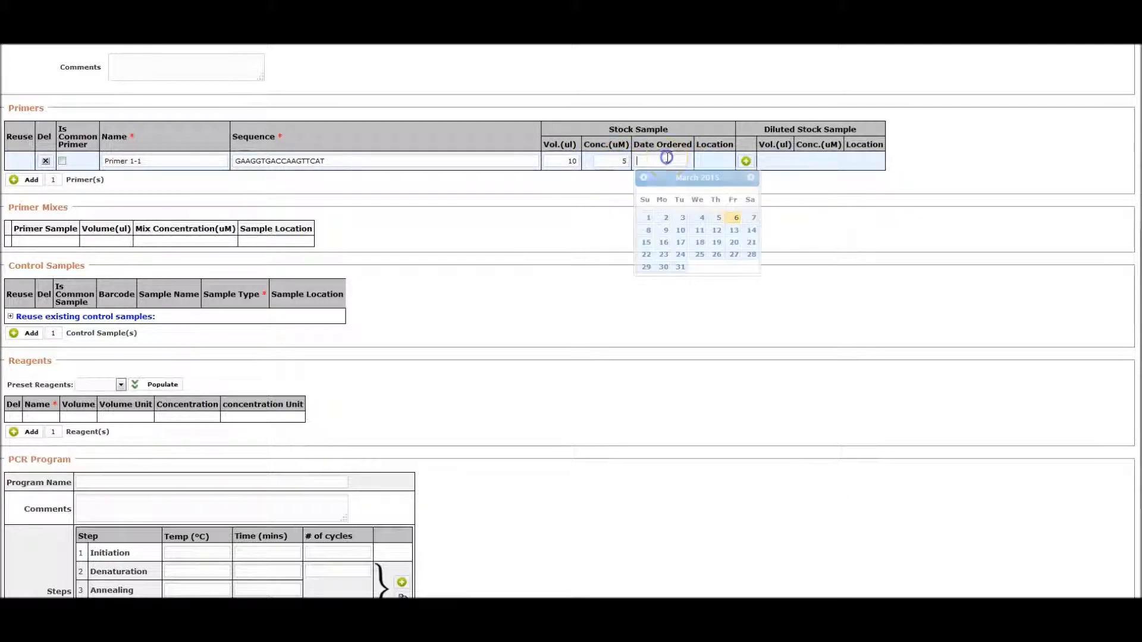
click(736, 219)
Add a diluted stock sample to Primer 1-1 with volume 10 ul and concentration 10 uM
click(798, 170)
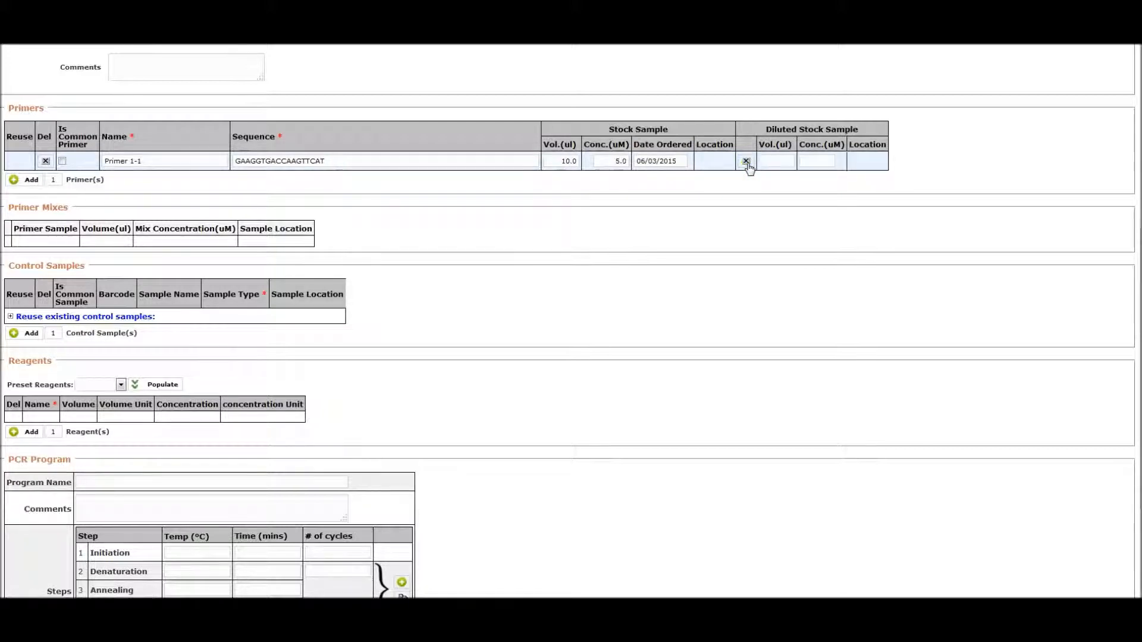
click(789, 159)
text(10)
click(810, 161)
text(10)
Add a second primer named Primer 1-2 with the sequence GAAGGTCGGAGTCAACGG
click(29, 181)
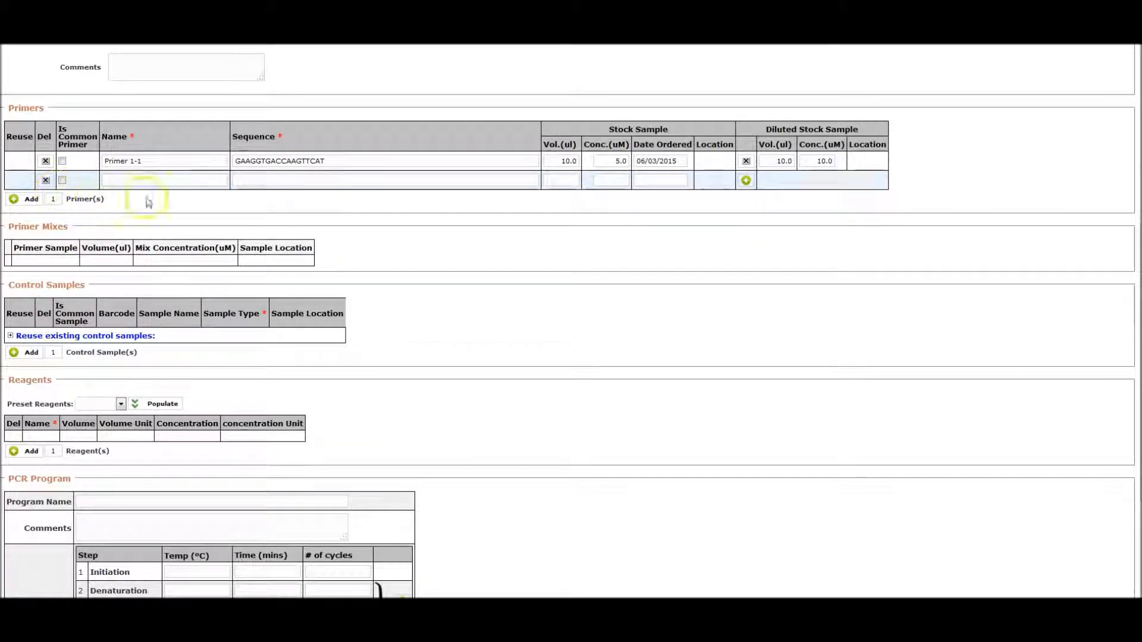
click(143, 180)
click(143, 214)
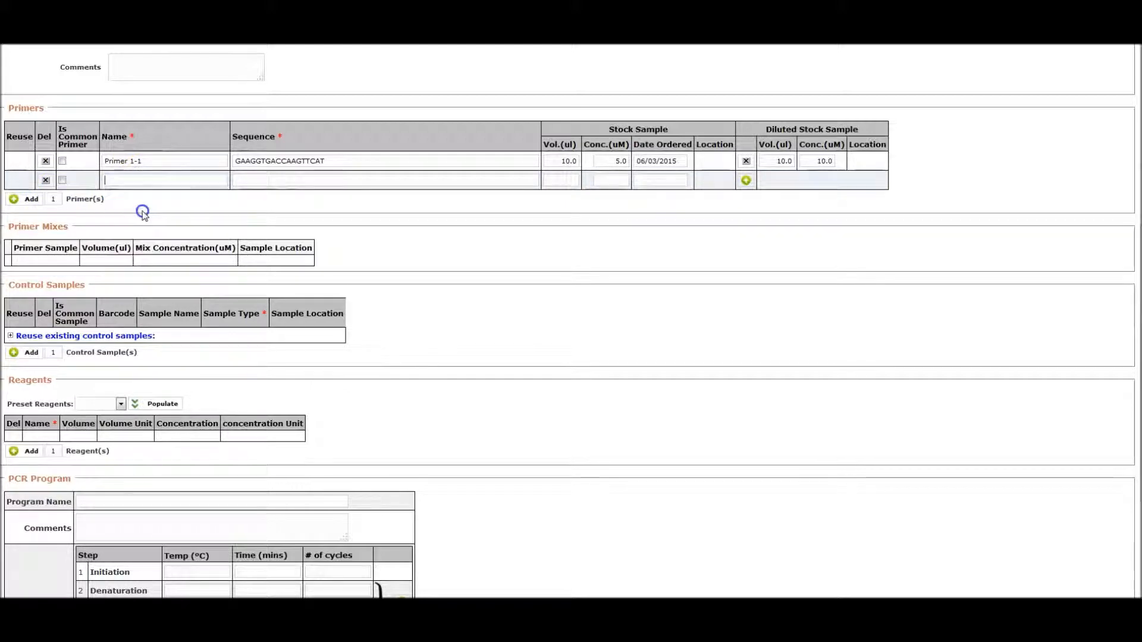
click(276, 179)
click(282, 193)
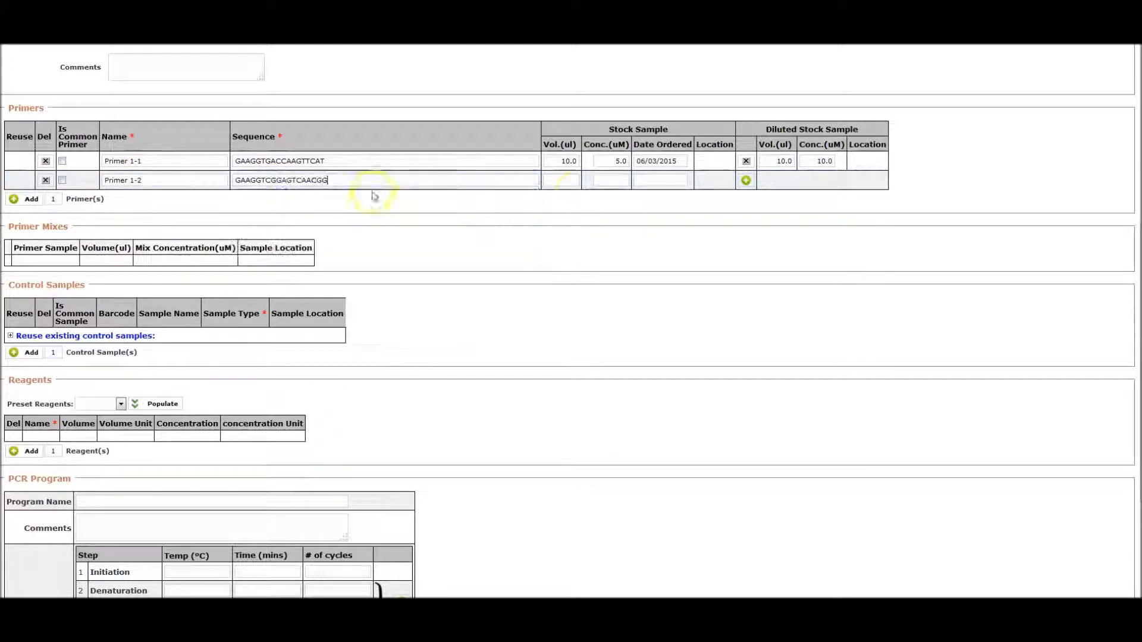
Set Primer 1-2's stock sample to volume 20 ul, concentration 5 uM and order date 06/03/2015
click(567, 180)
text(20)
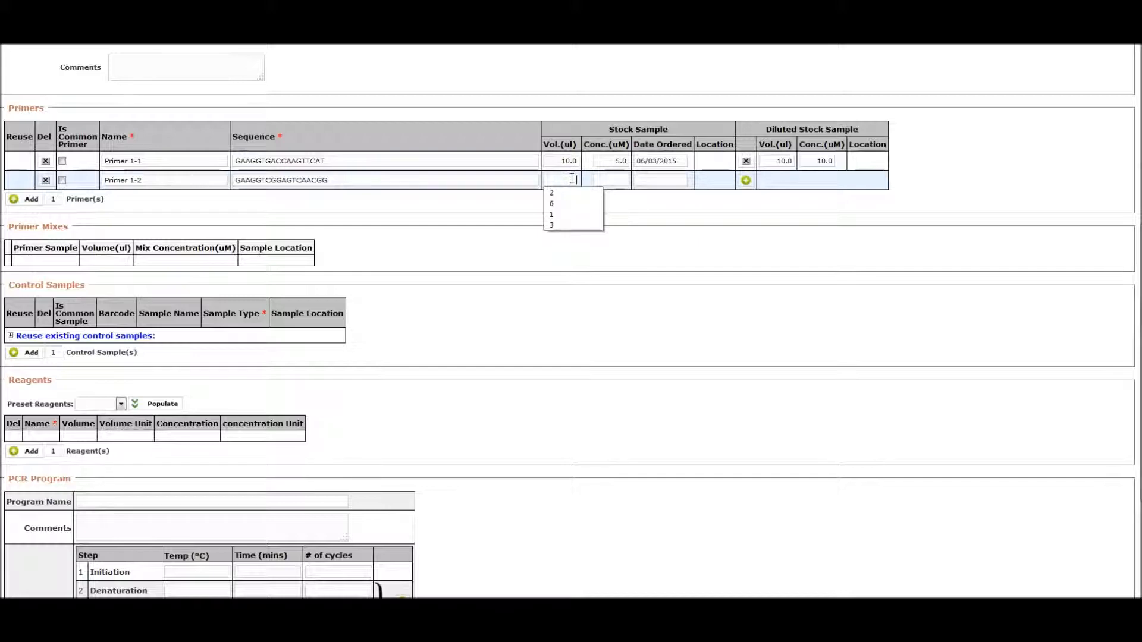
click(612, 181)
text(5)
click(654, 179)
click(726, 238)
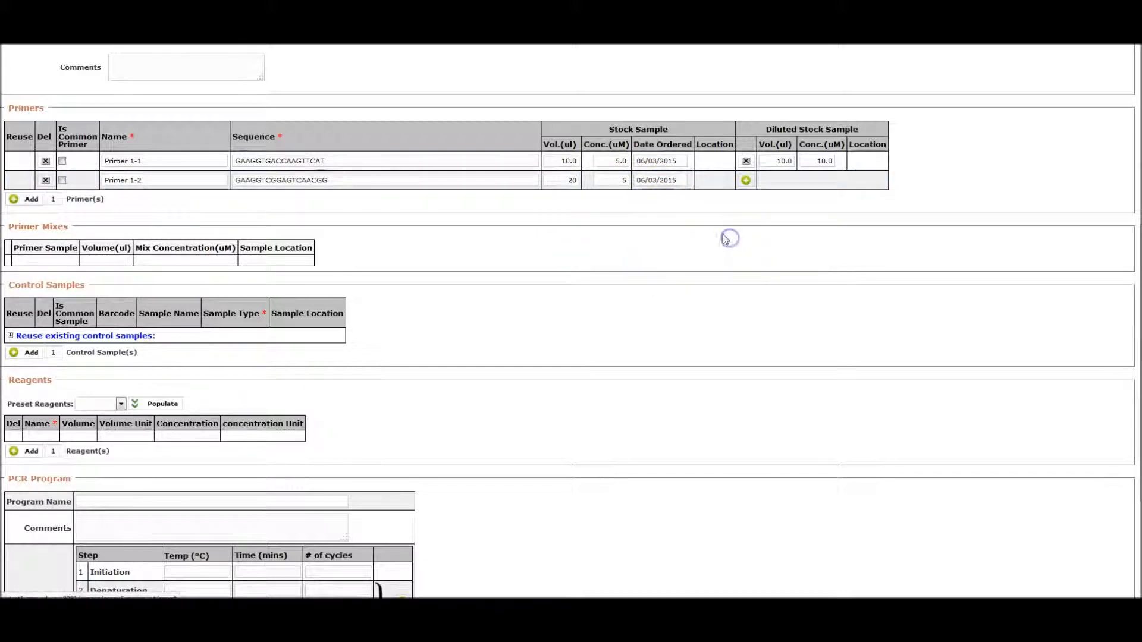
Add a third primer marked as a common primer, named Common Primer 1 with the sequence GAAAGT
click(29, 198)
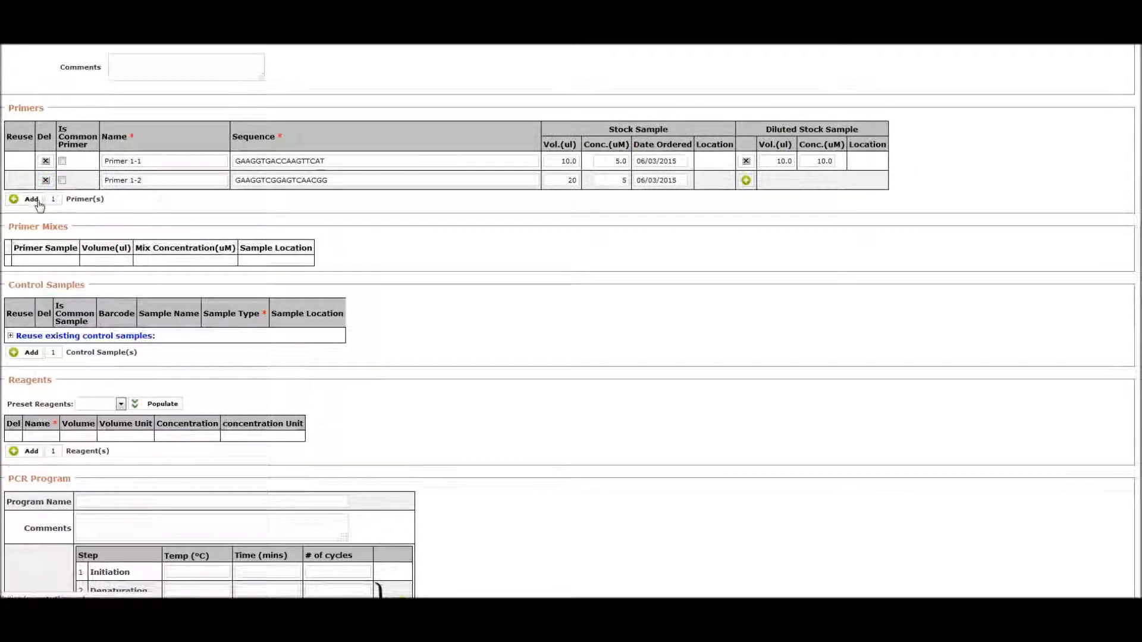
click(63, 200)
click(134, 201)
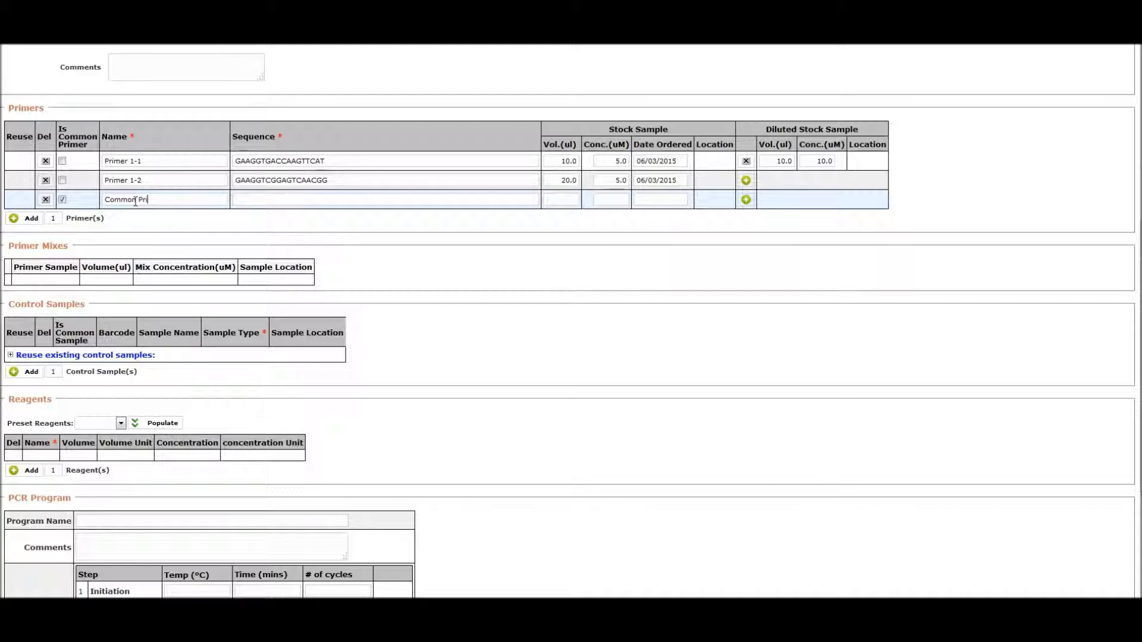
text(Common Primer 1)
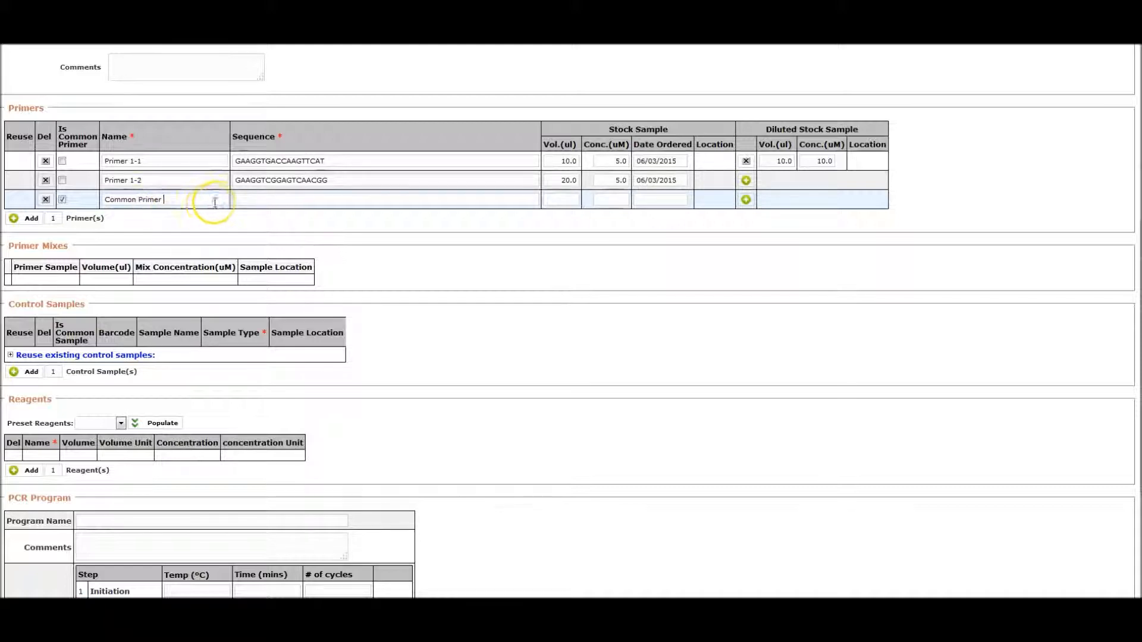
click(257, 202)
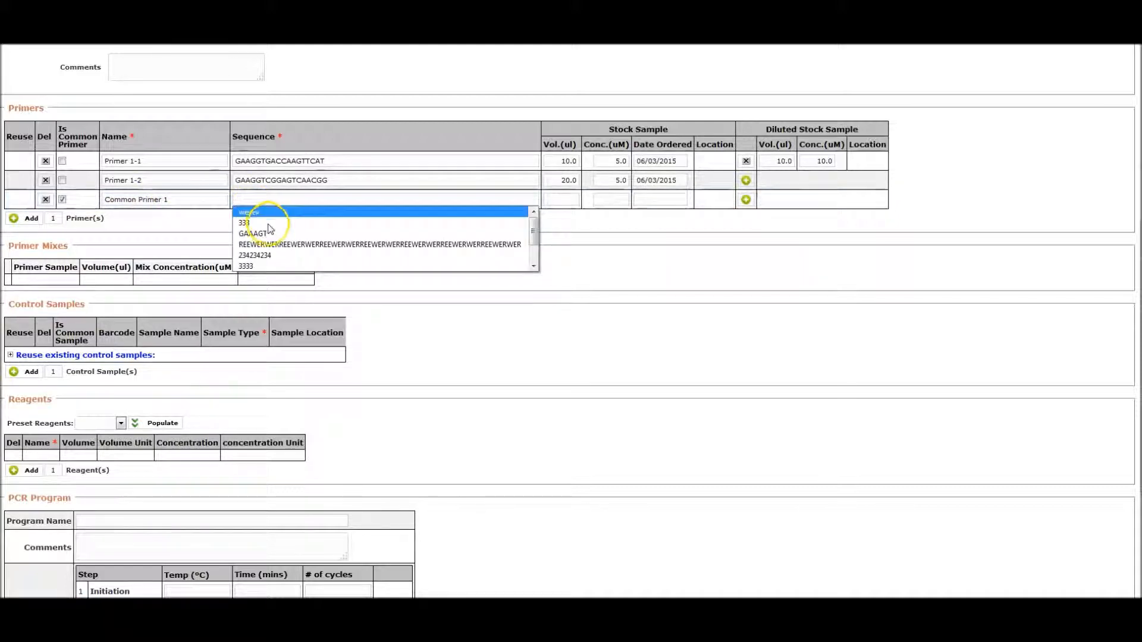
click(292, 233)
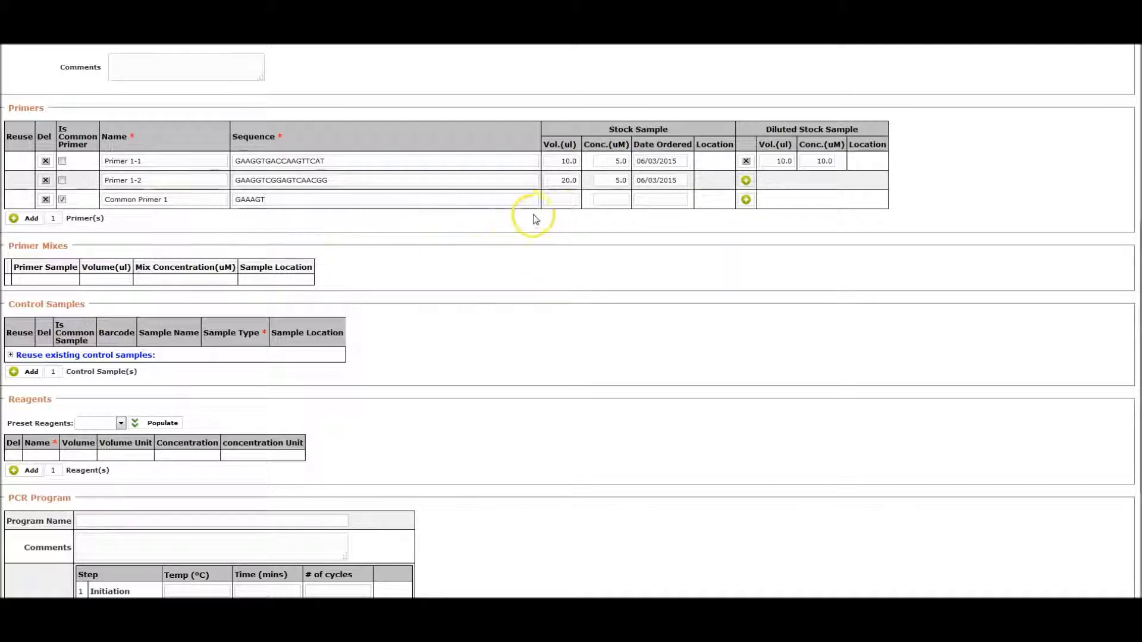
Set Common Primer 1's stock sample to volume 30 ul, concentration 5 uM and order date 06/03/2015
text(30)
click(611, 202)
text(5)
click(655, 199)
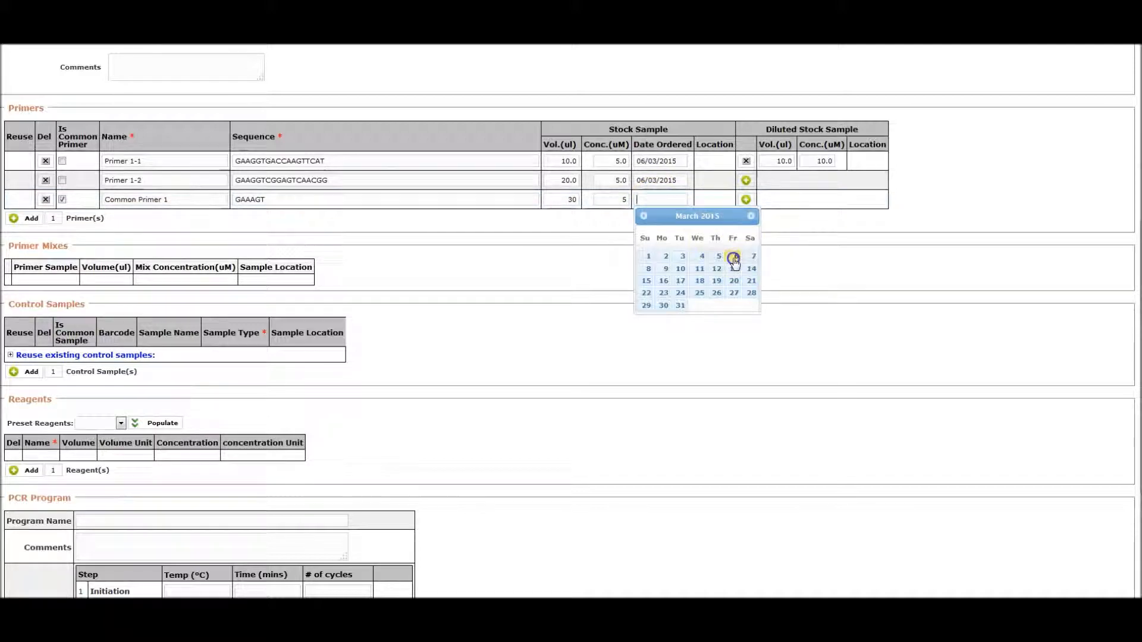
click(735, 255)
click(365, 296)
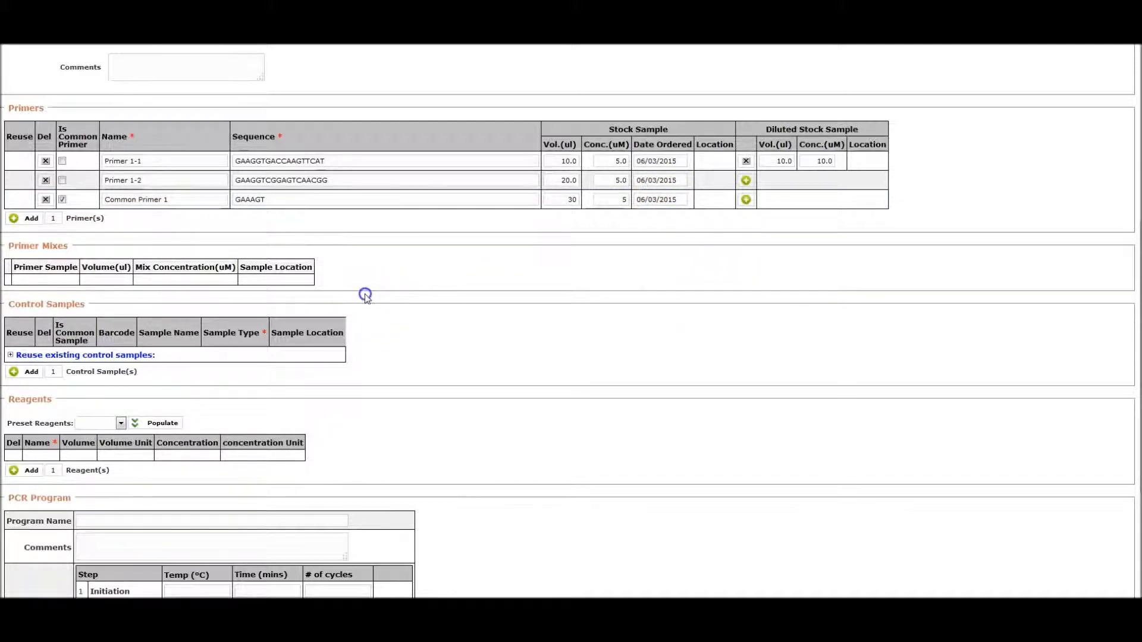
scroll(372, 316, down, 1)
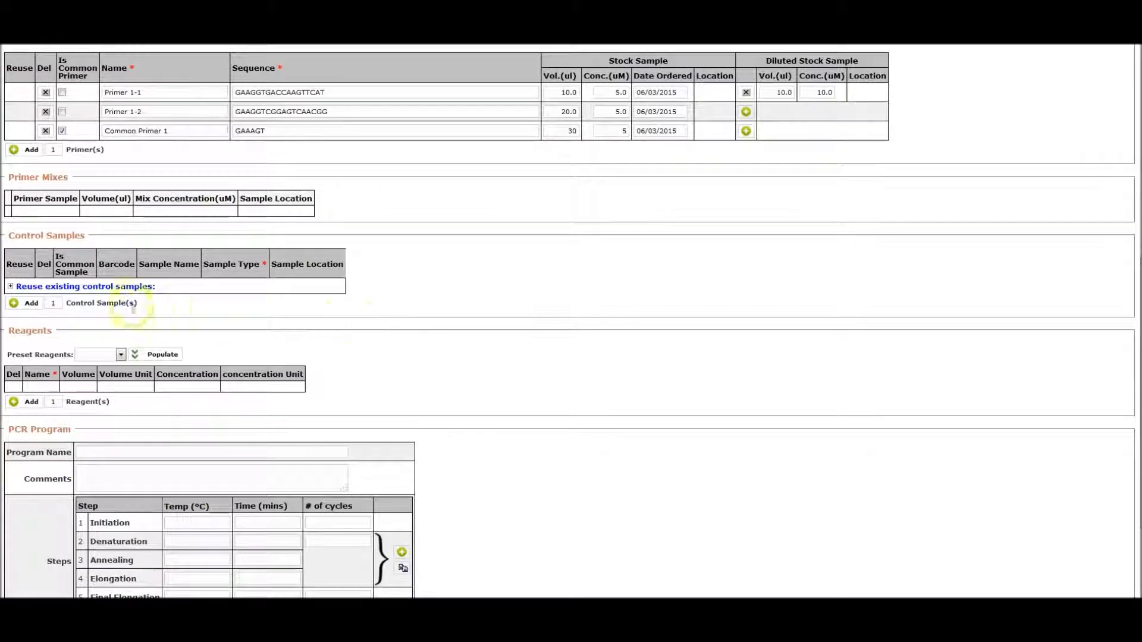
click(32, 305)
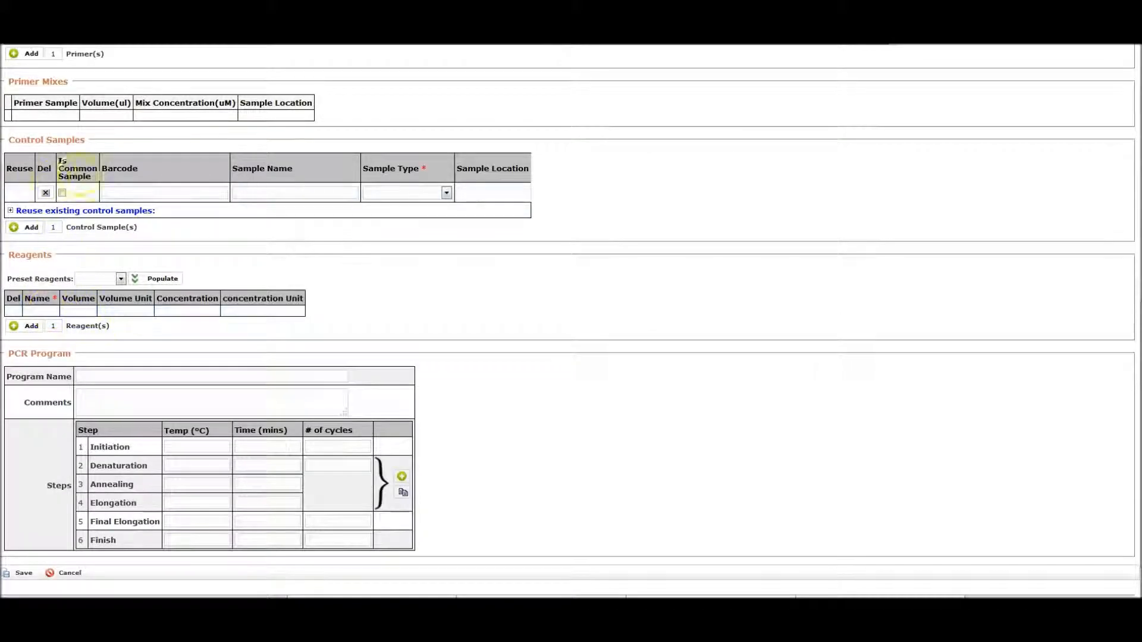
click(122, 189)
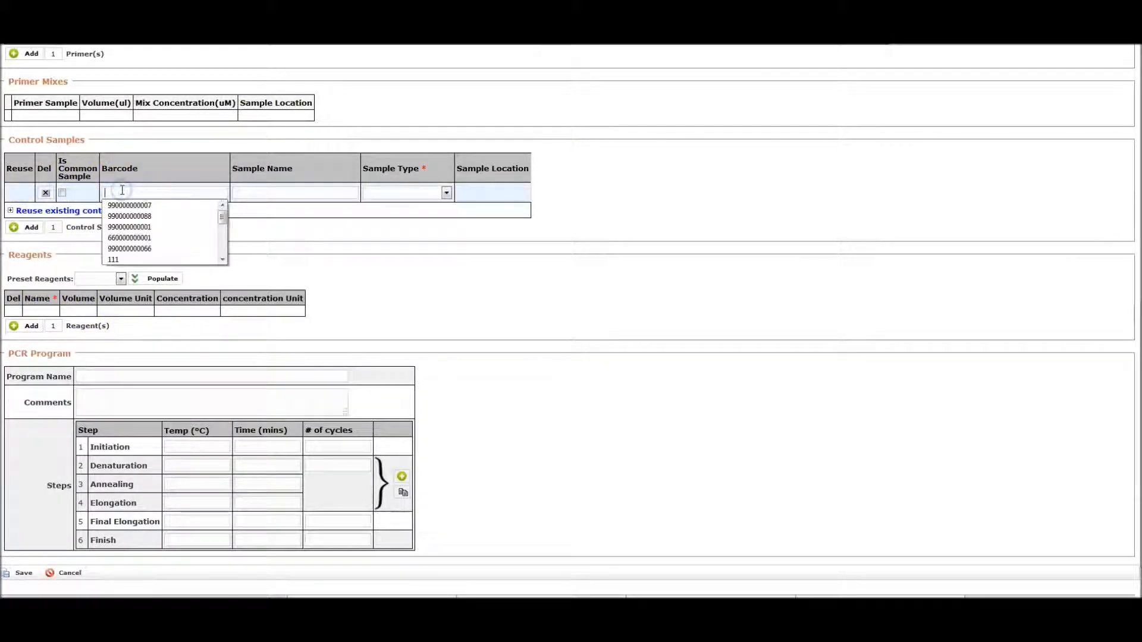
click(145, 239)
click(266, 194)
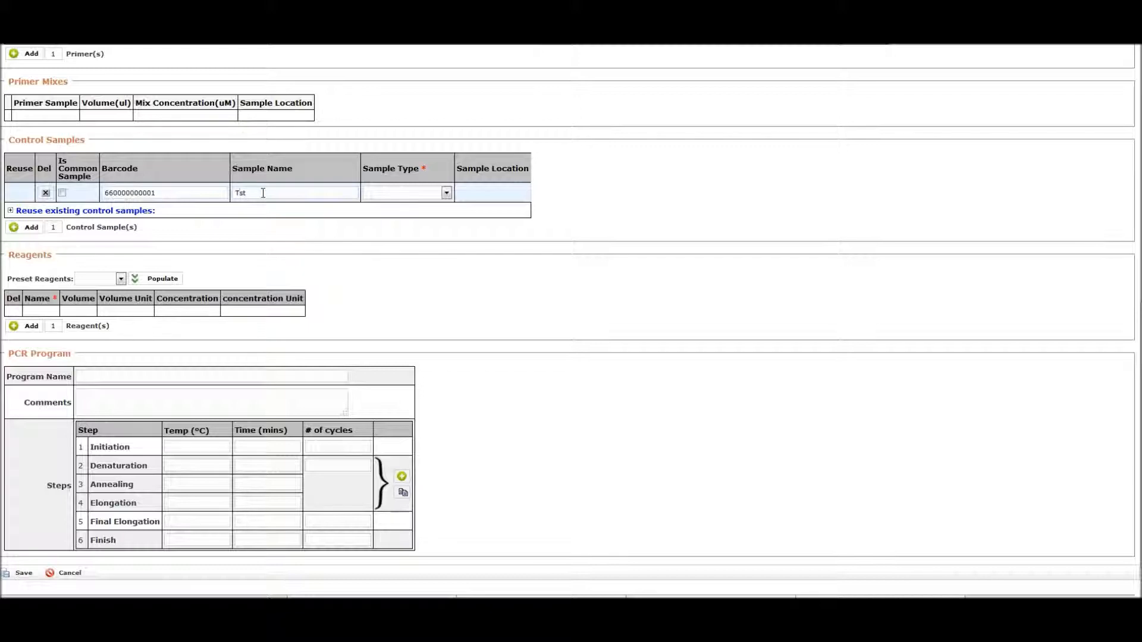
click(385, 194)
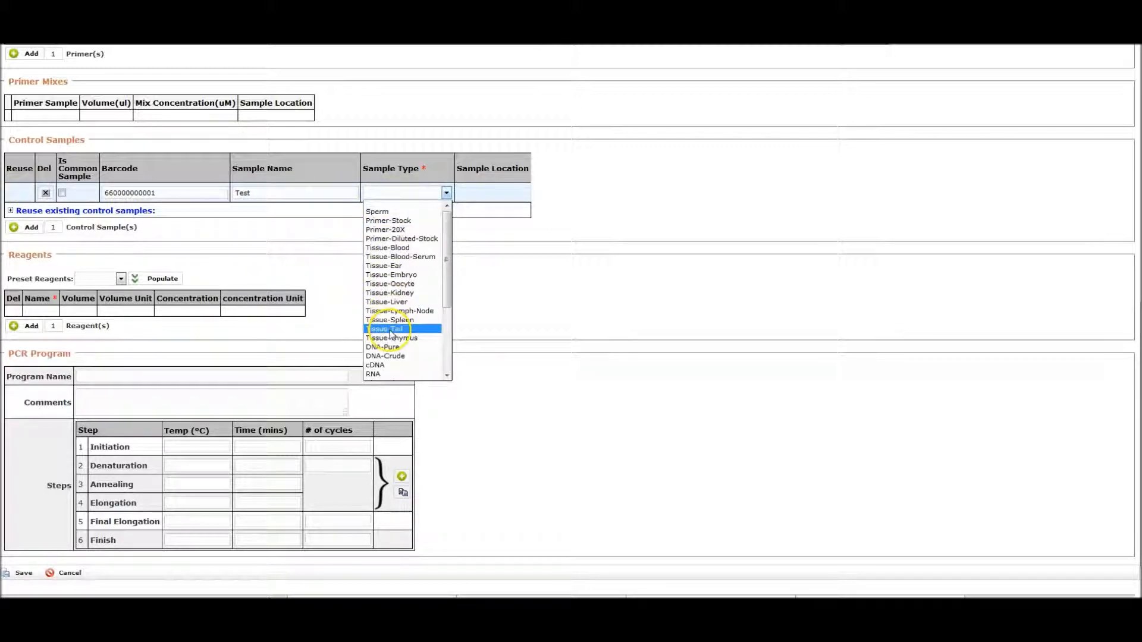
click(393, 355)
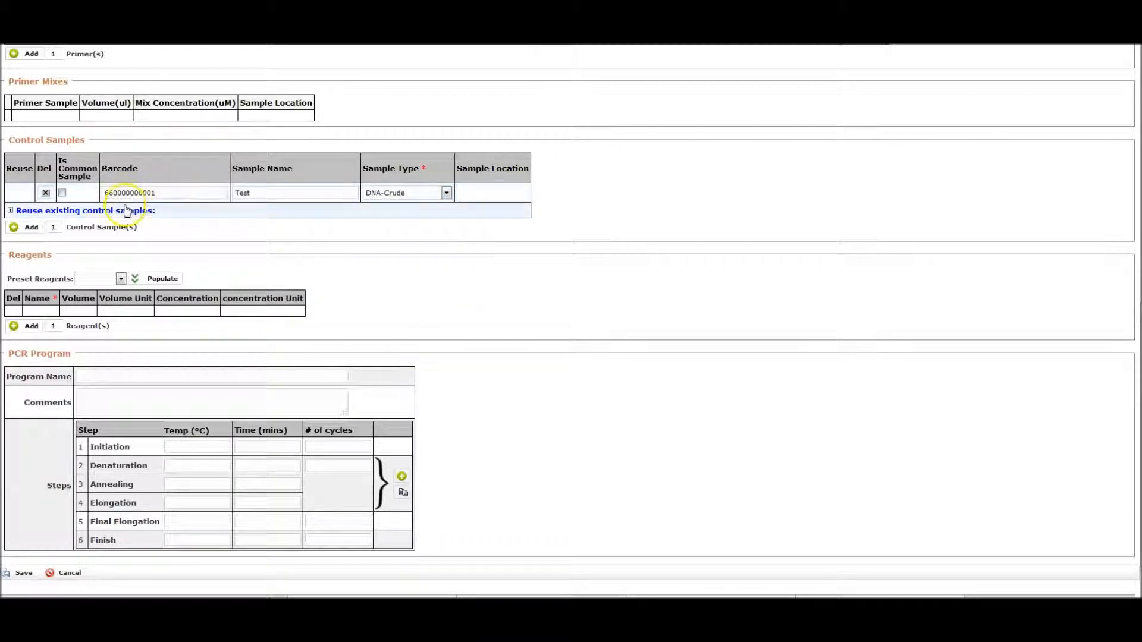
click(62, 194)
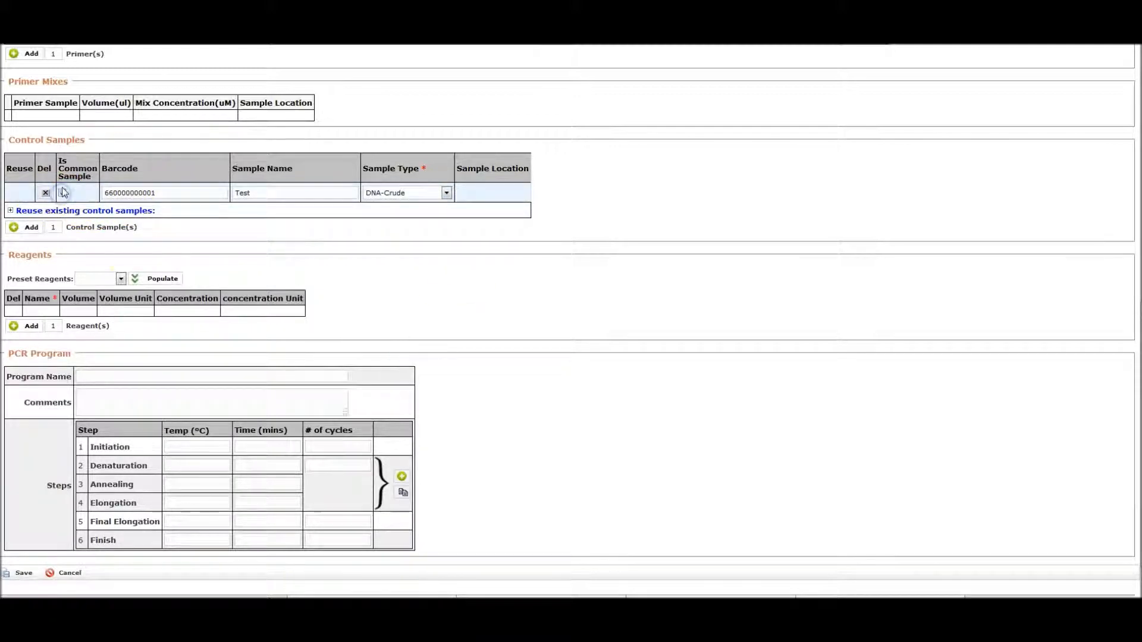
click(10, 211)
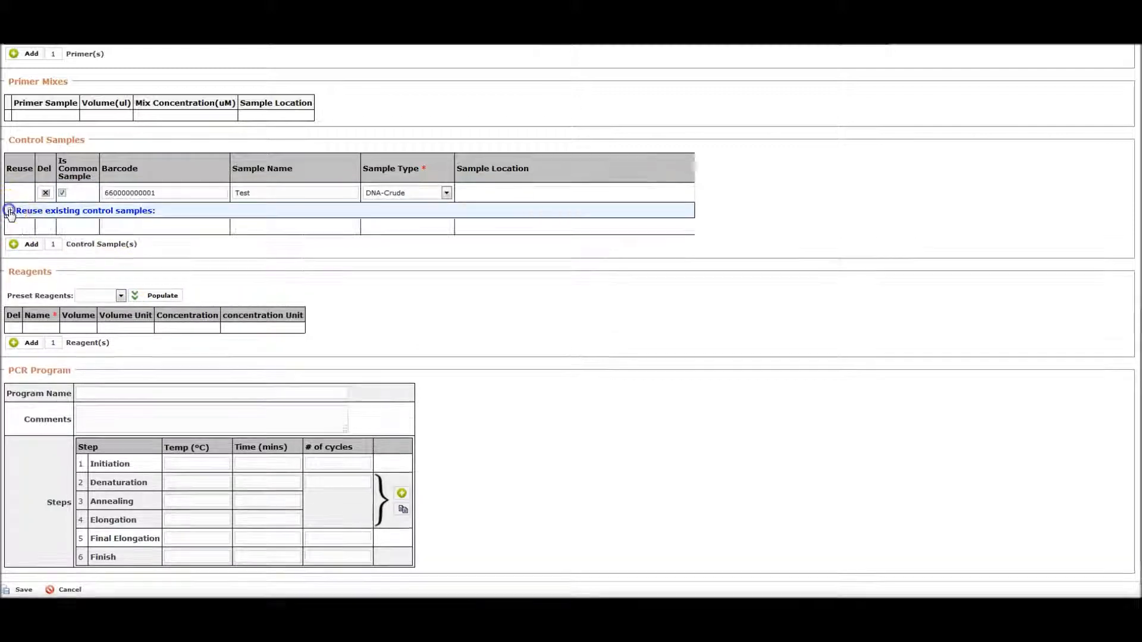
click(20, 228)
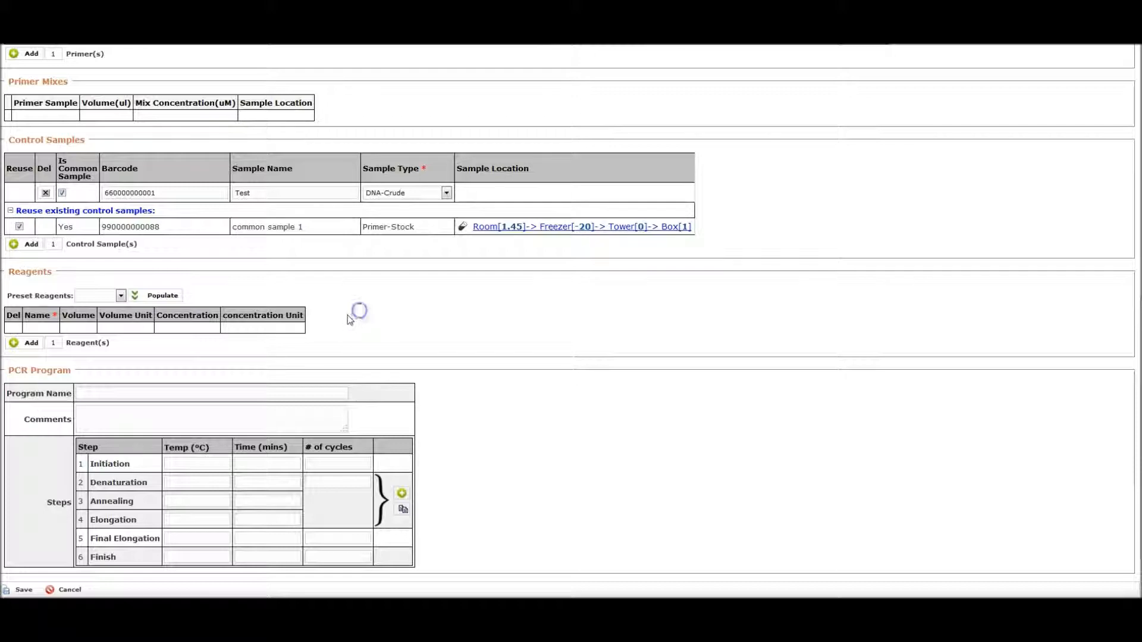
Populate the protocol's reagents from the Ampliflour preset
scroll(386, 318, down, 2)
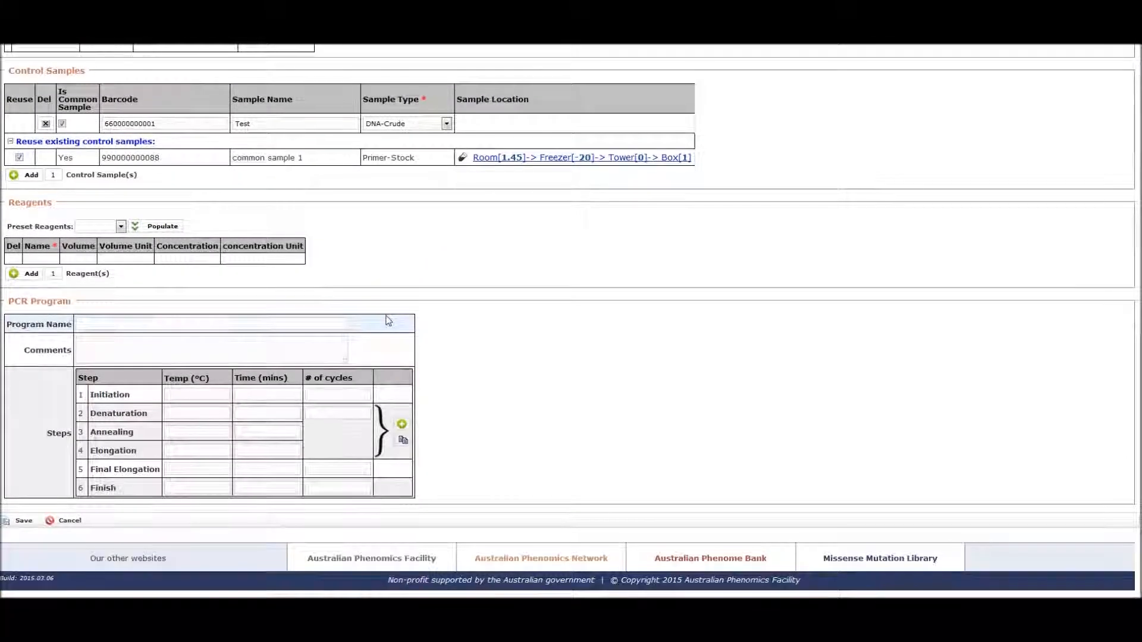
click(120, 227)
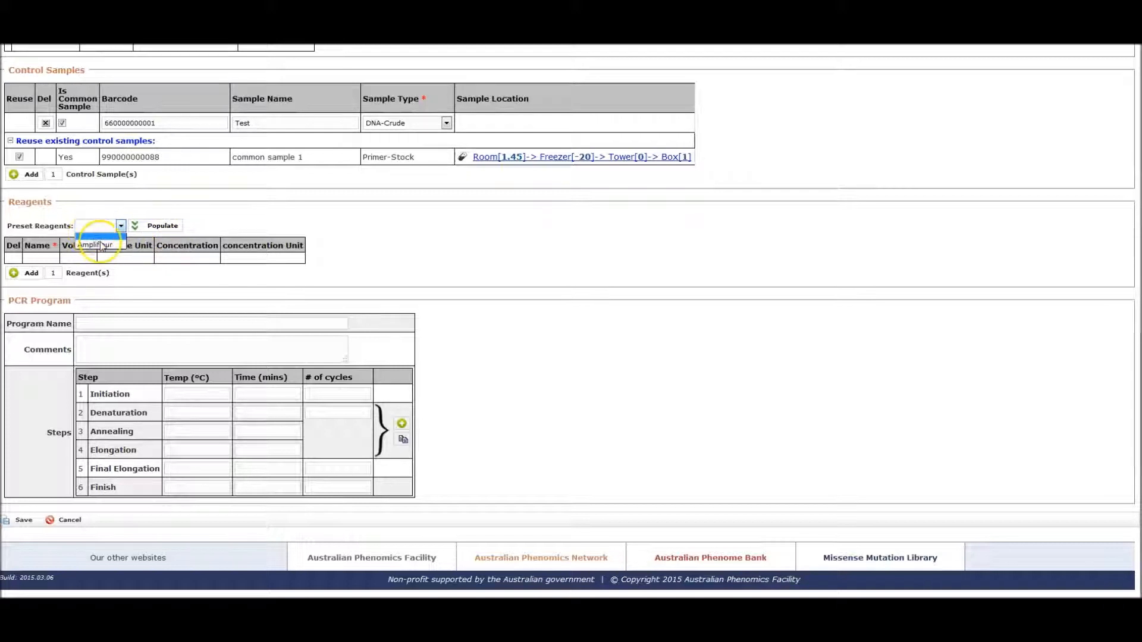
click(106, 246)
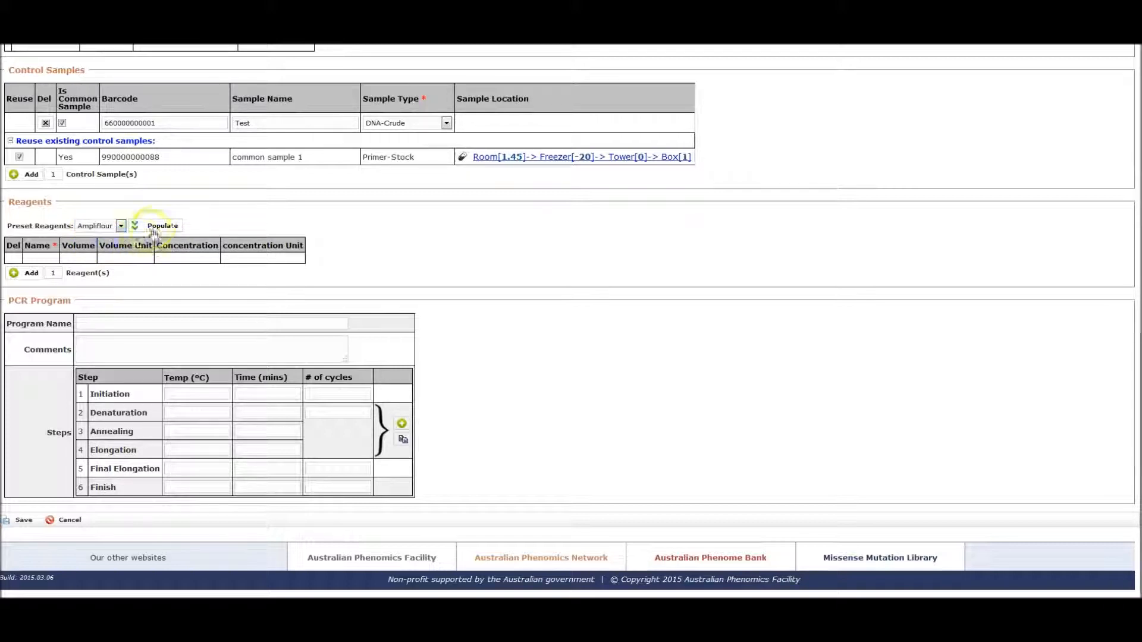
click(154, 228)
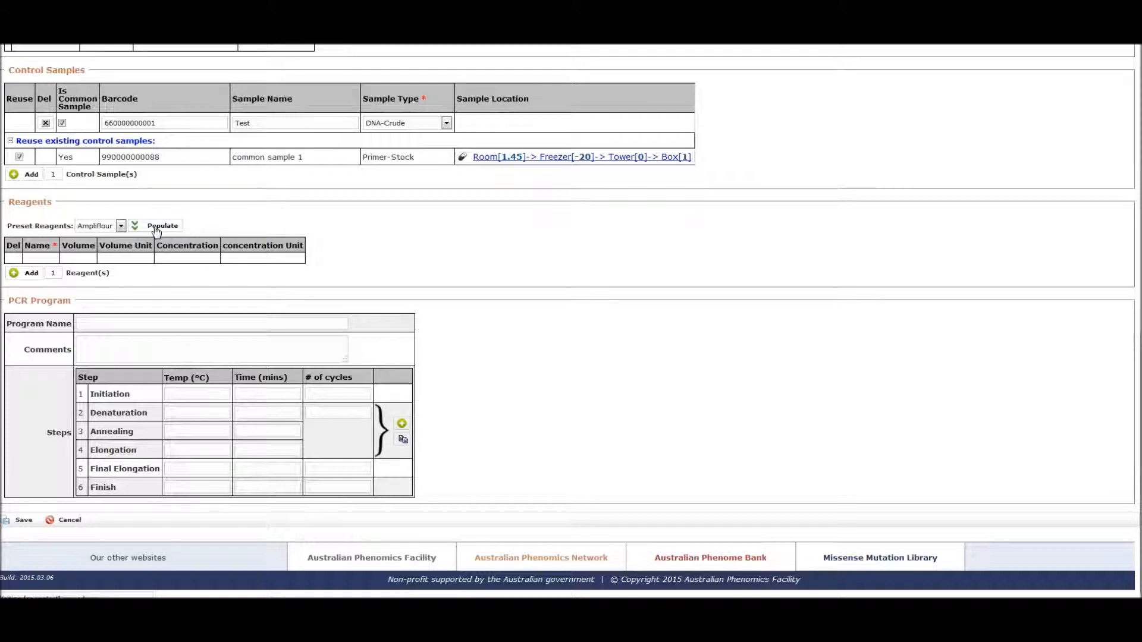
Add an extra reagent named Reagent 1 with volume 0.5 ul and concentration 10 uM
click(46, 327)
click(32, 328)
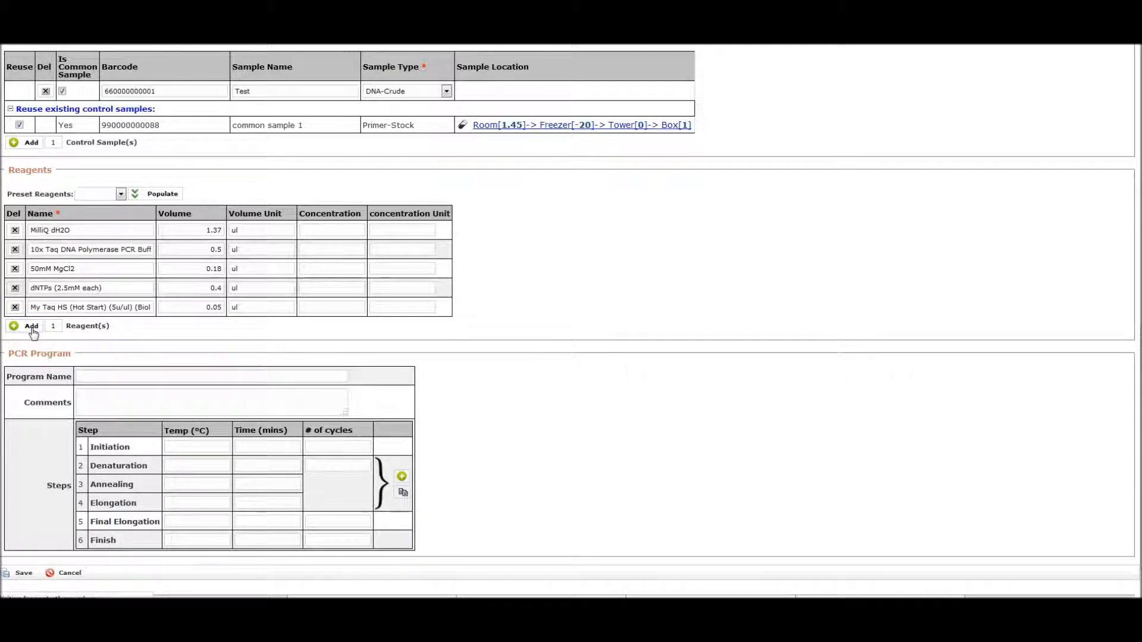
click(65, 310)
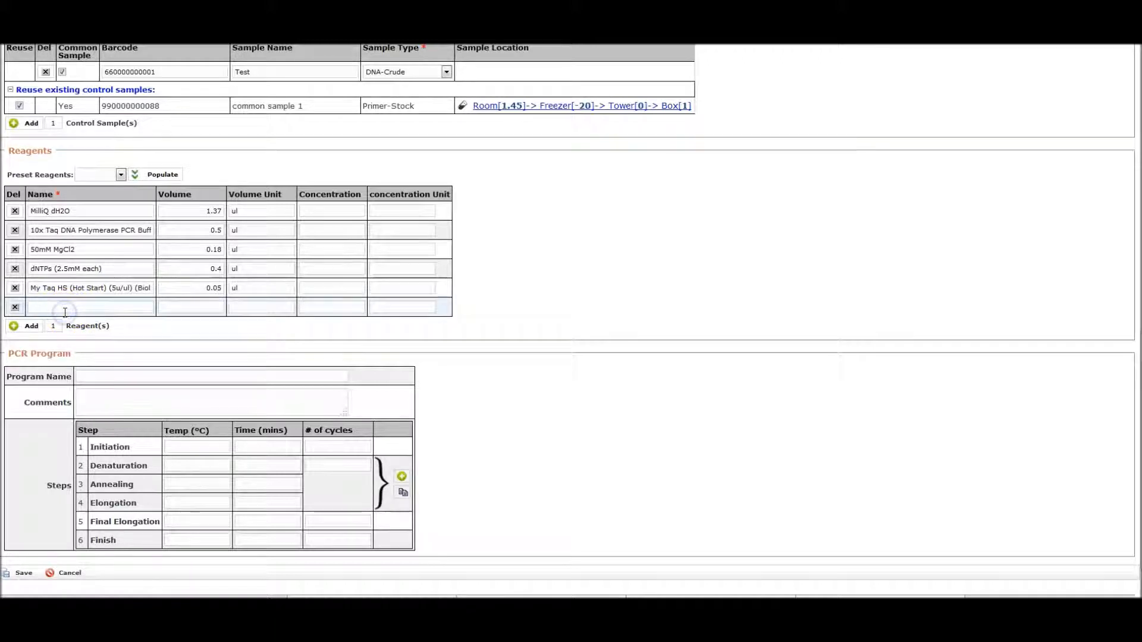
text(Rea)
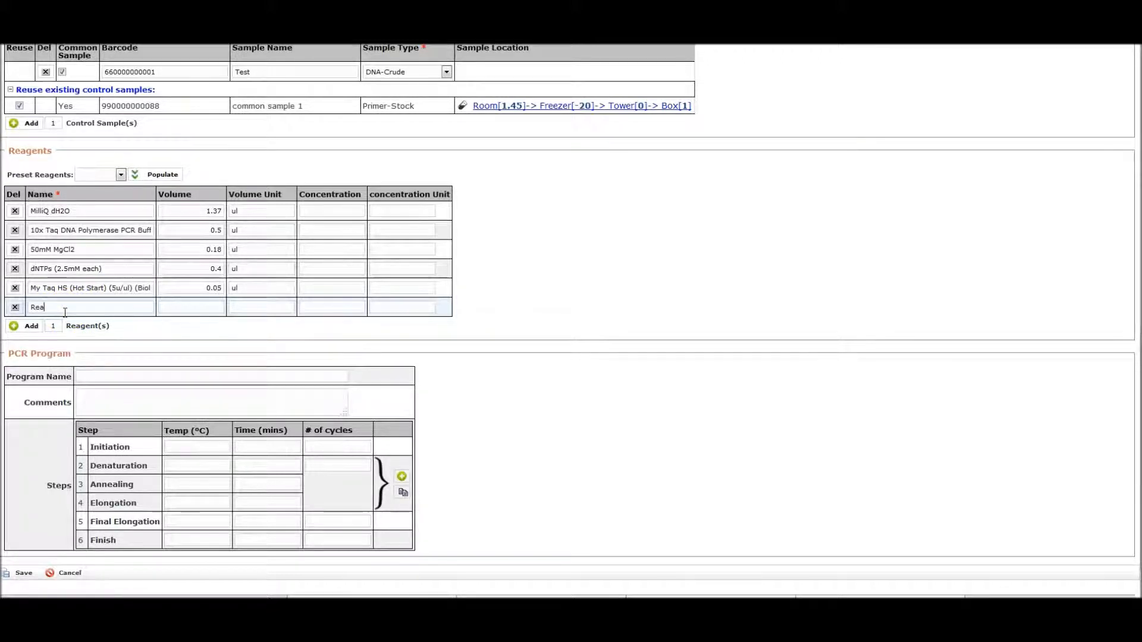
text(gent 1)
click(216, 306)
text(0.5)
click(268, 306)
click(326, 307)
click(403, 308)
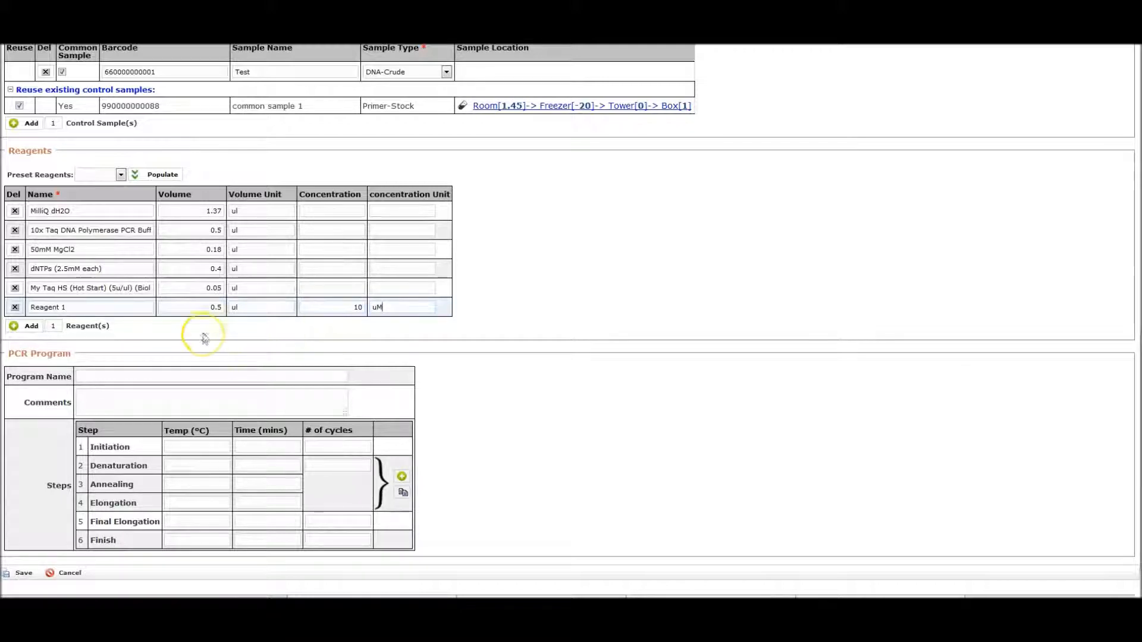
Name the PCR program PCR 1
click(98, 377)
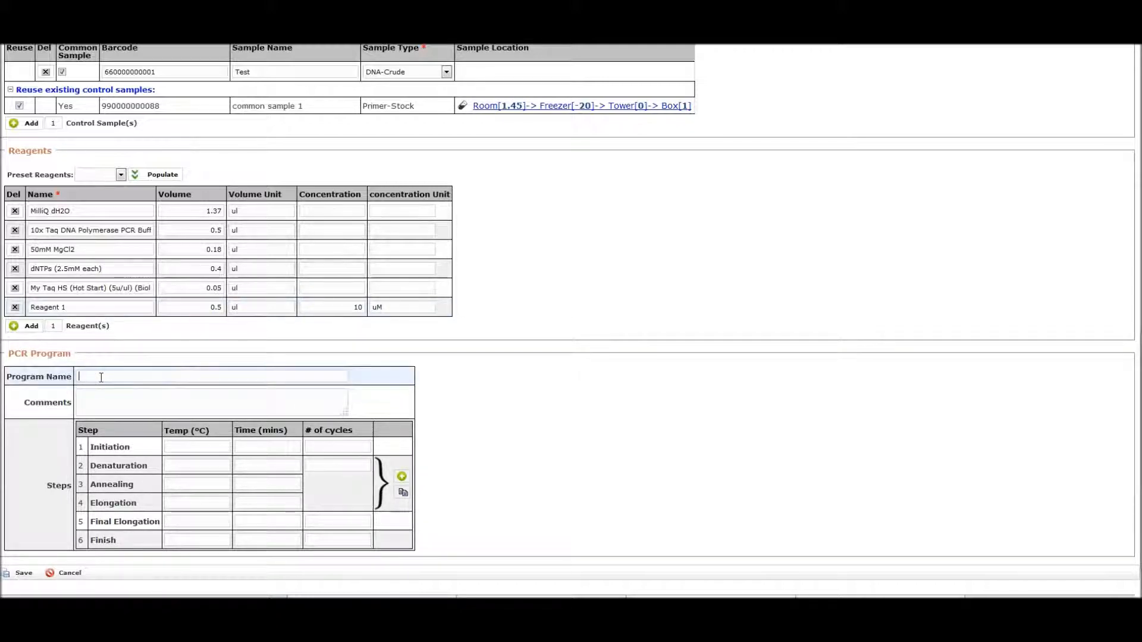
text(PCR)
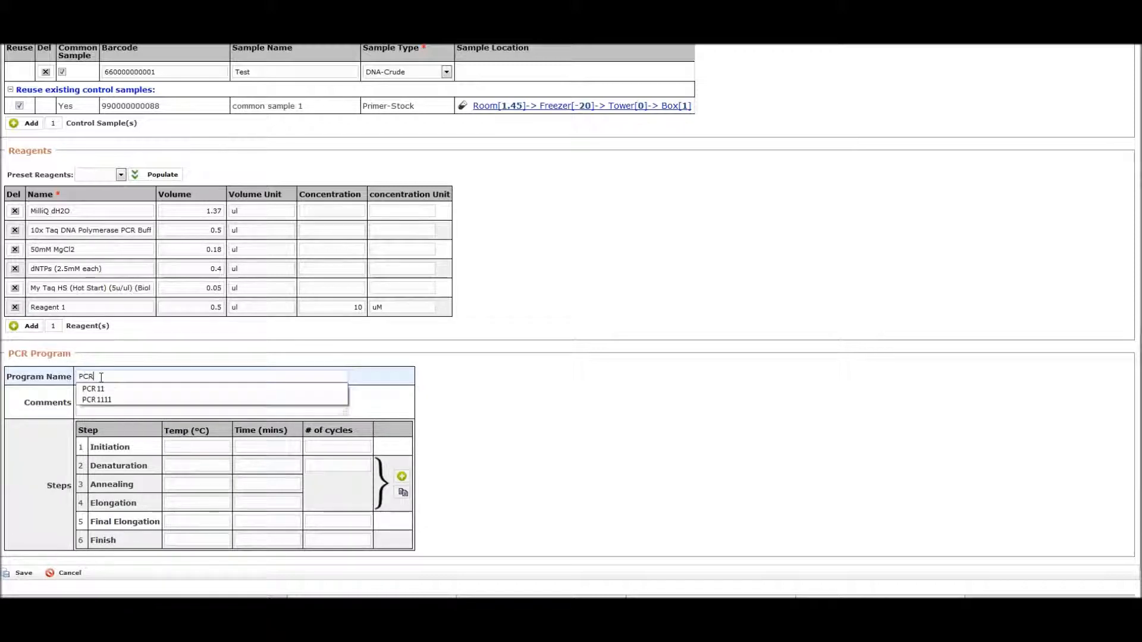
text( 1)
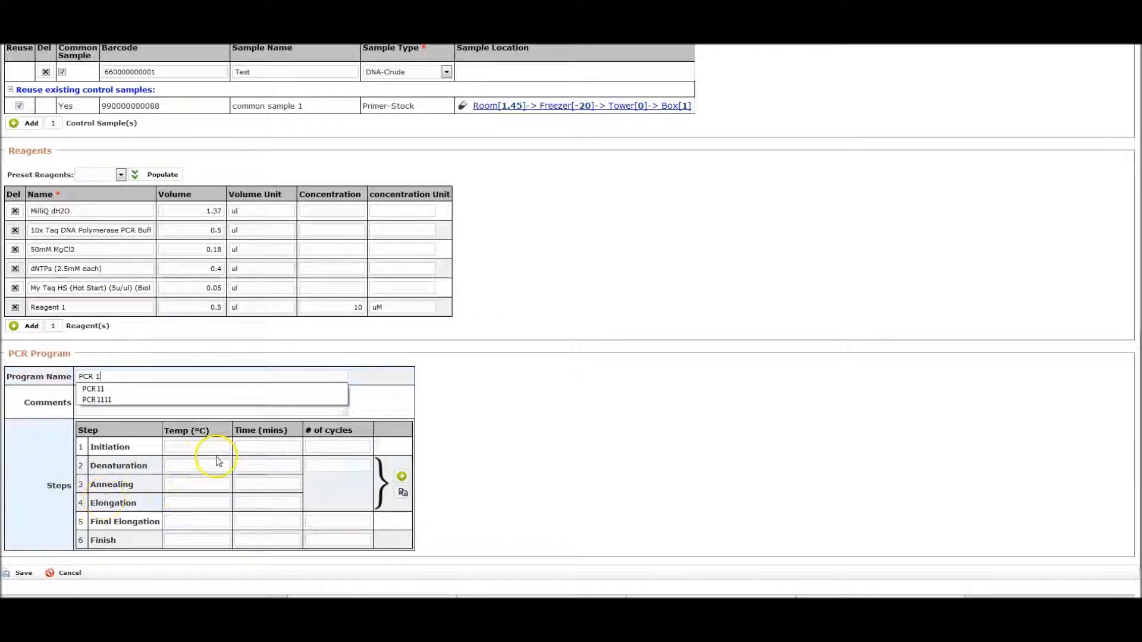
Set the PCR program's Initiation step to 5 °C for 10 minutes and save the protocol
click(216, 449)
text(1)
click(249, 448)
text(10)
drag(181, 447, 245, 446)
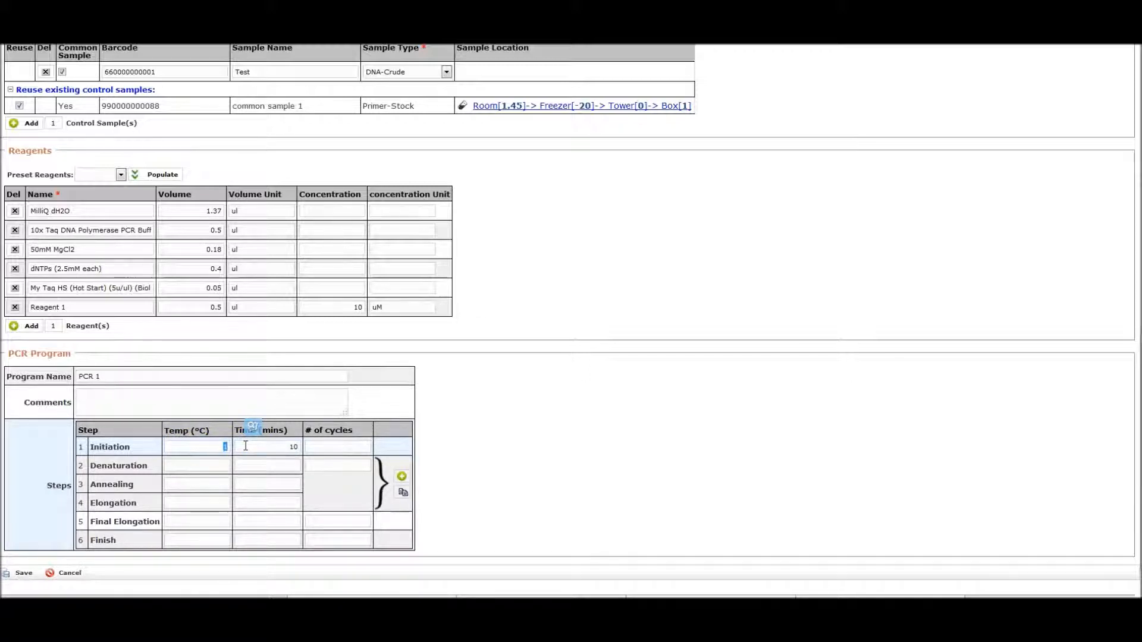
click(255, 467)
click(508, 496)
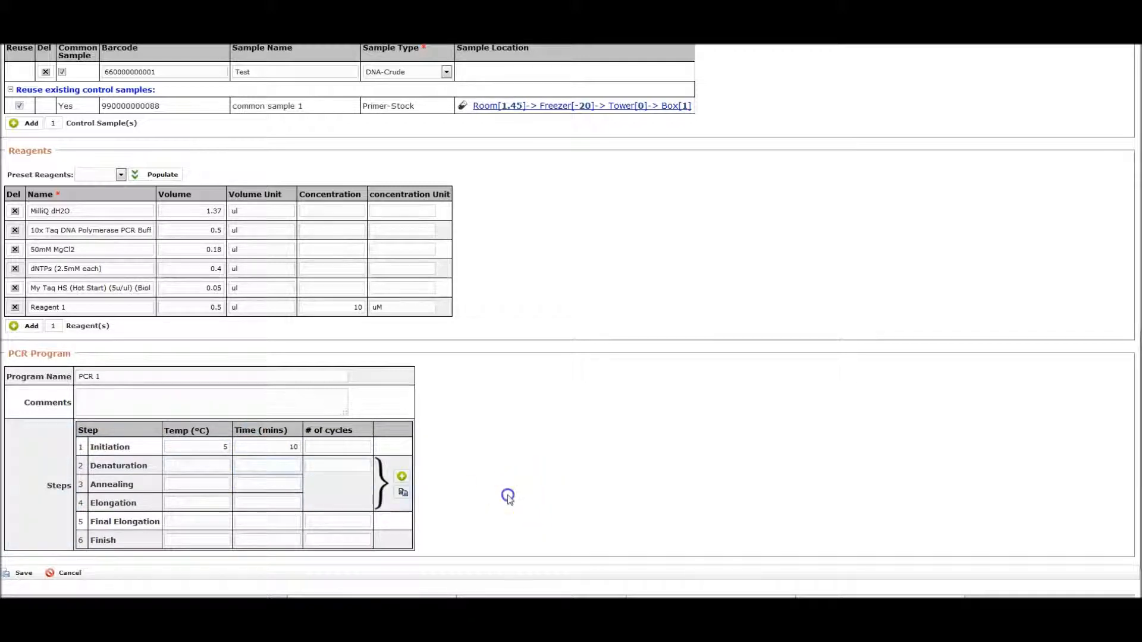
click(22, 576)
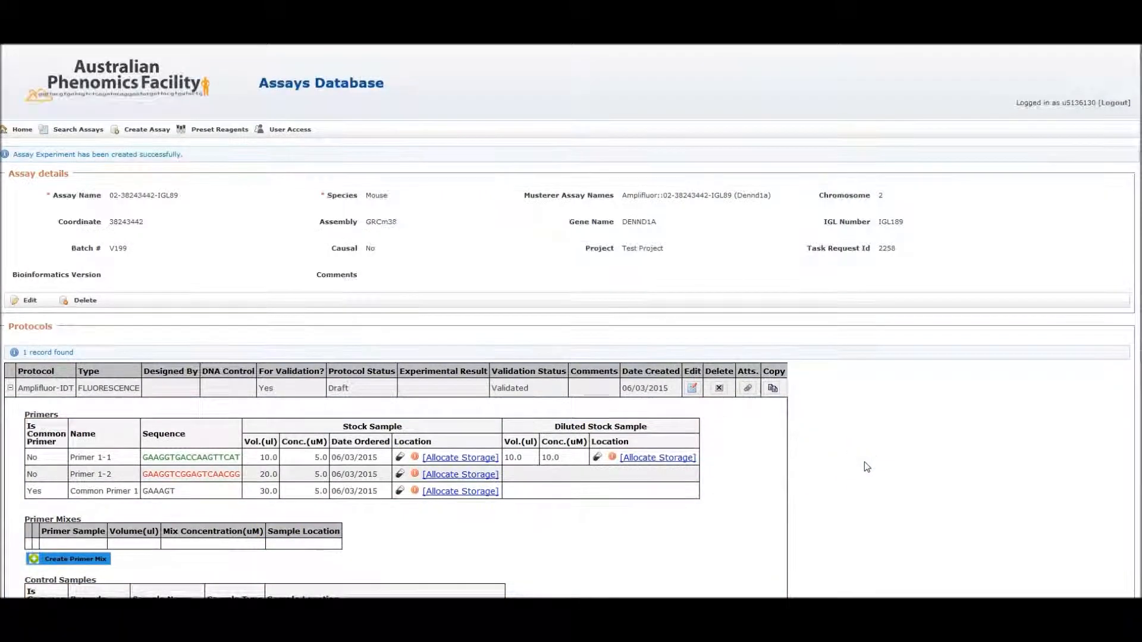
Start a primer mix for the Amplifluor-IDT protocol with Primer 1-1 stock at 10 ul and 5 uM
scroll(866, 465, down, 3)
scroll(866, 466, down, 5)
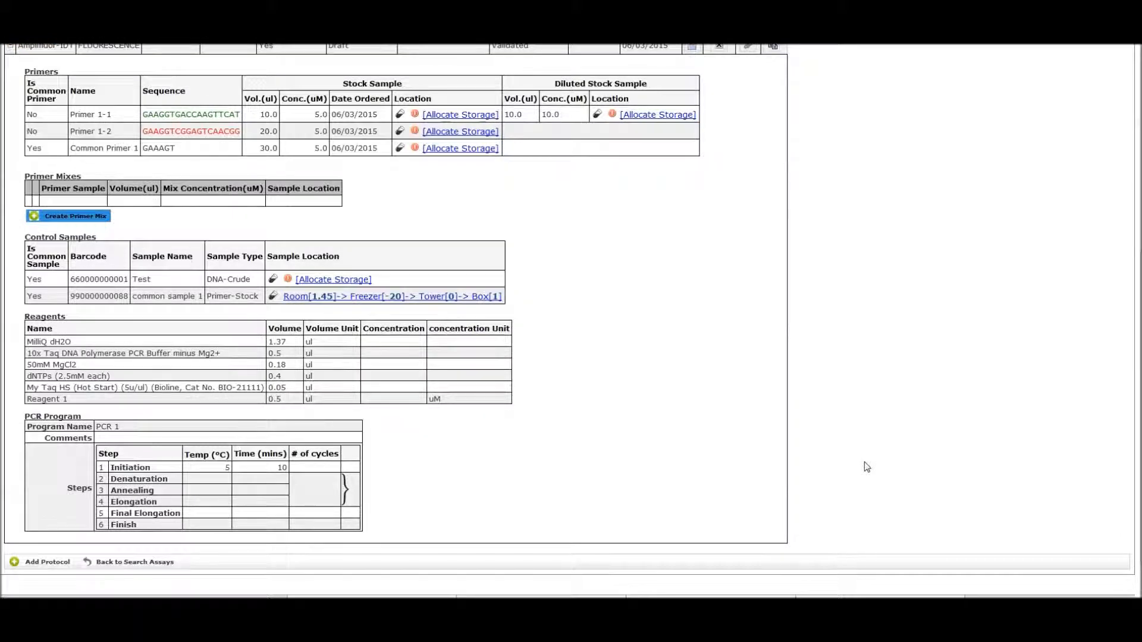
scroll(866, 465, up, 2)
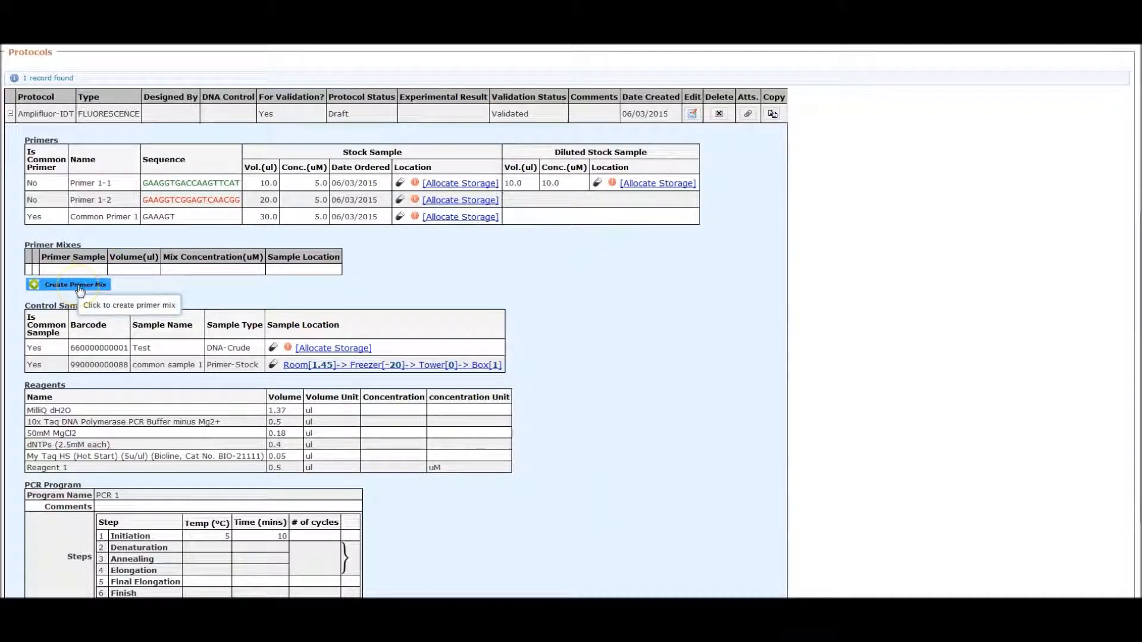
click(80, 285)
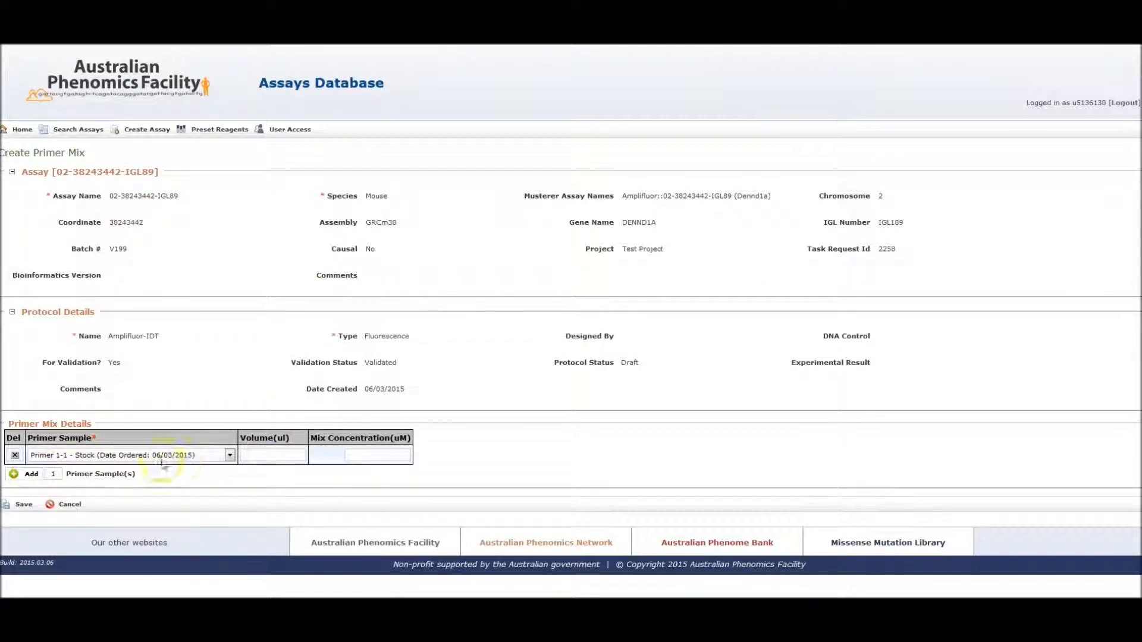
click(283, 455)
text(10)
click(377, 453)
text(5)
Add two more primer sample rows and set the second to Primer 1-2 stock with volume 20 ul and concentration 5 uM
click(28, 474)
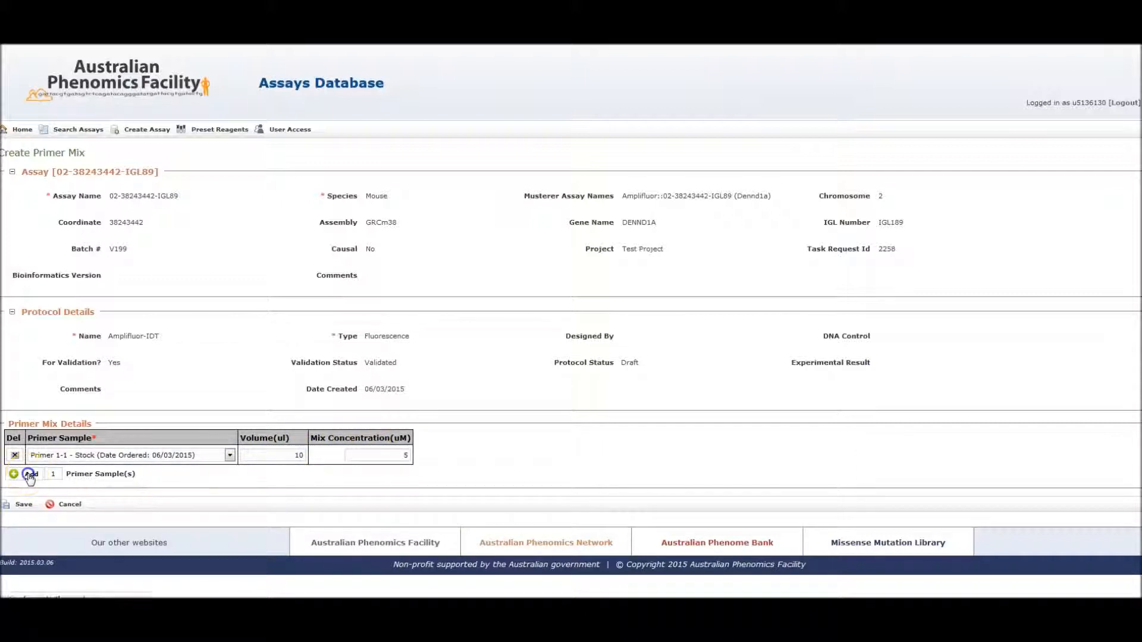
click(31, 494)
click(173, 497)
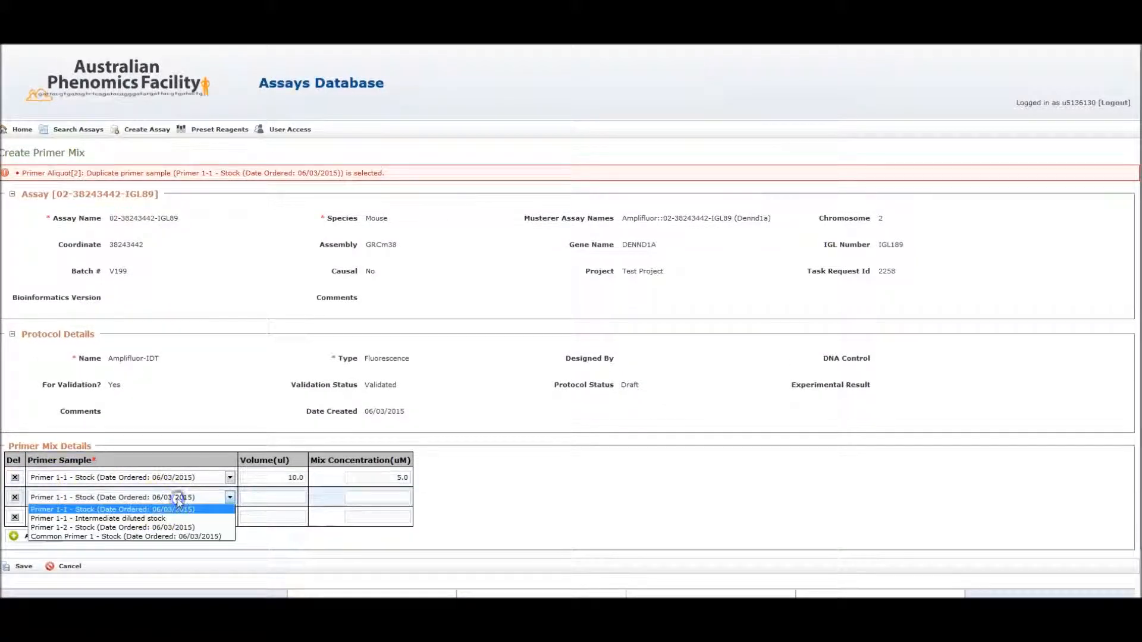
click(164, 527)
click(290, 496)
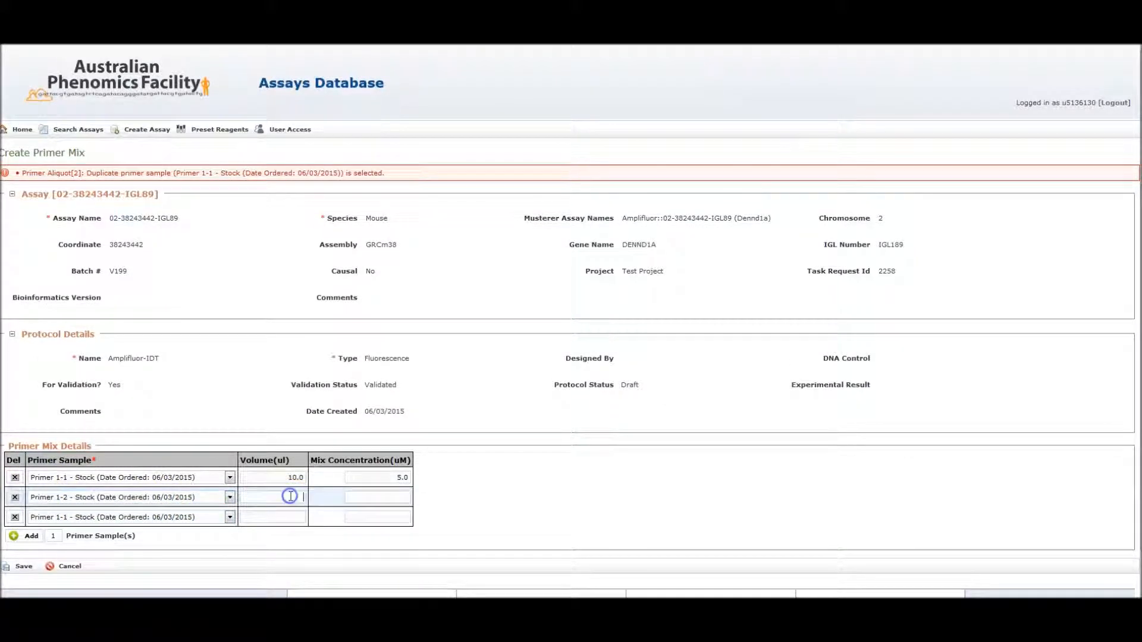
text(20)
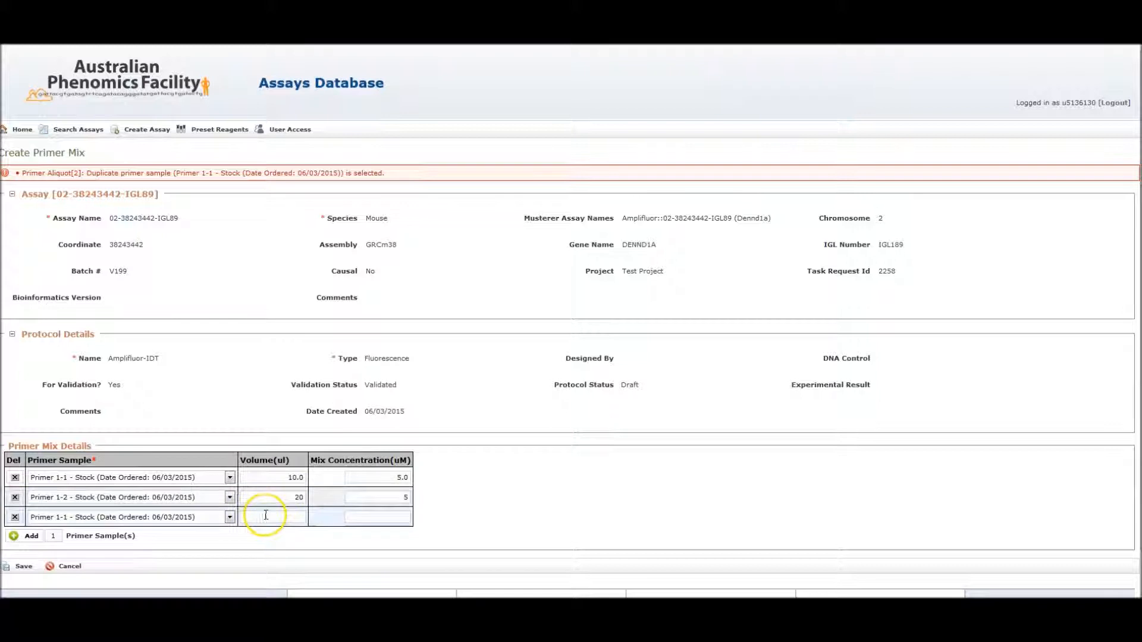
Set the third primer sample to Common Primer 1 stock at 20 ul and 5 uM, and save the primer mix
click(229, 518)
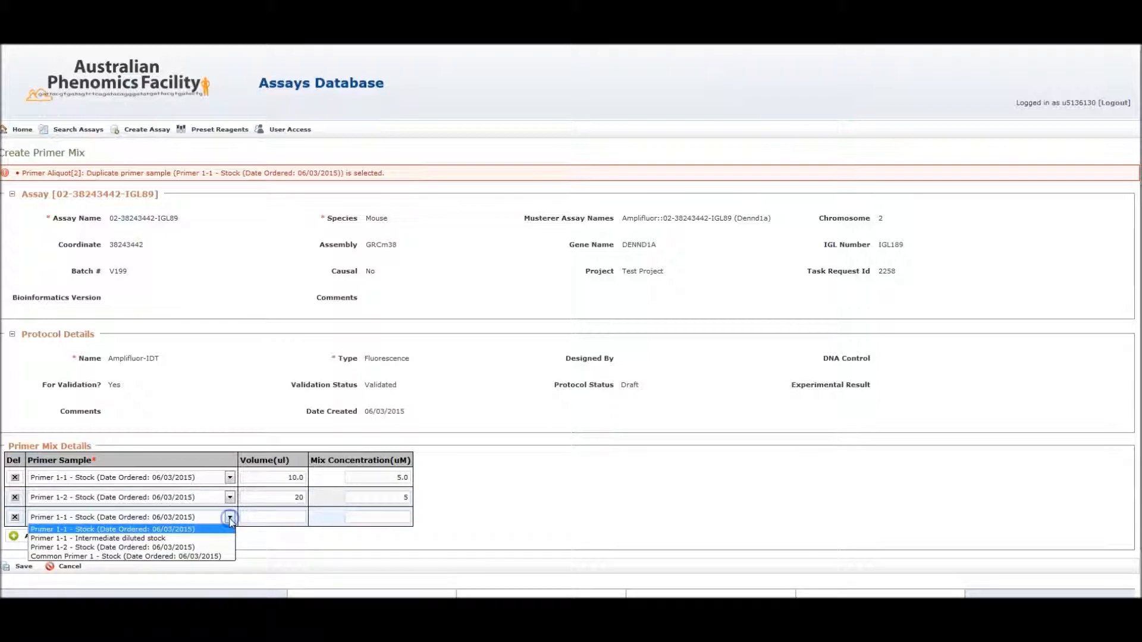
click(196, 556)
click(292, 515)
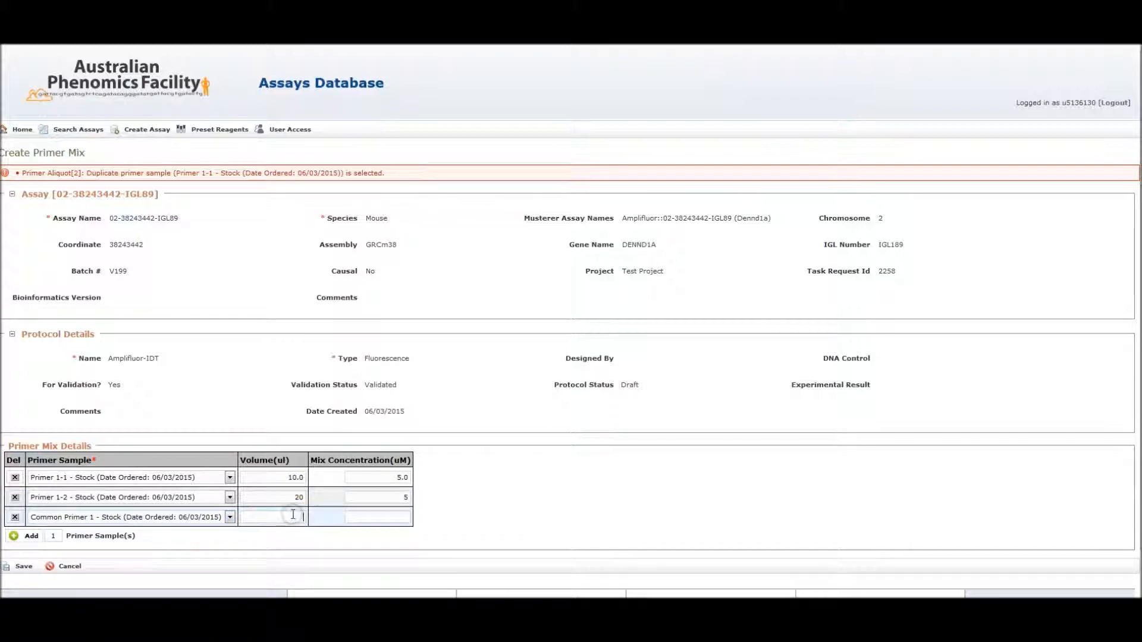
text(20)
click(399, 517)
text(5)
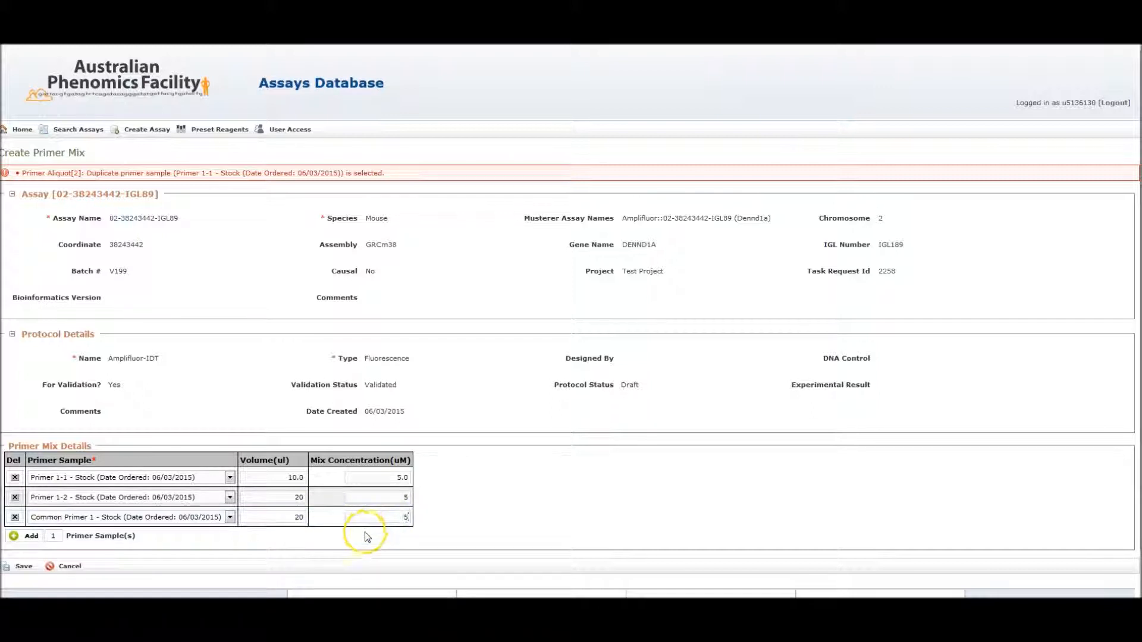
click(25, 568)
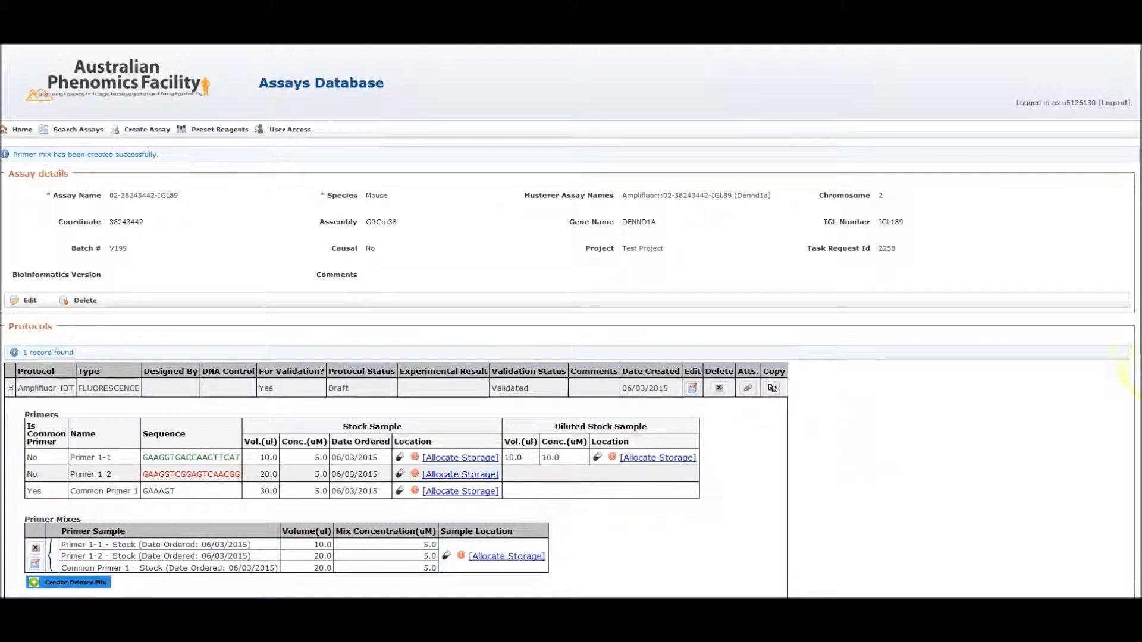
Start a new file attachment for the Amplifluor-IDT protocol and choose the file SNPValidations_38.txt
drag(1133, 343, 1126, 479)
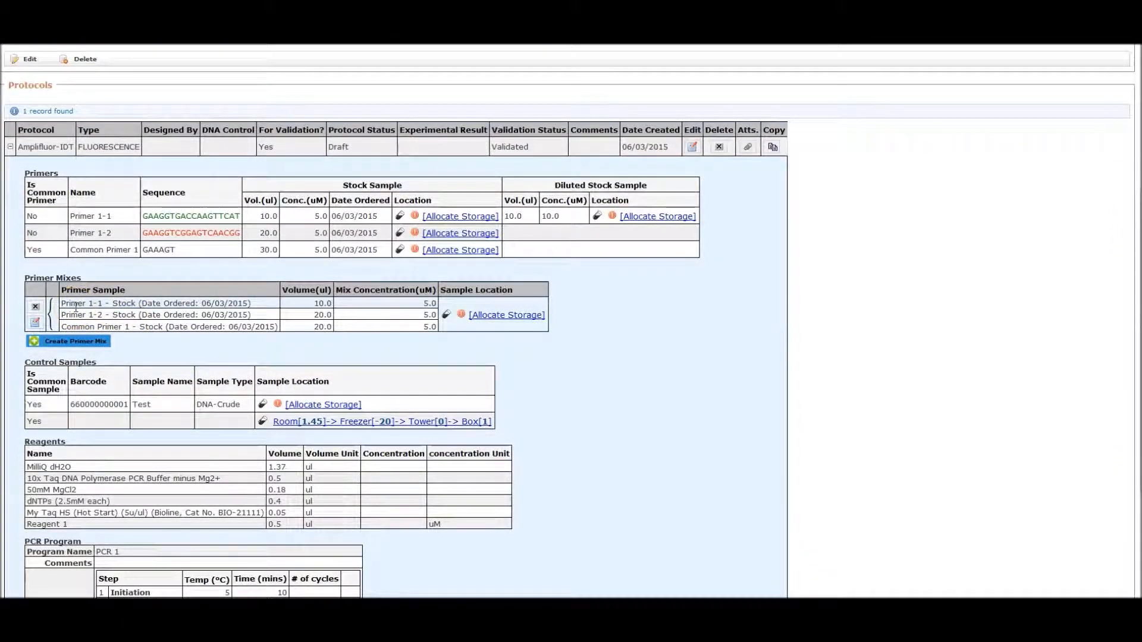
click(773, 148)
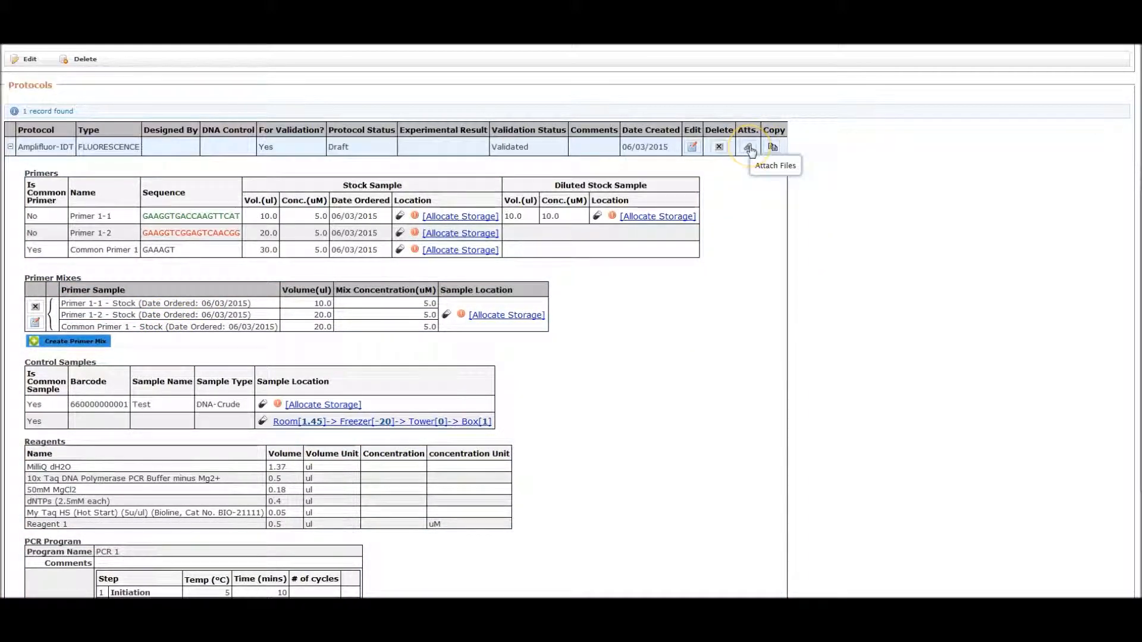
click(750, 147)
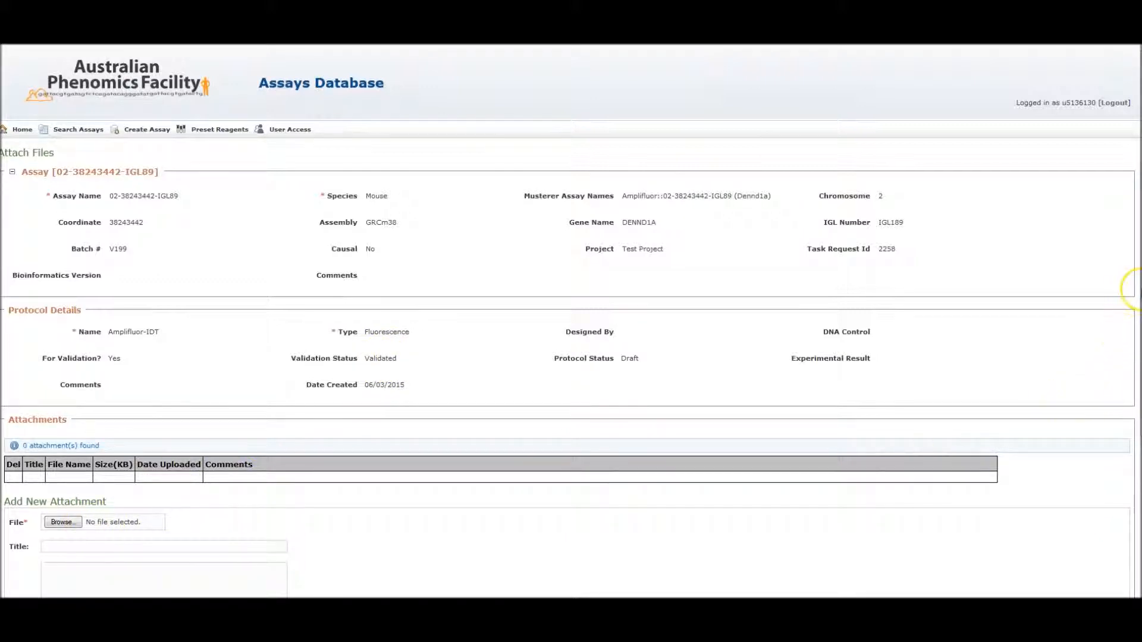
scroll(1128, 290, down, 3)
click(62, 375)
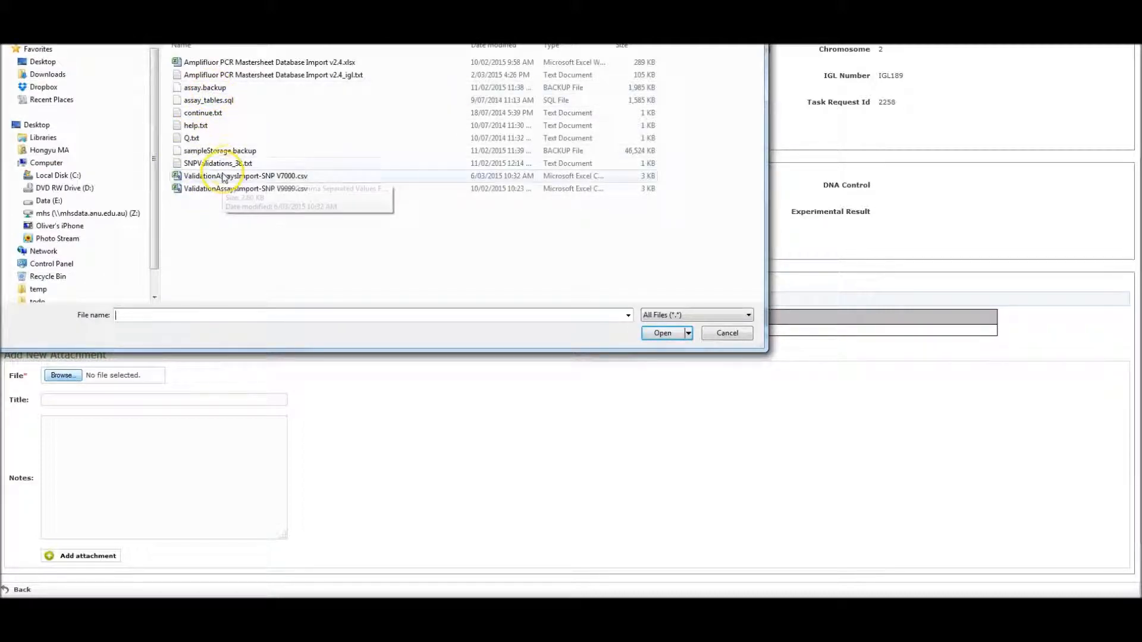
click(229, 169)
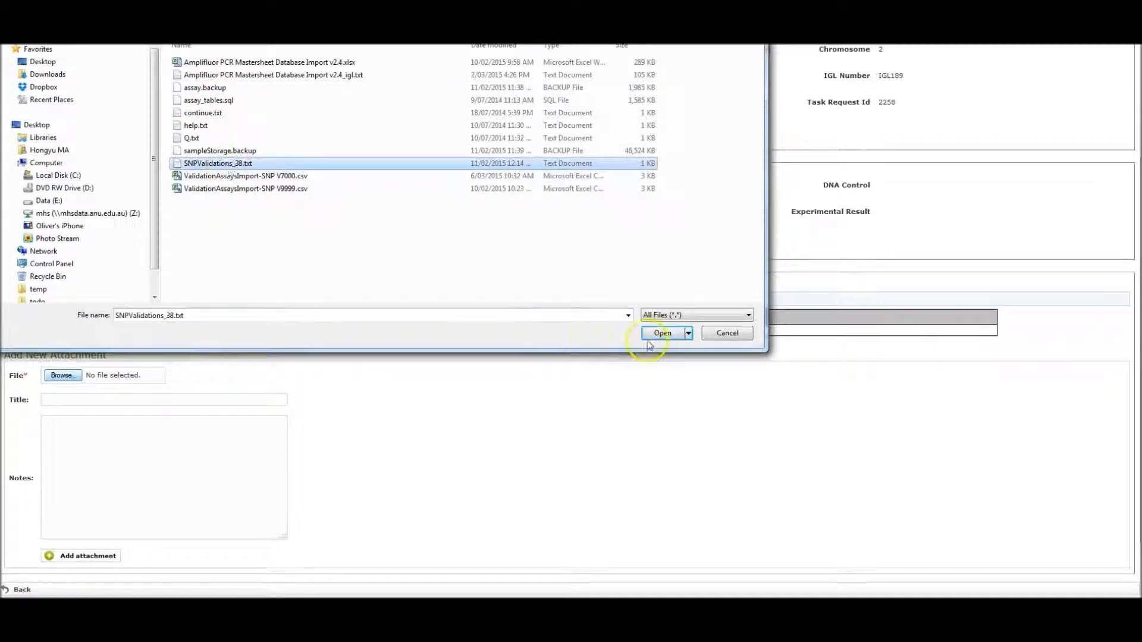
click(665, 334)
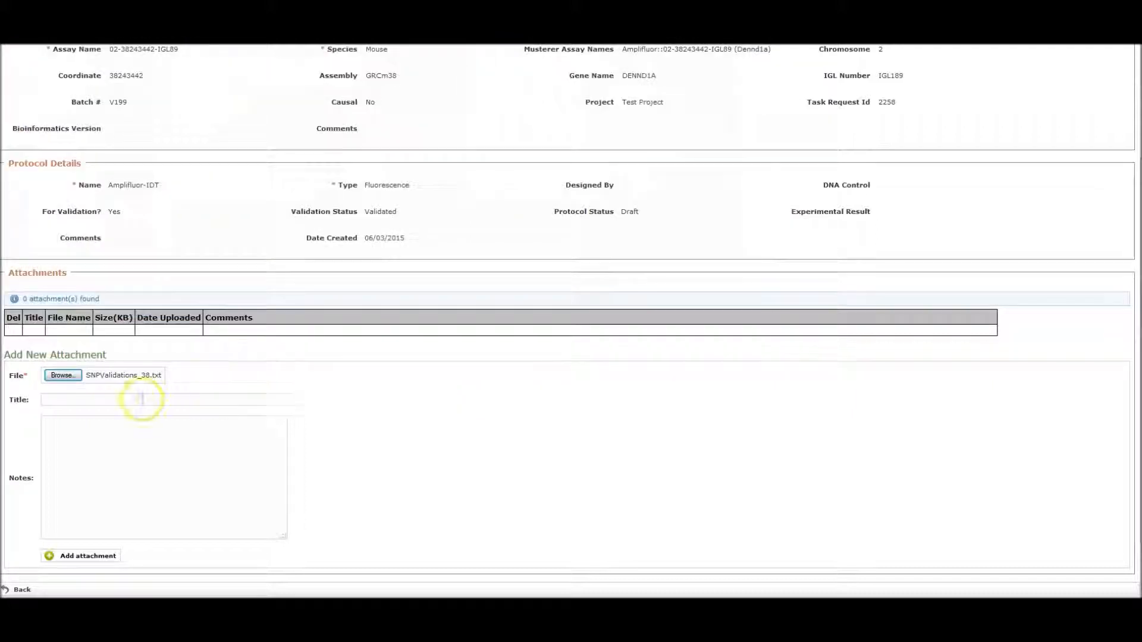
Add the attachment with the title test and return to the assay details
click(147, 400)
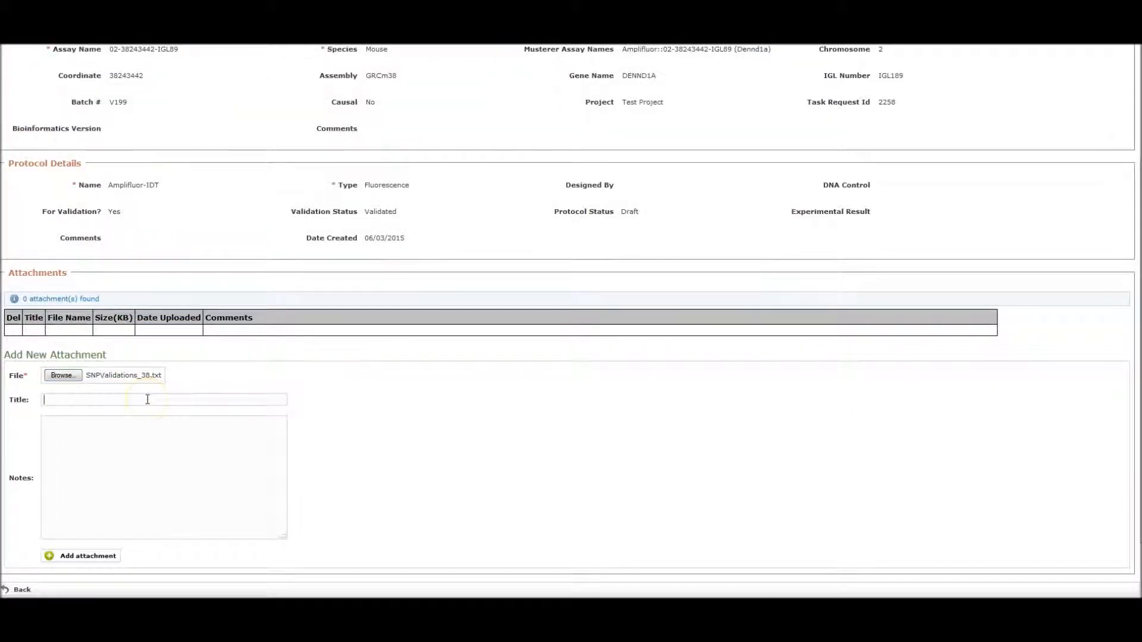
text(test)
click(81, 559)
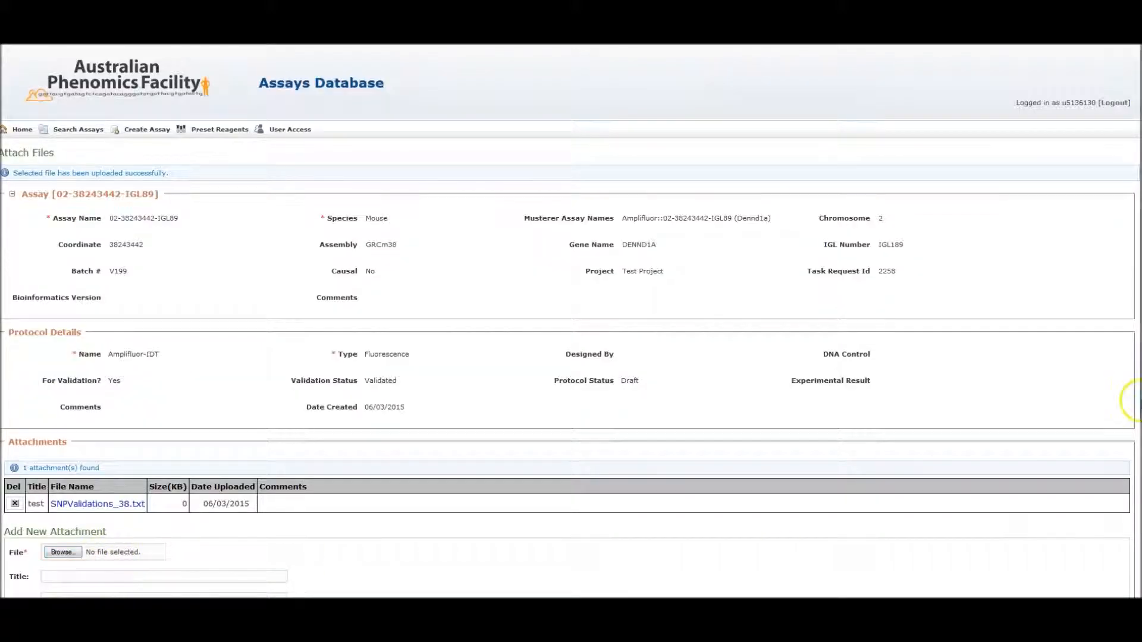
drag(1132, 402, 1137, 534)
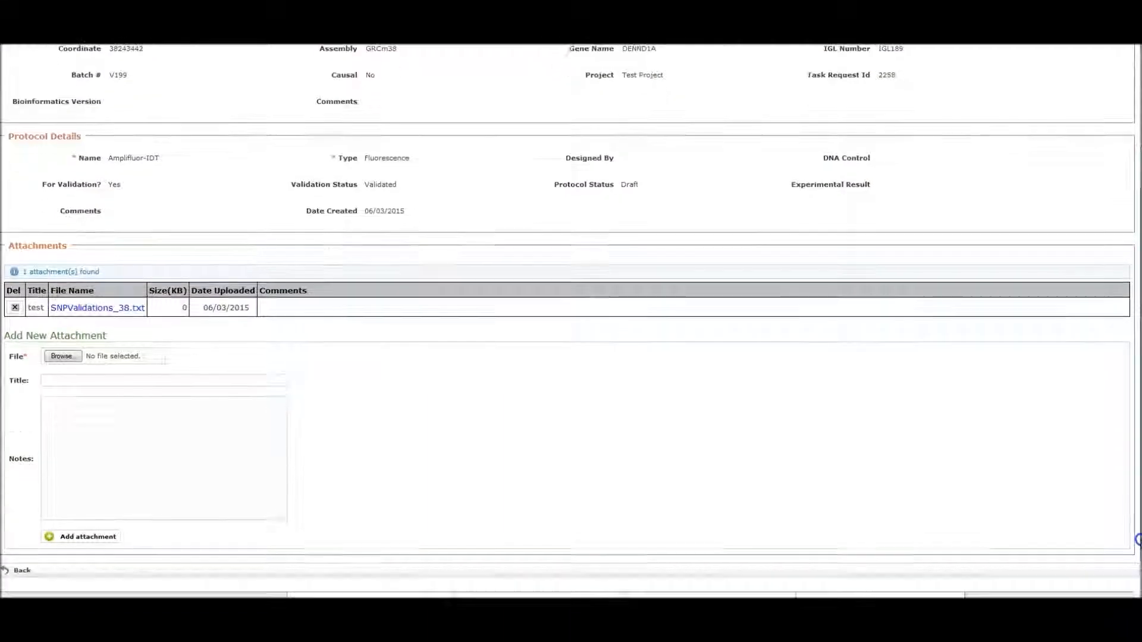
click(24, 571)
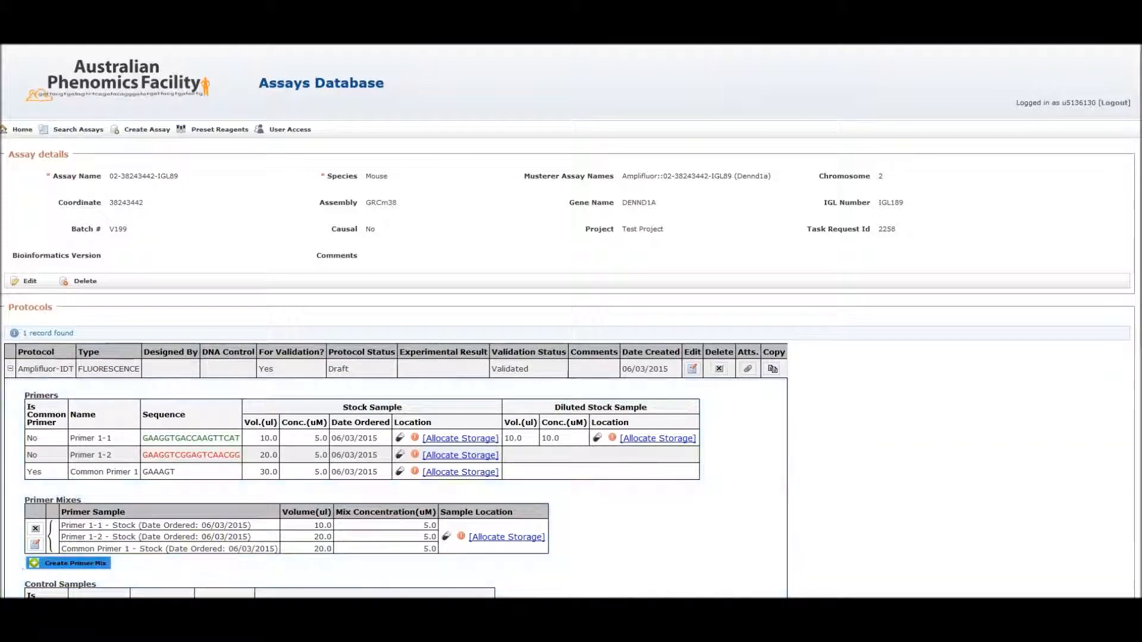
Request the protocol's attached file SNPValidations_38.txt and dismiss the download prompt
drag(1131, 339, 1136, 533)
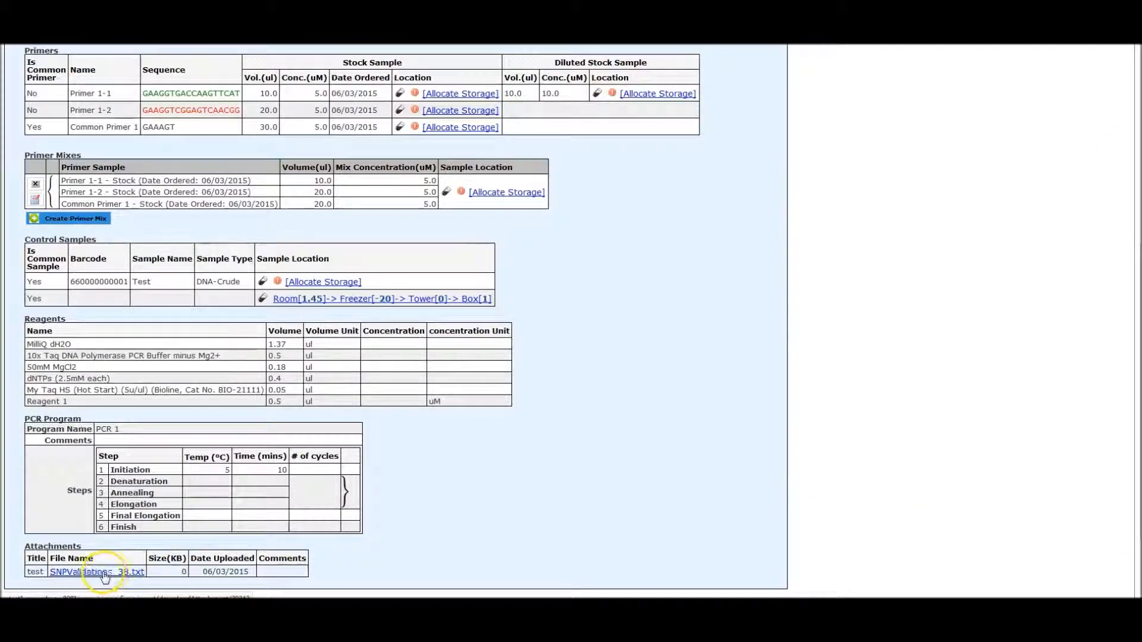
click(108, 573)
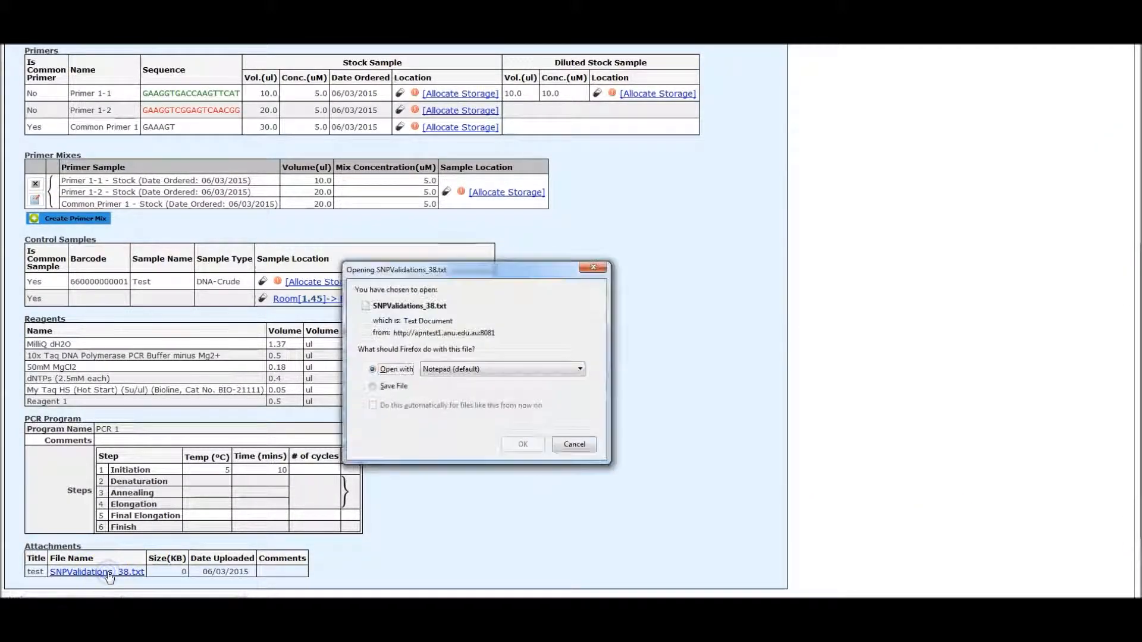
click(585, 446)
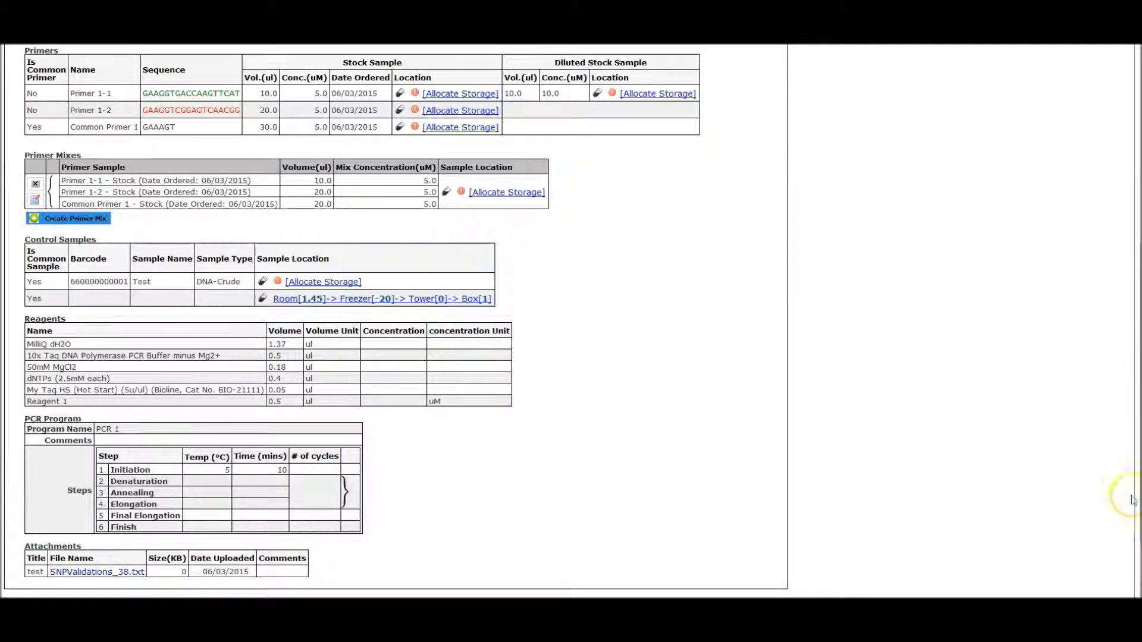
Go to storage allocation for Primer 1-1's diluted stock in the Sample Storage Database and review the samples in the workspace
scroll(1122, 497, up, 1)
scroll(850, 460, up, 4)
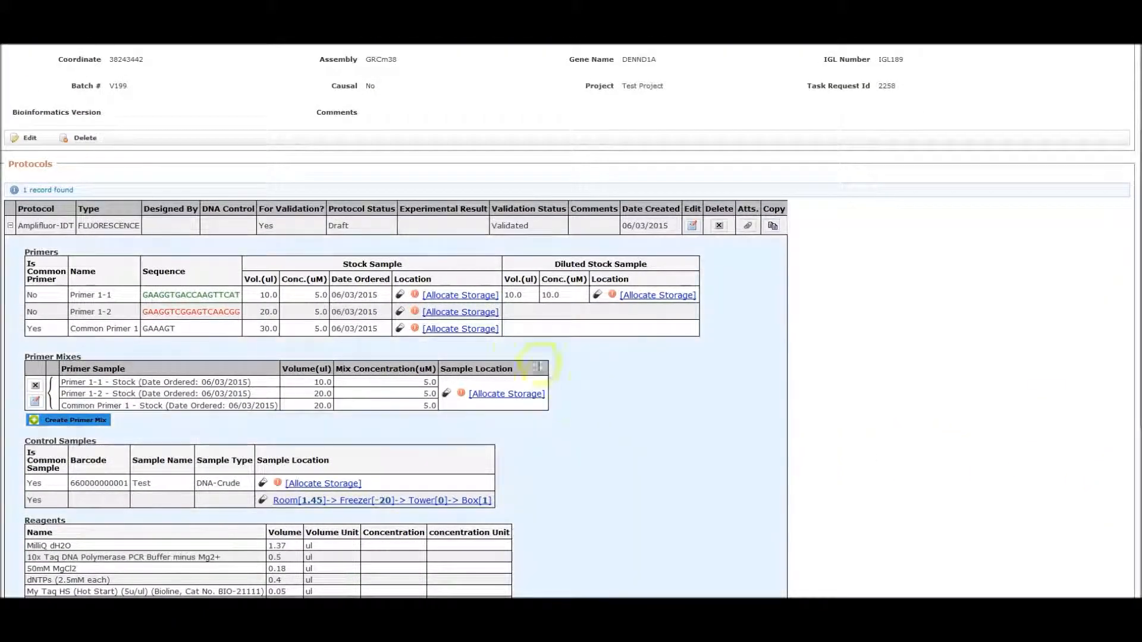
mouse_move(400, 299)
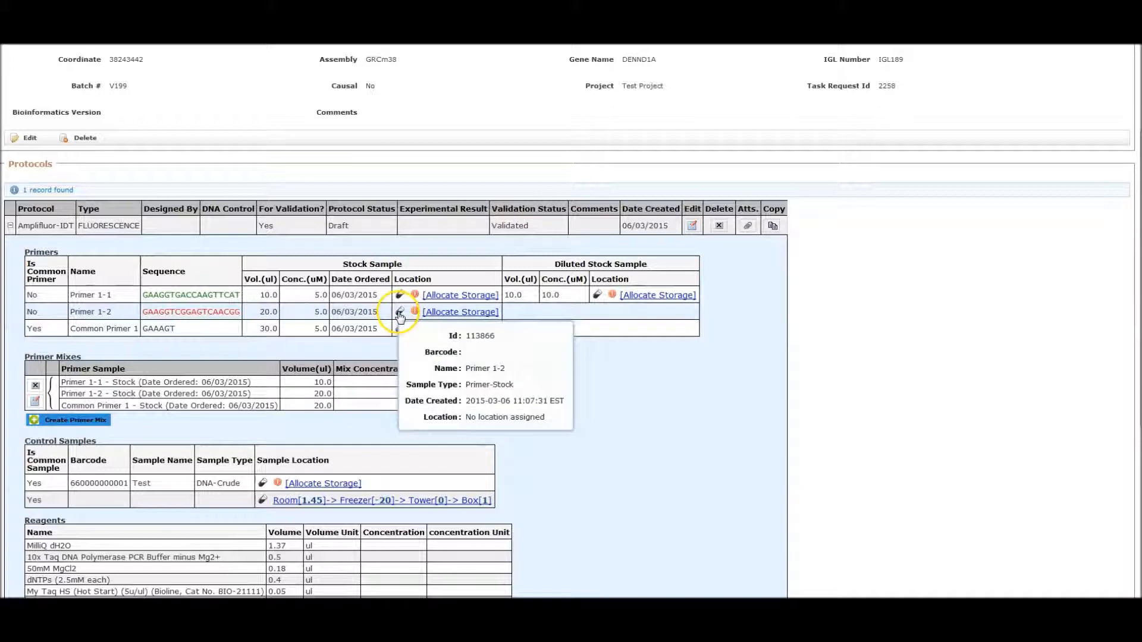
click(640, 297)
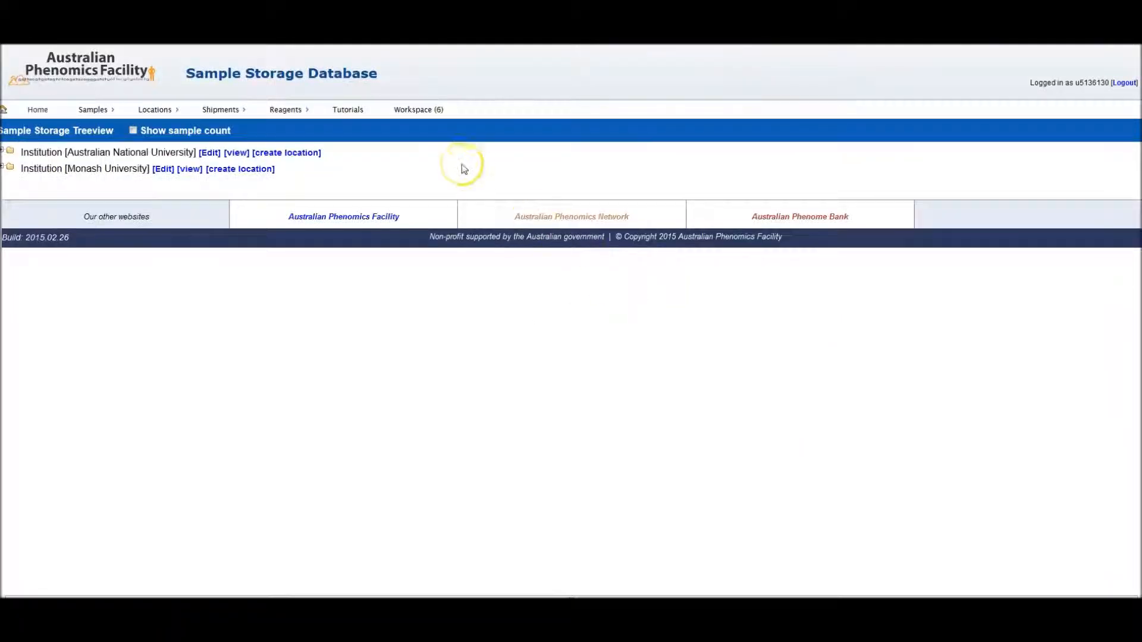
click(416, 110)
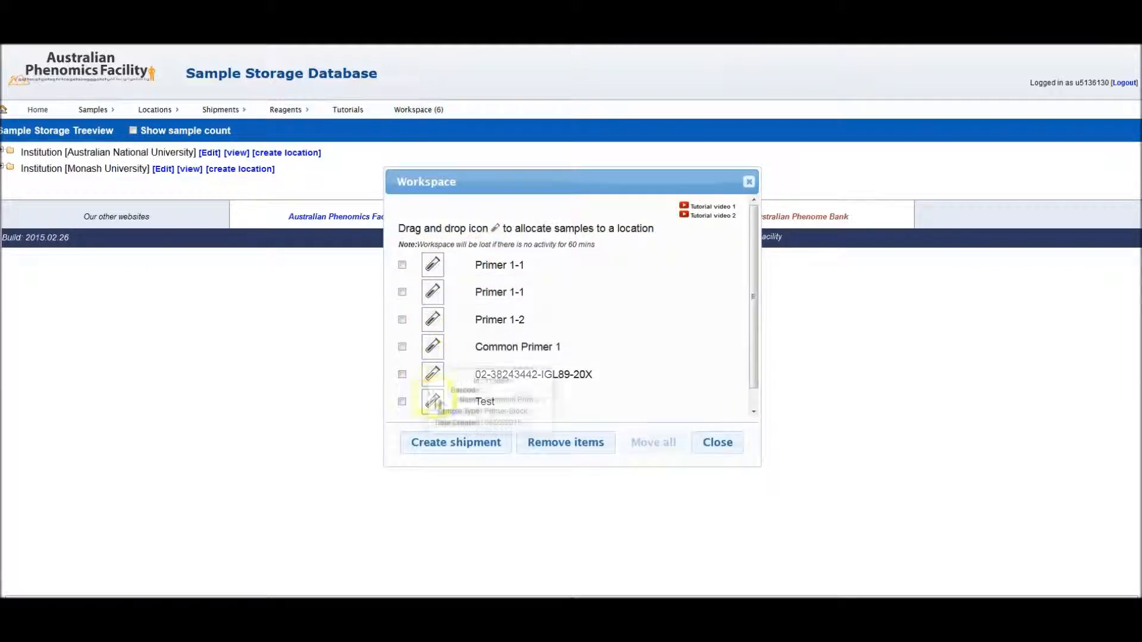
click(726, 442)
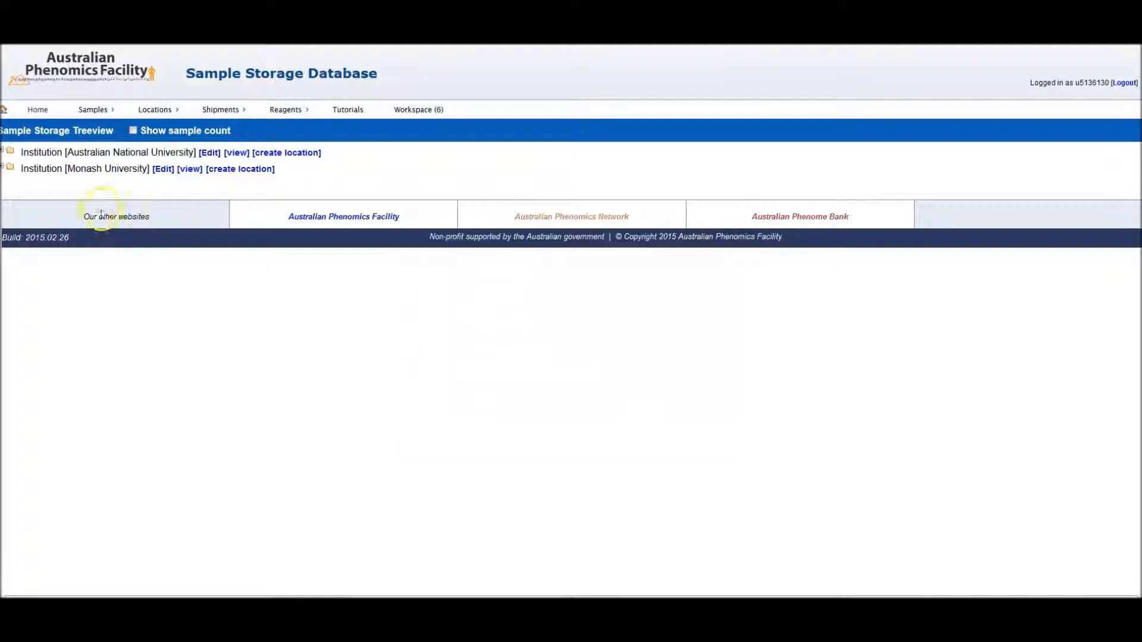
Open the sample view of Plate 1 in Box 2, Tower 0, Freezer -20, Room 1.45 of the Australian Phenomics Facility building
click(3, 151)
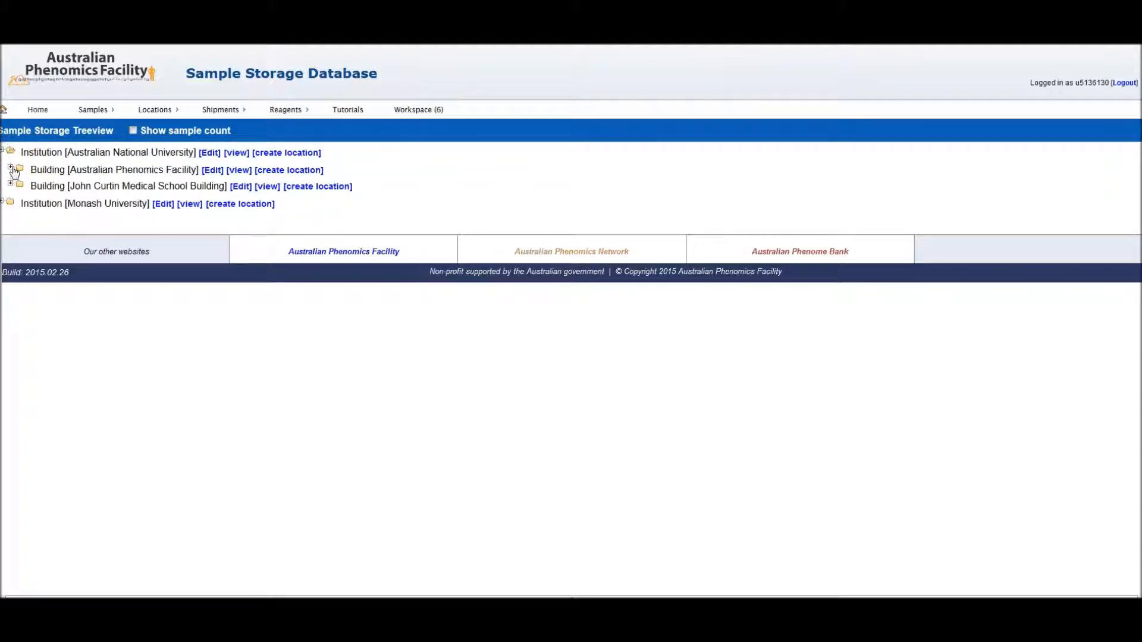
click(10, 168)
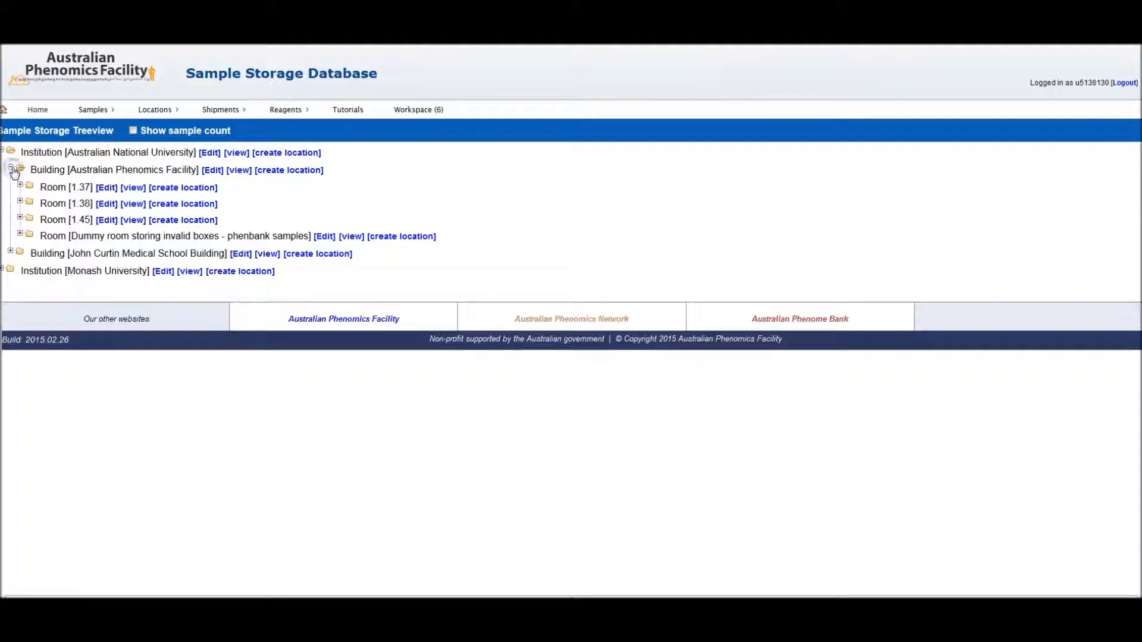
click(20, 218)
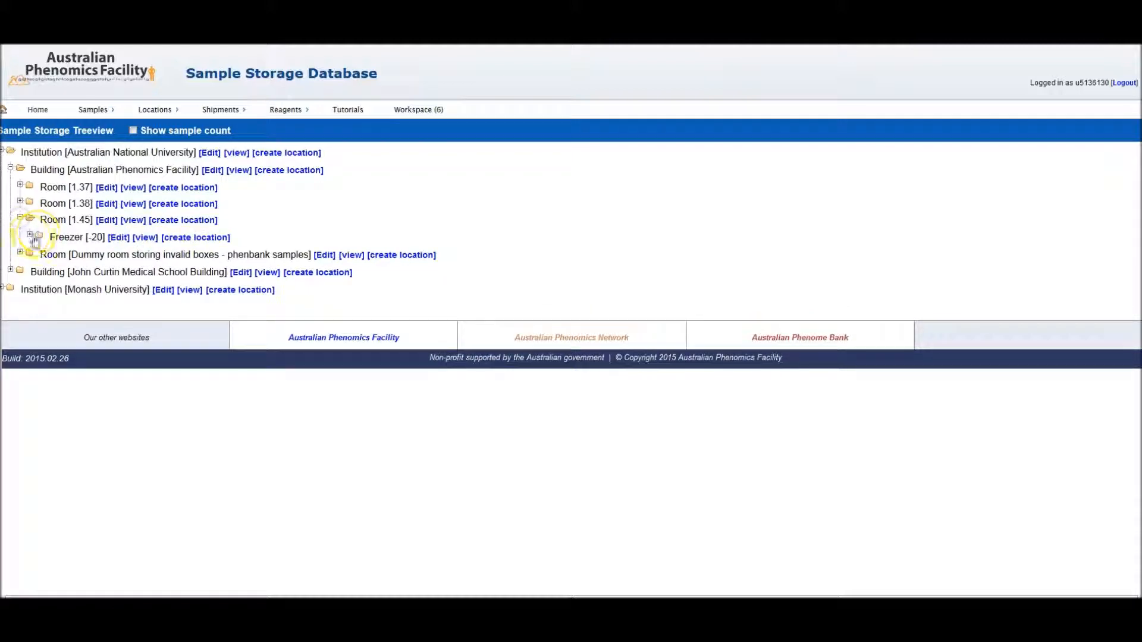
click(30, 237)
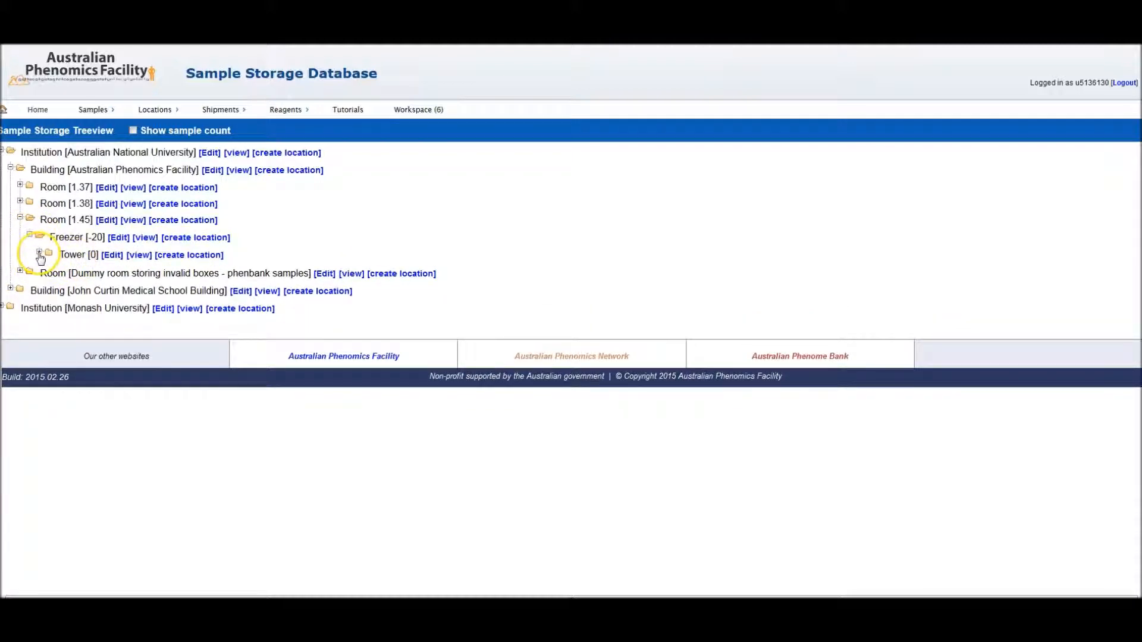
click(39, 254)
click(49, 287)
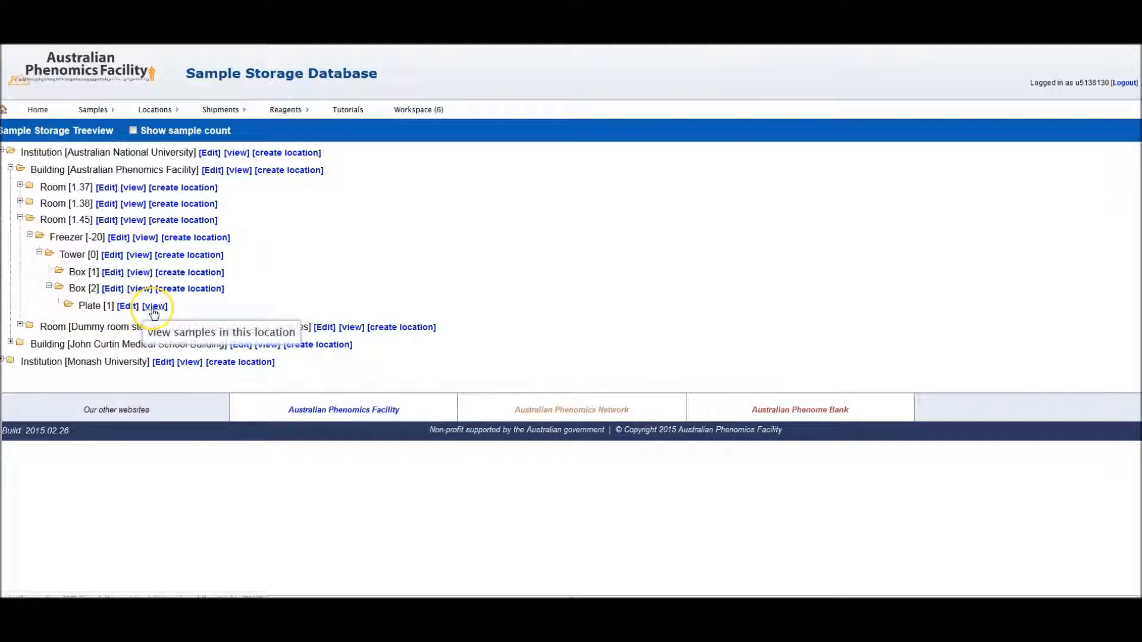
click(153, 306)
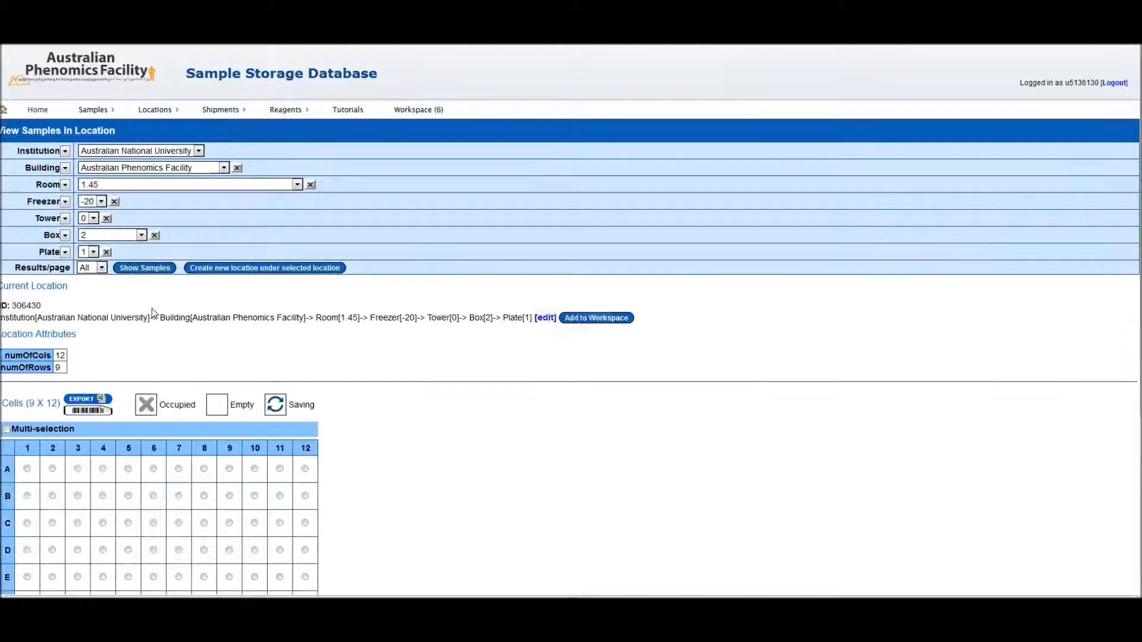
Allocate the two Primer 1-1 samples from the workspace to cells A1 and A2 of Plate 1, and Primer 1-2 to cell A3
drag(1137, 264, 1136, 302)
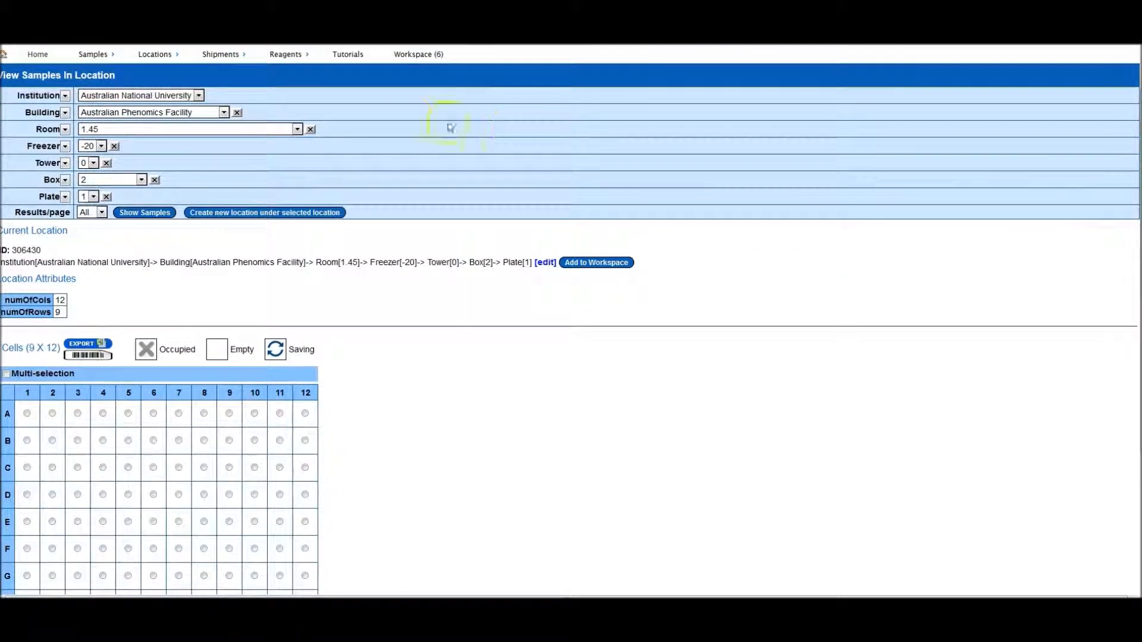
click(422, 57)
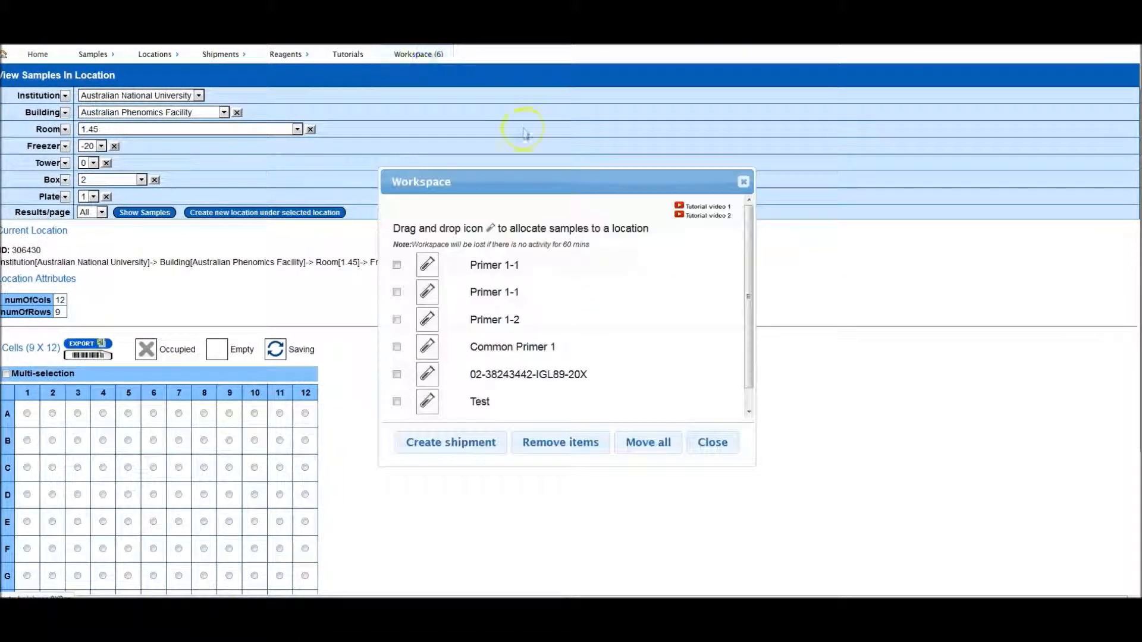
mouse_move(748, 377)
mouse_down()
mouse_move(752, 401)
mouse_move(759, 368)
mouse_up()
drag(440, 274, 26, 413)
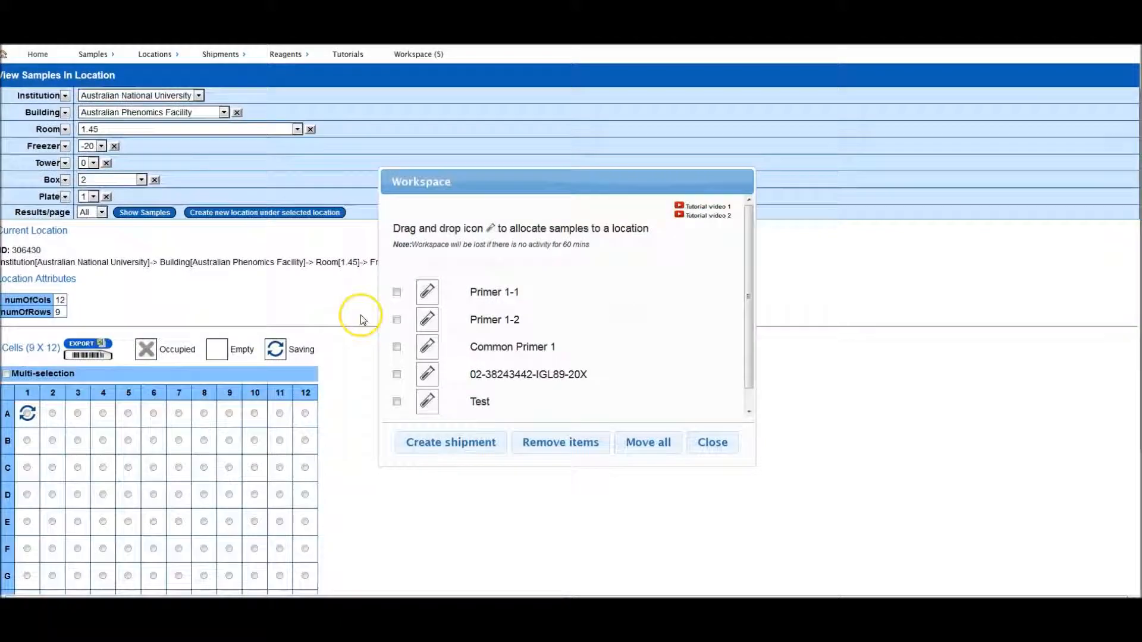
drag(427, 292, 58, 414)
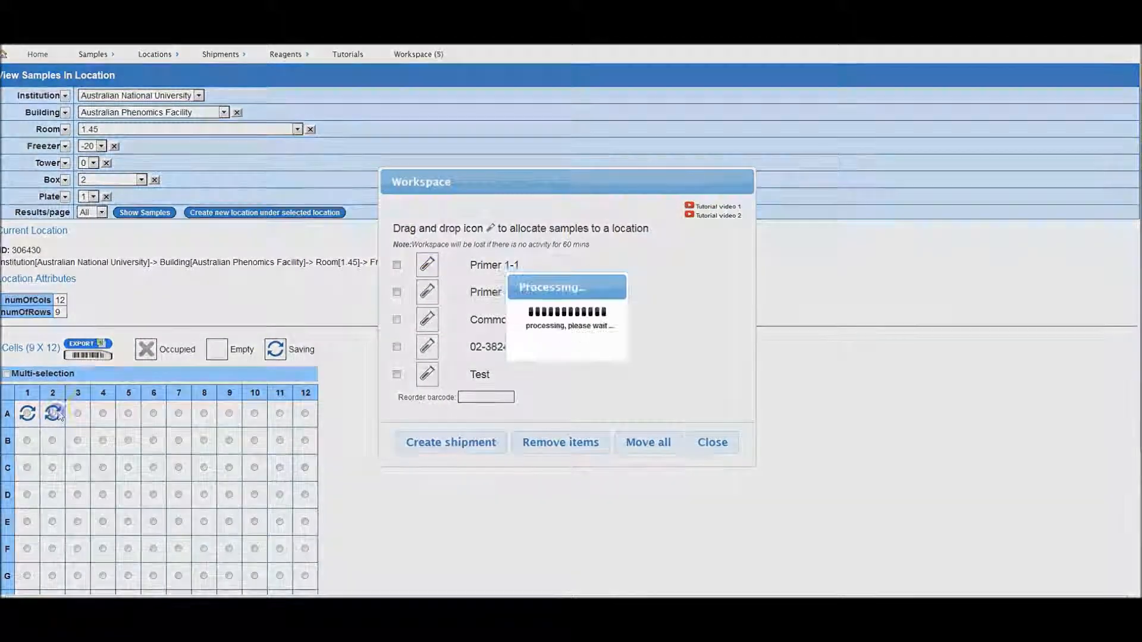
drag(427, 274, 77, 413)
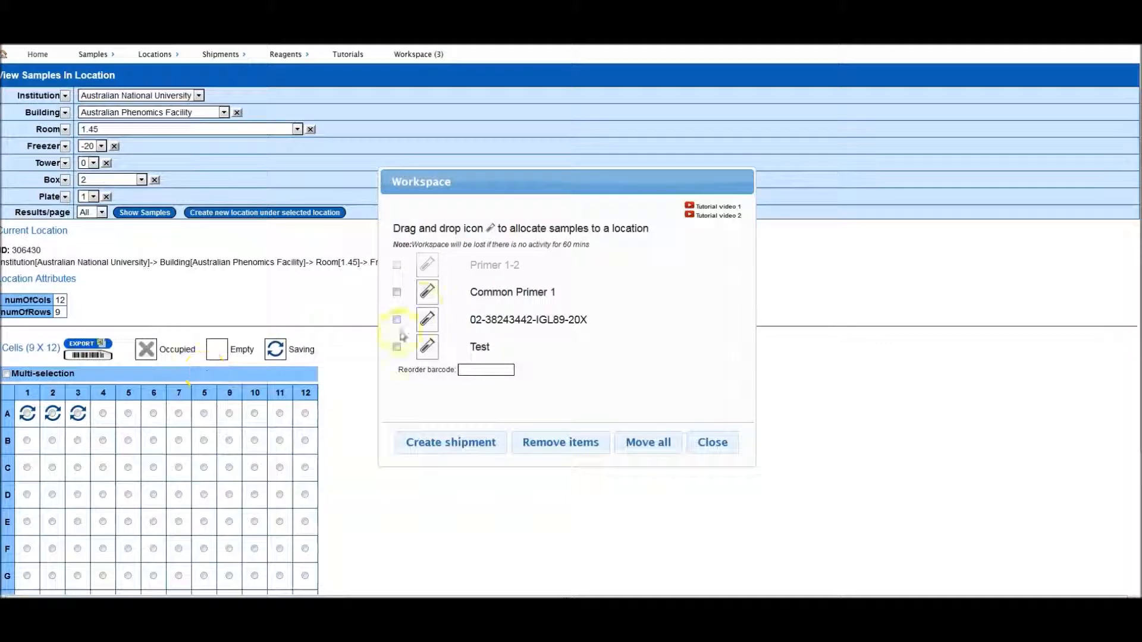
drag(427, 292, 103, 413)
drag(427, 264, 153, 416)
drag(429, 266, 431, 266)
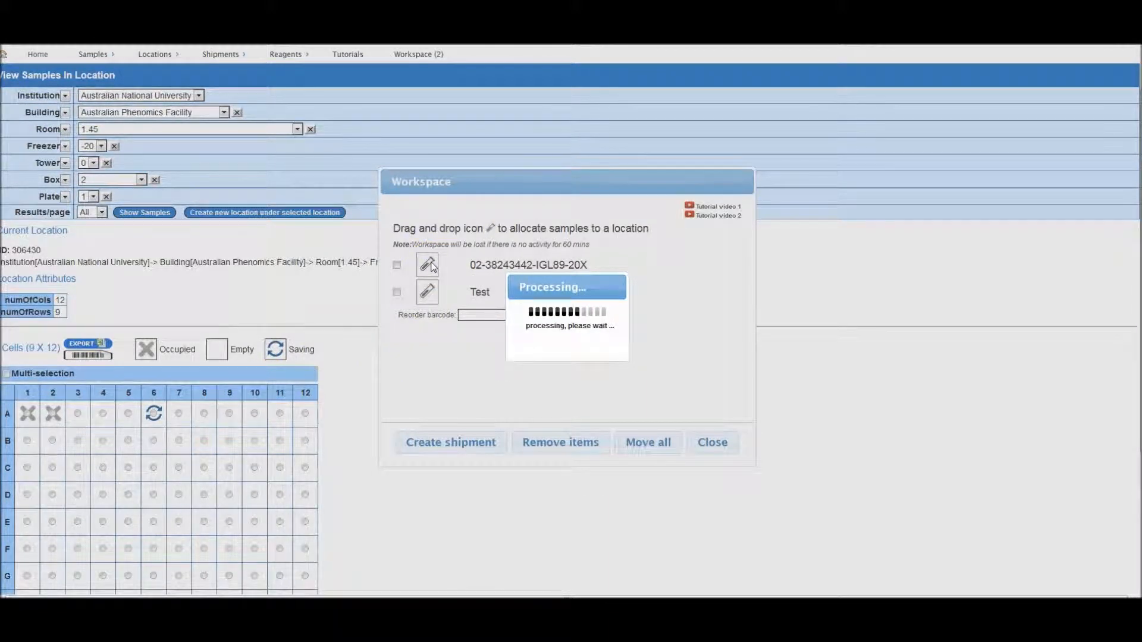
drag(430, 267, 177, 415)
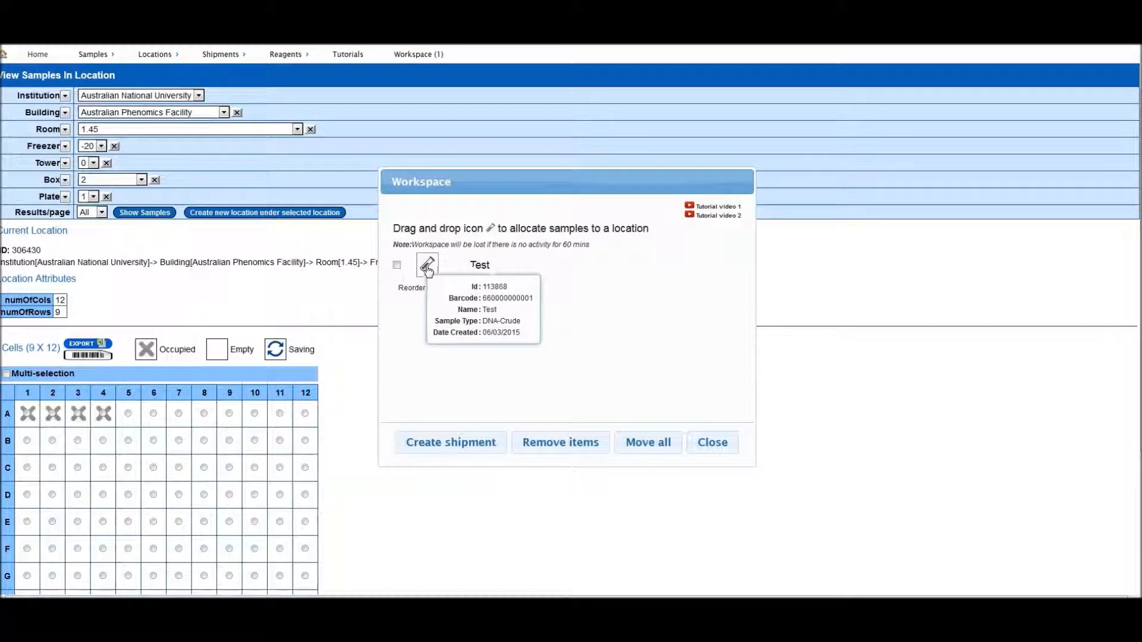
drag(429, 267, 134, 415)
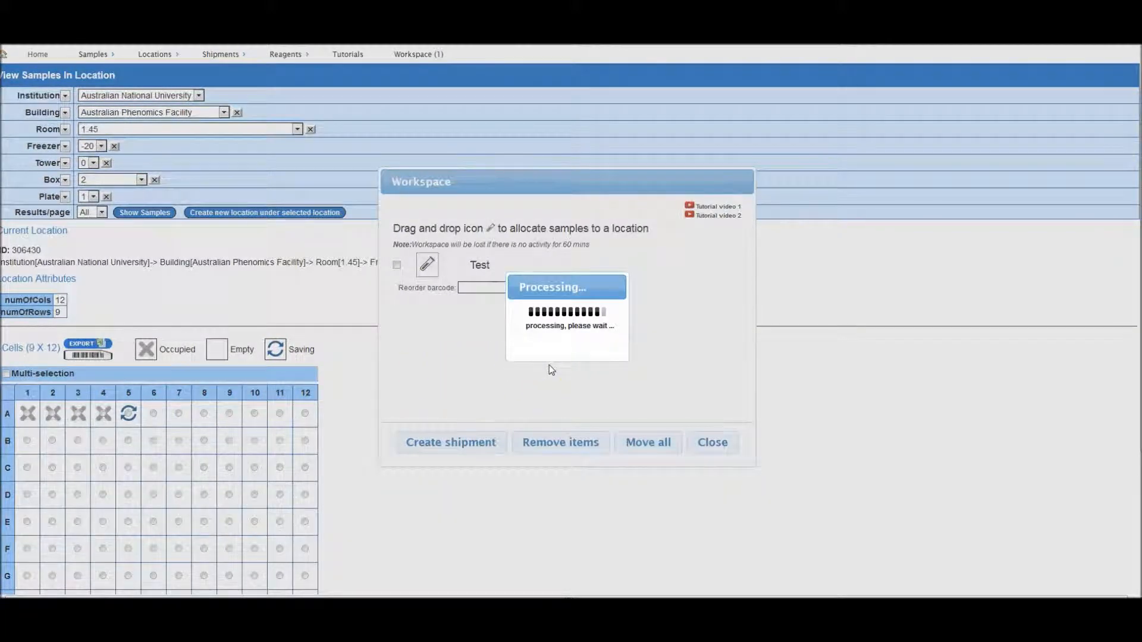
click(701, 405)
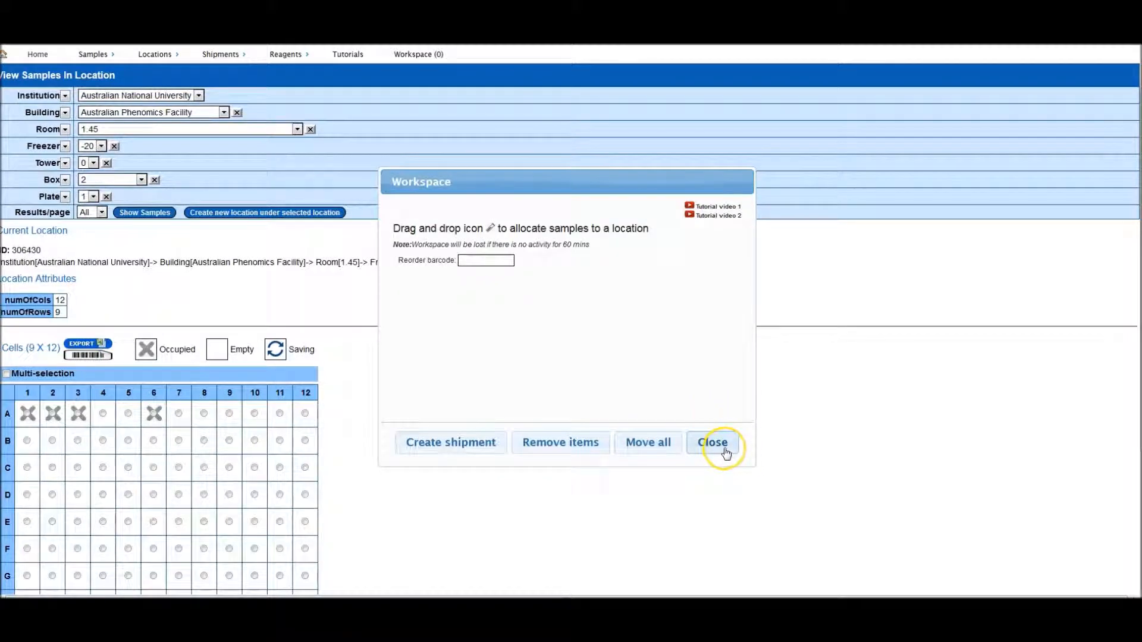
click(713, 442)
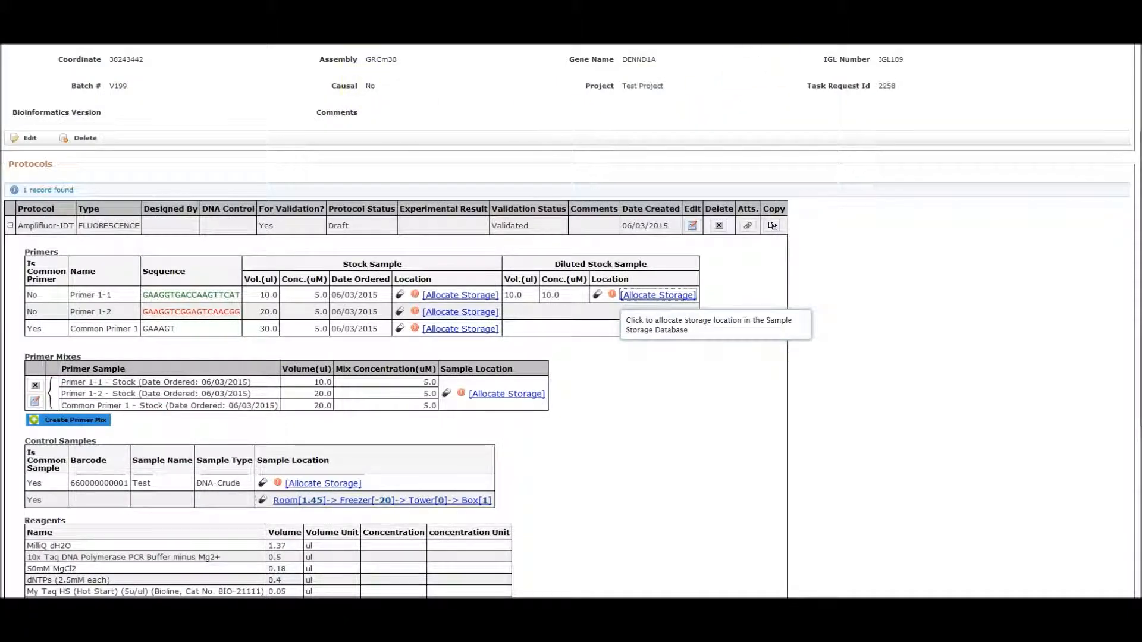
Refresh the assay details in the Assays Database, inspect Primer 1-1's stock sample in the Sample Storage Database, and return to the assay
key(F5)
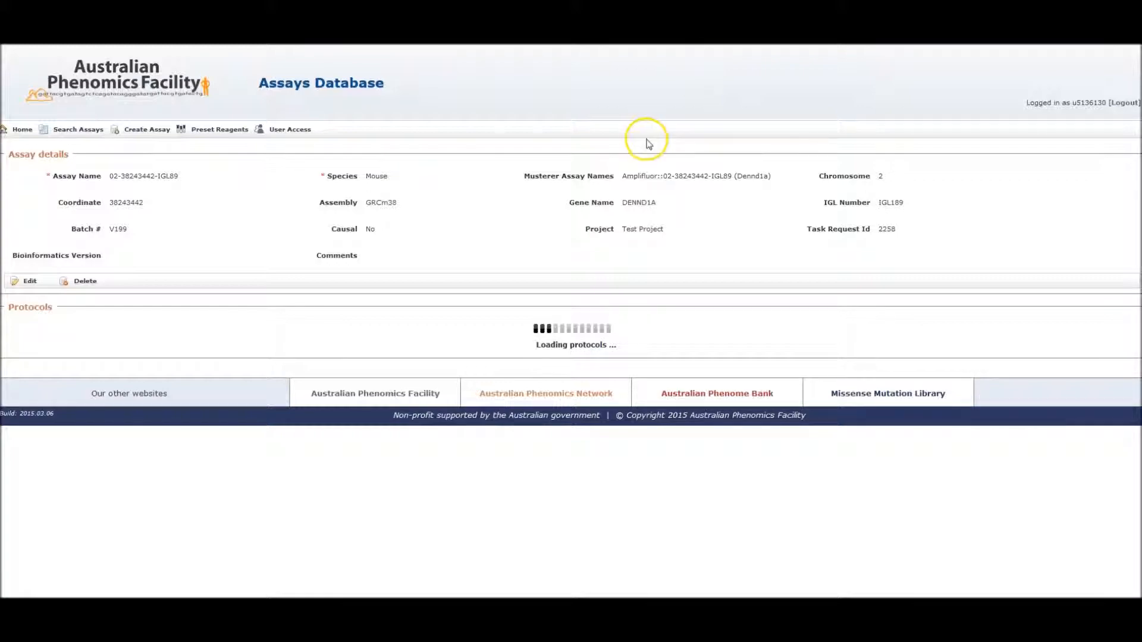
scroll(647, 141, down, 3)
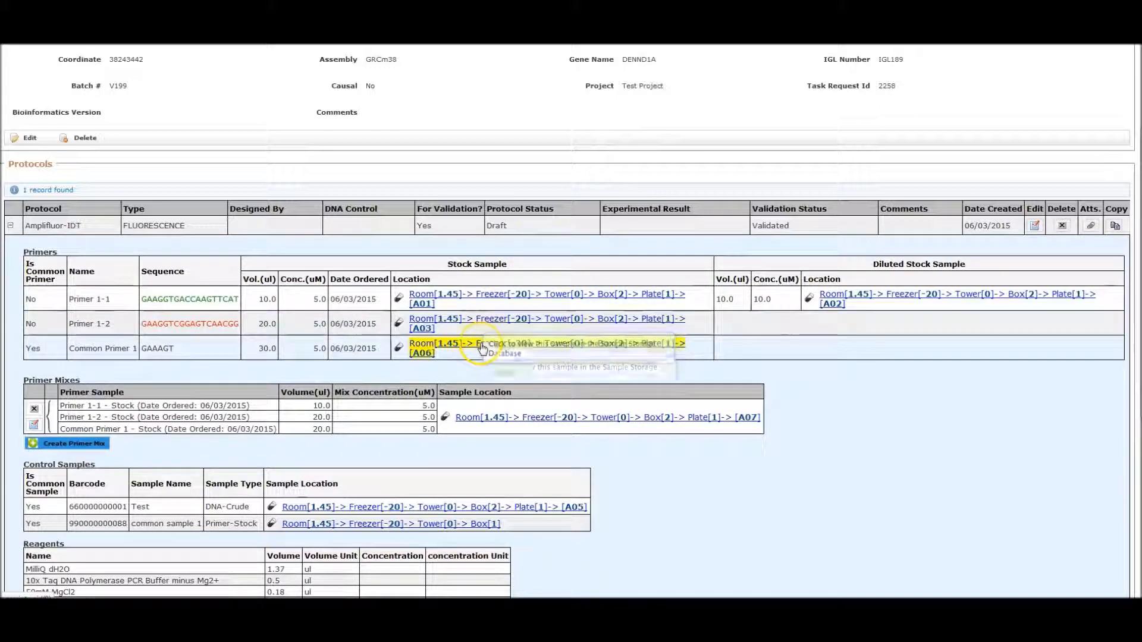
click(458, 295)
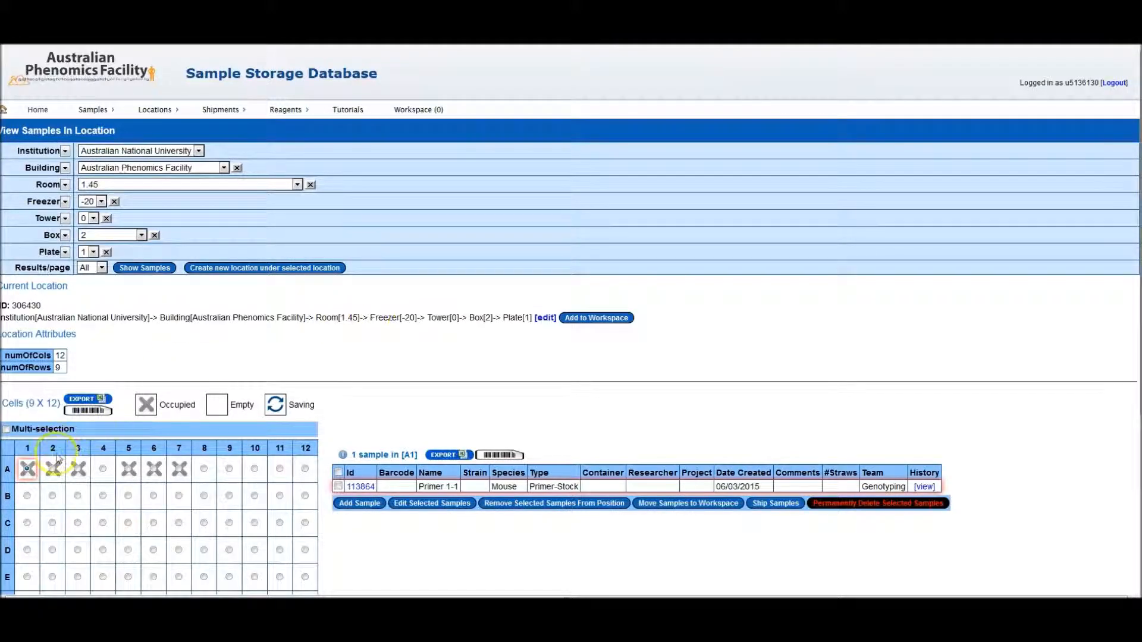
click(27, 469)
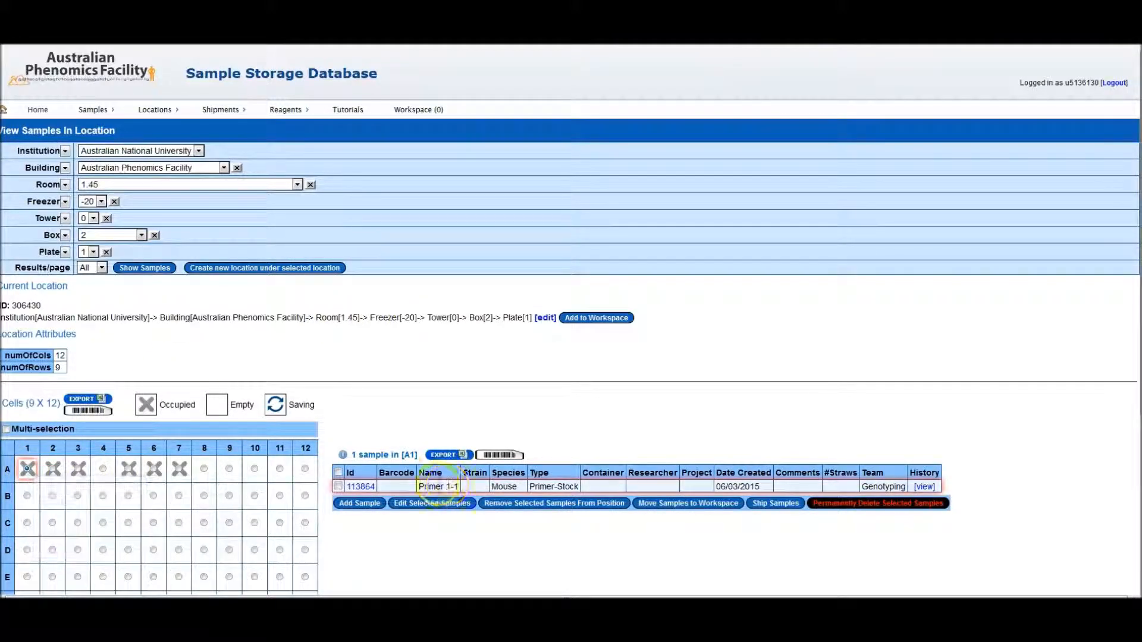
click(899, 487)
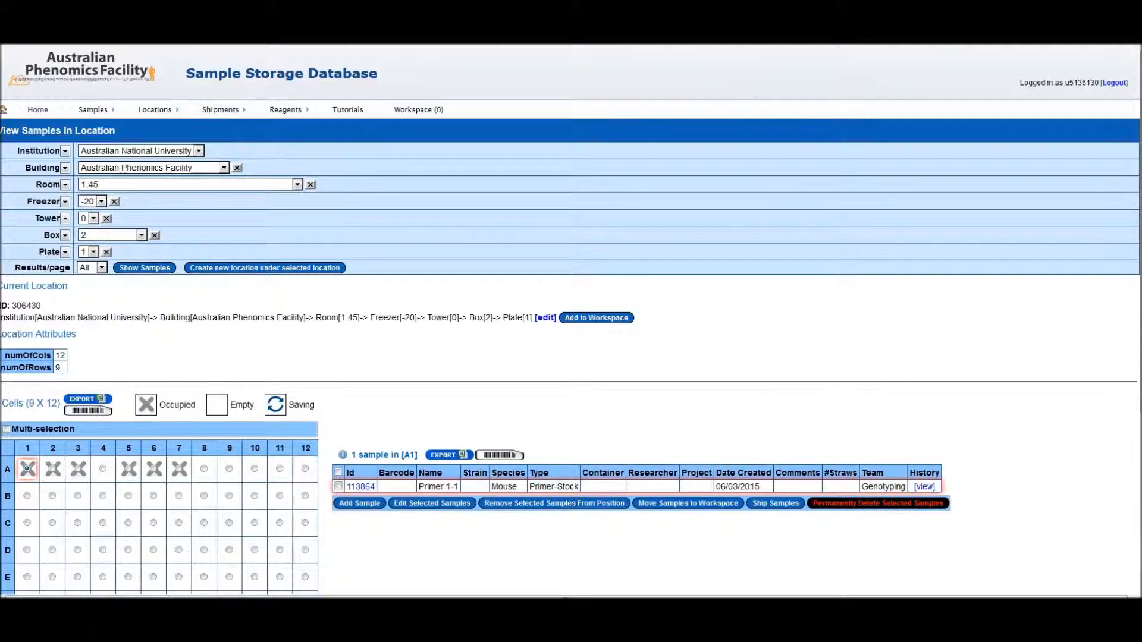
click(357, 46)
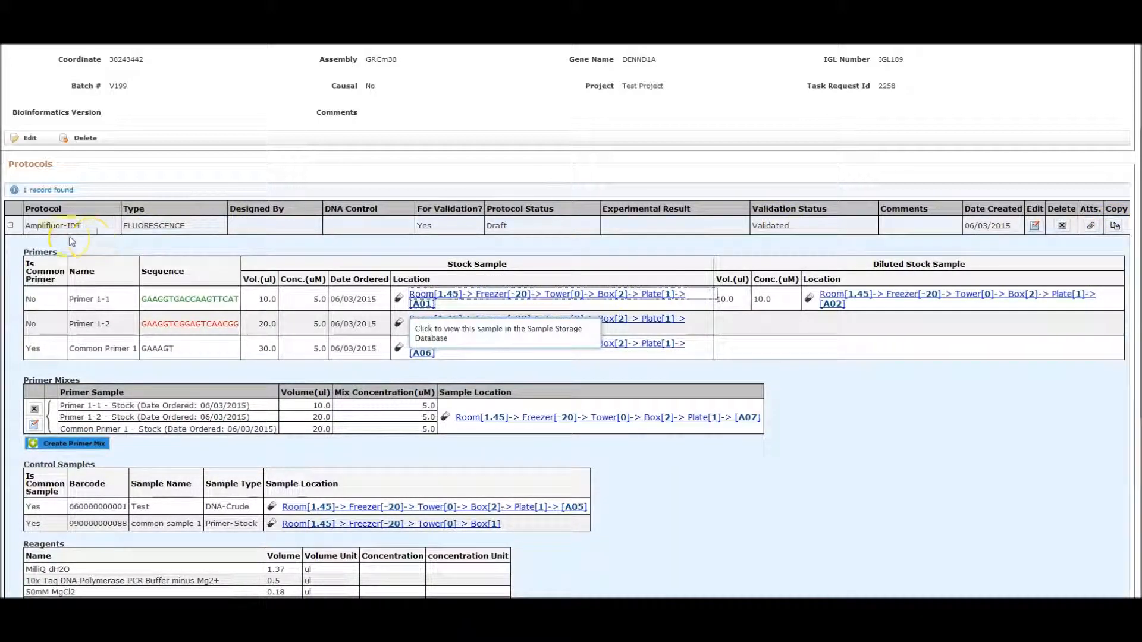
Copy the Amplifluor-IDT protocol into a new one and expand the copy to review its details
click(11, 226)
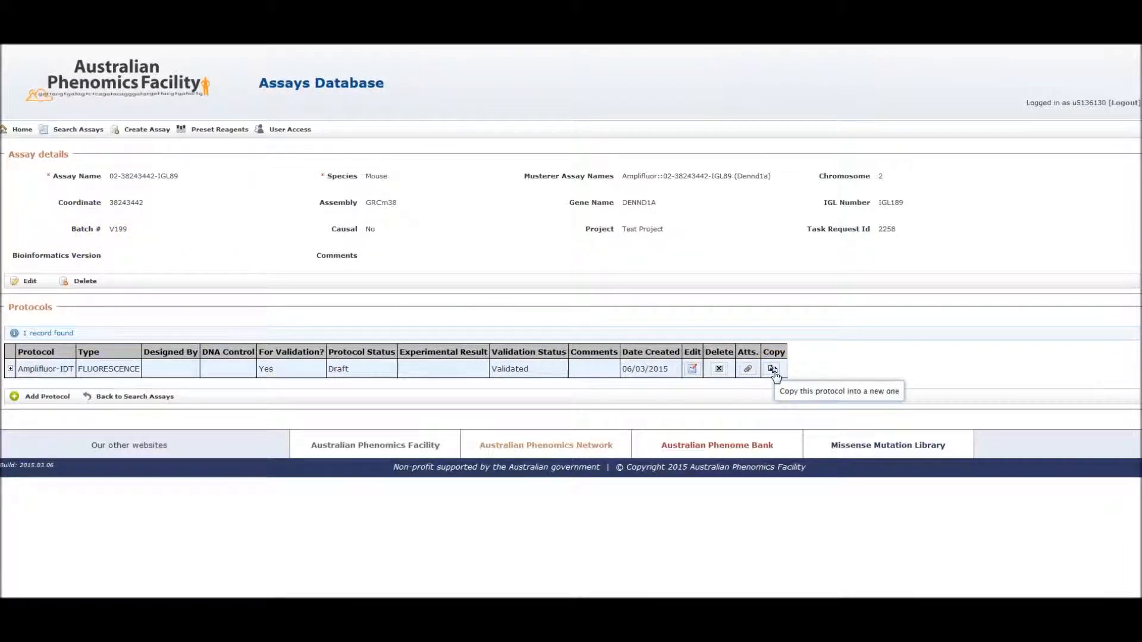
click(772, 369)
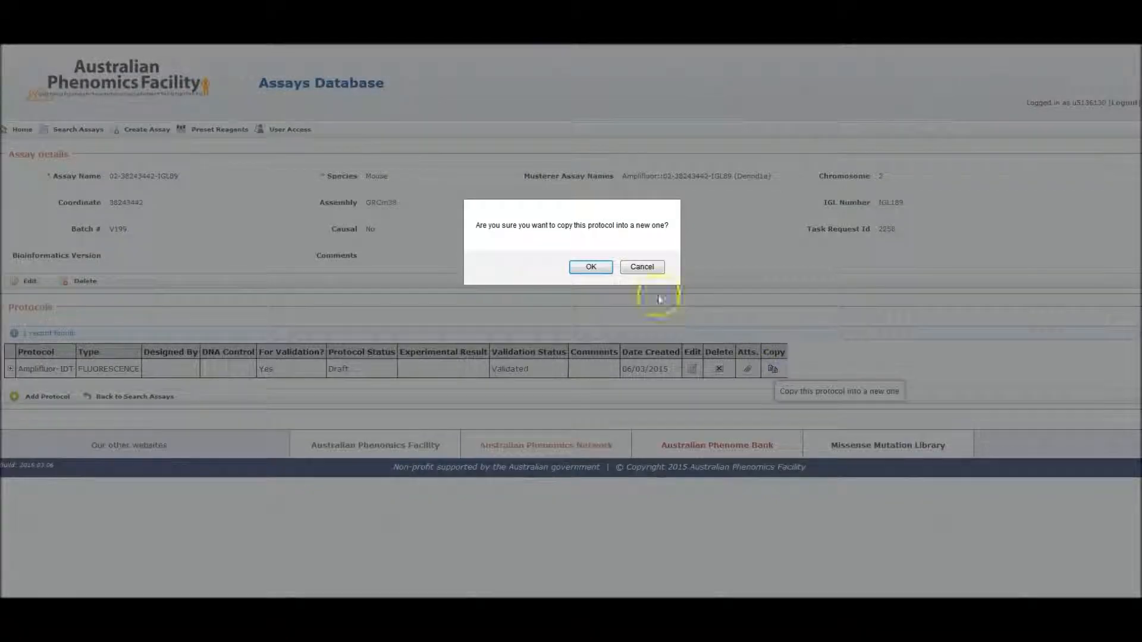
click(596, 269)
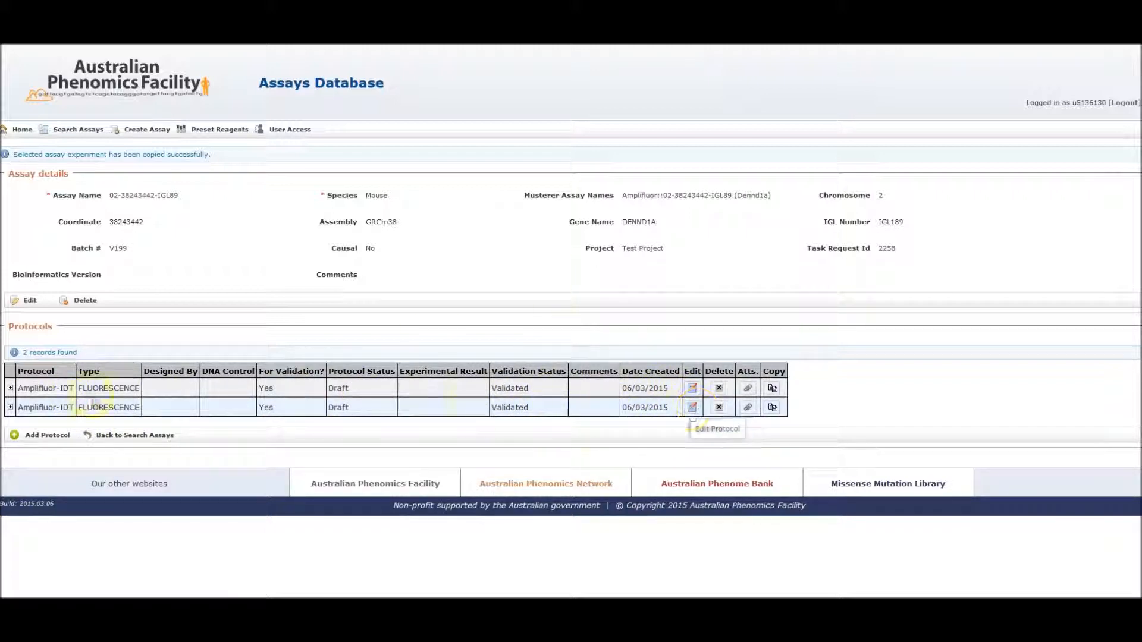
click(11, 406)
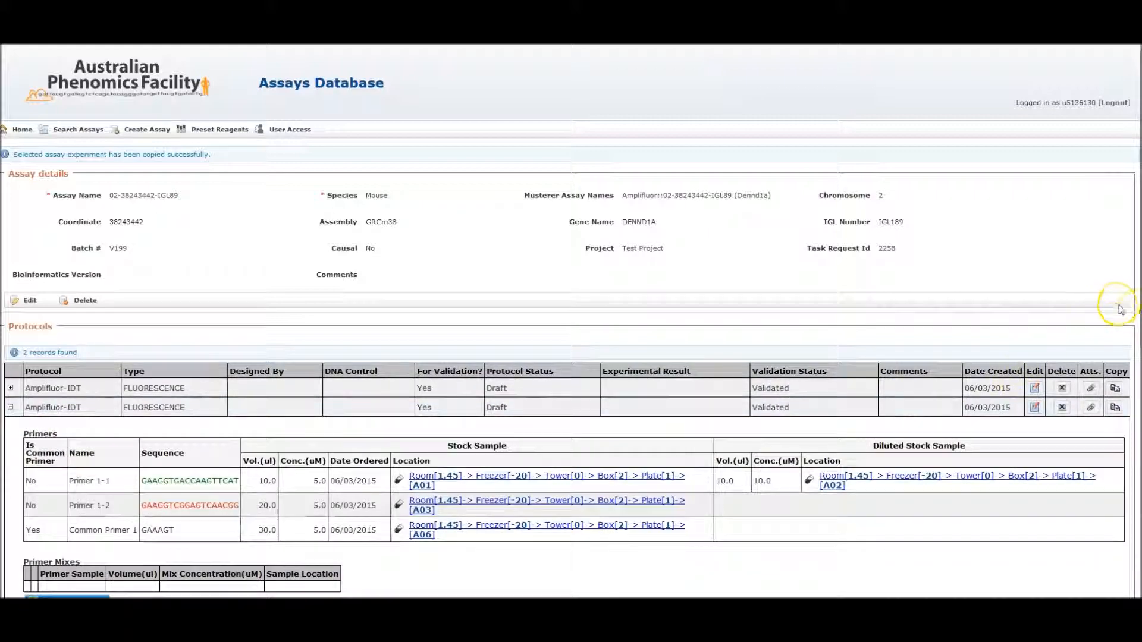
scroll(1137, 334, down, 1)
scroll(1137, 334, down, 4)
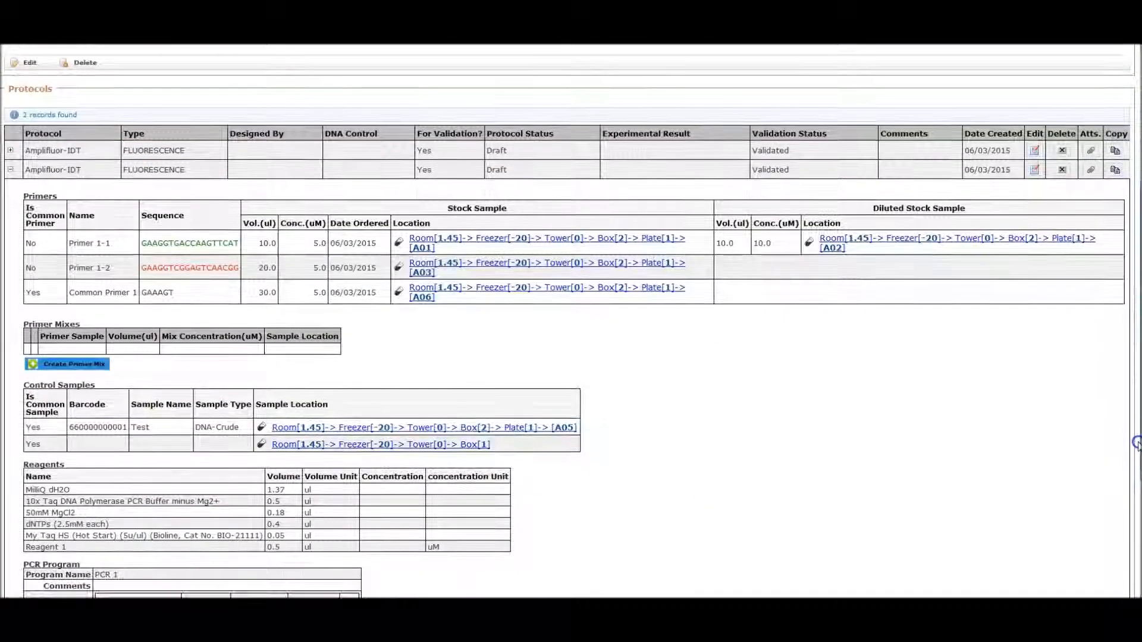
scroll(1137, 446, up, 3)
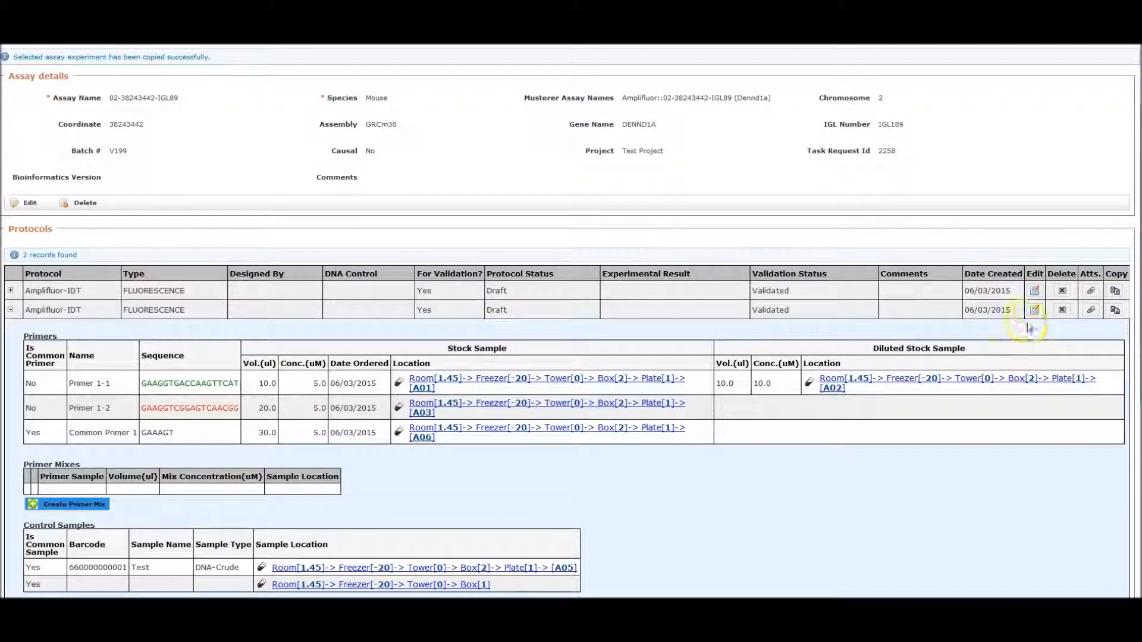
Edit the copied protocol and add a primer named Primer 1-3 with the sequence GAAGGTCGGAGTCAACGG
click(1034, 310)
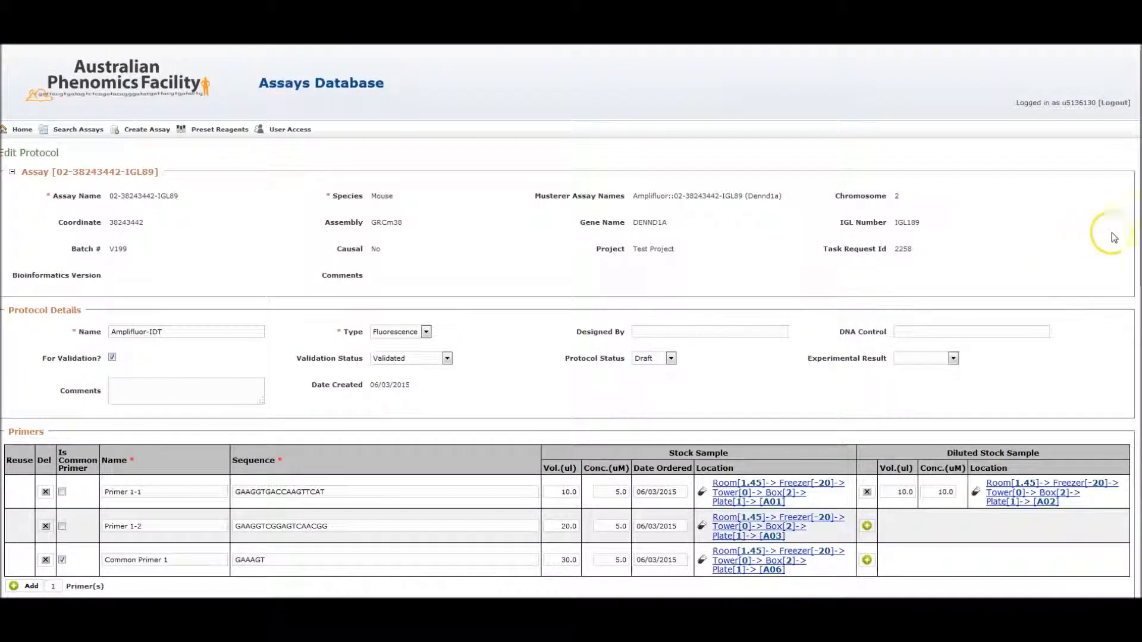
scroll(1118, 250, down, 3)
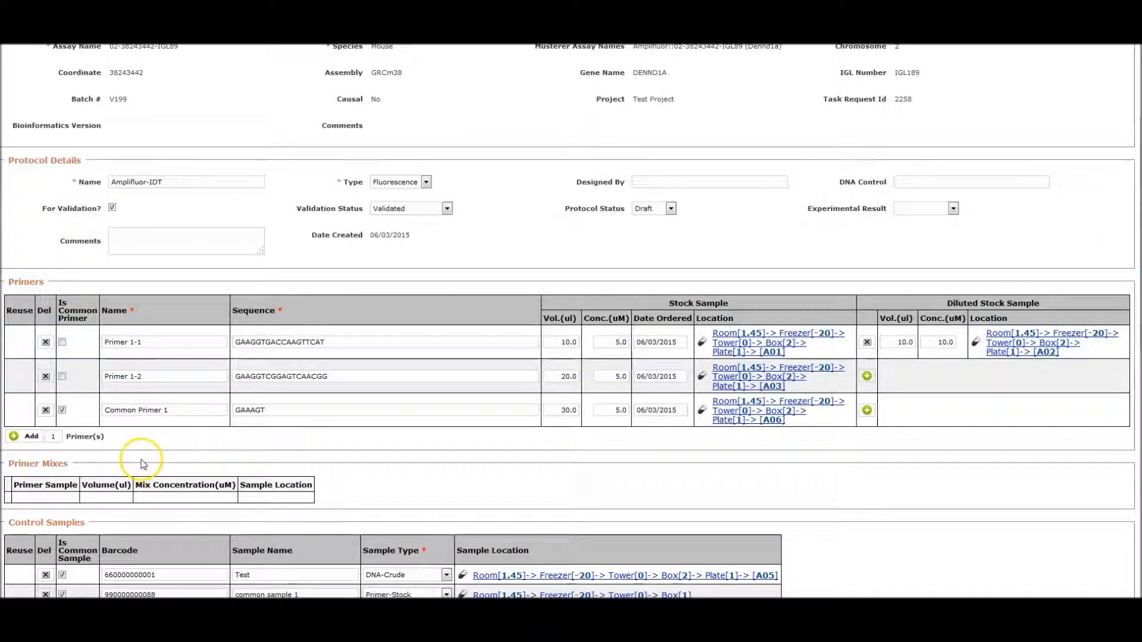
click(31, 437)
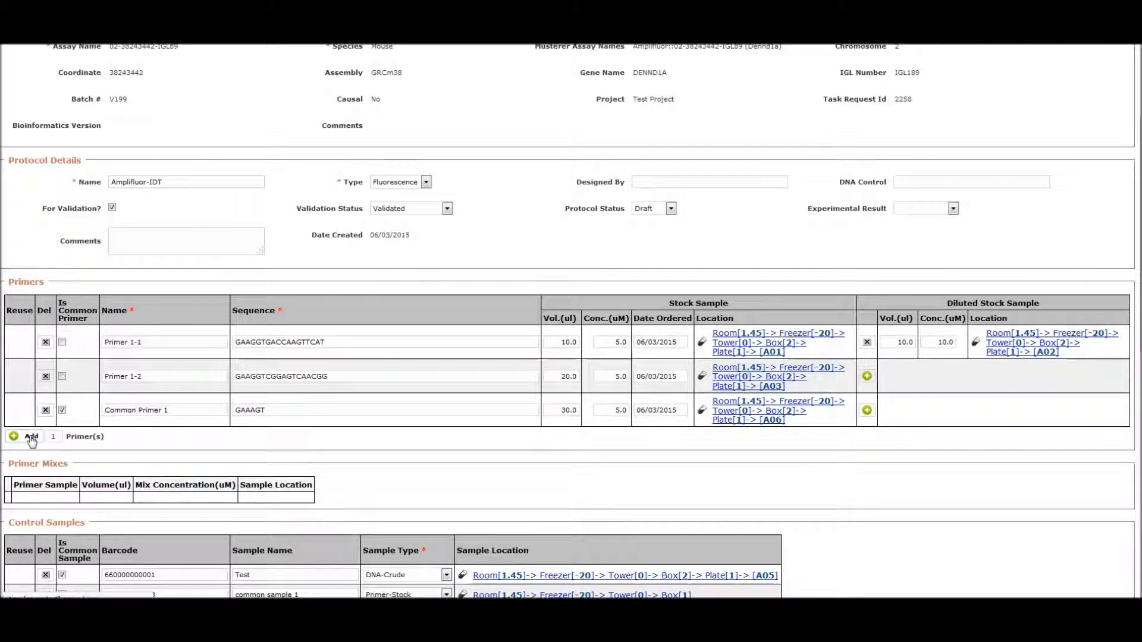
scroll(32, 440, down, 3)
click(143, 265)
click(142, 264)
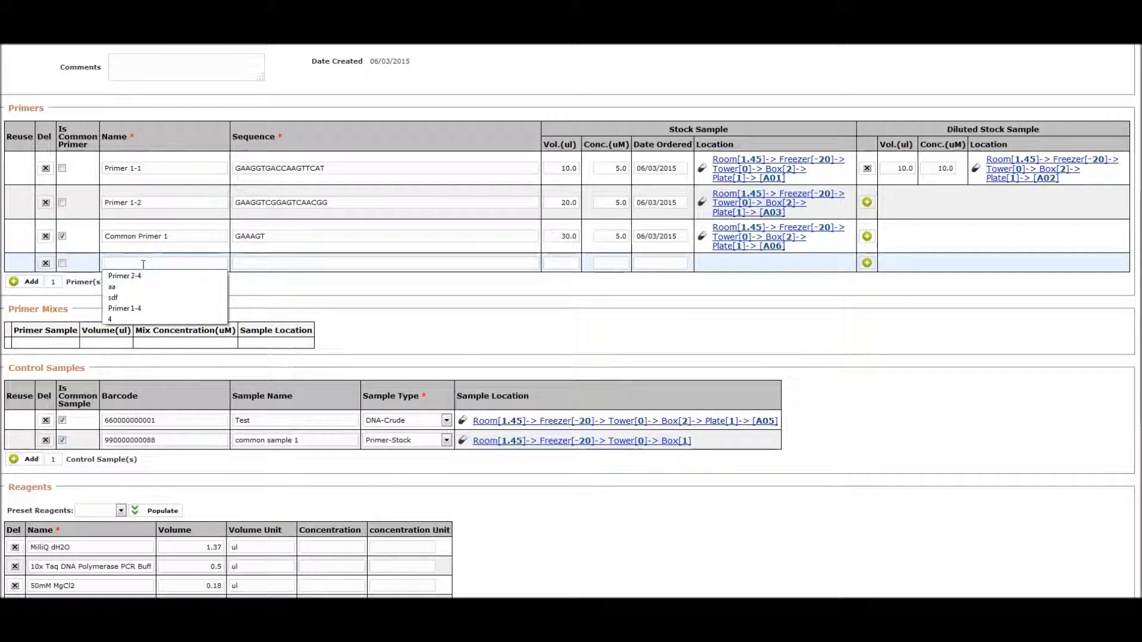
text(Pr)
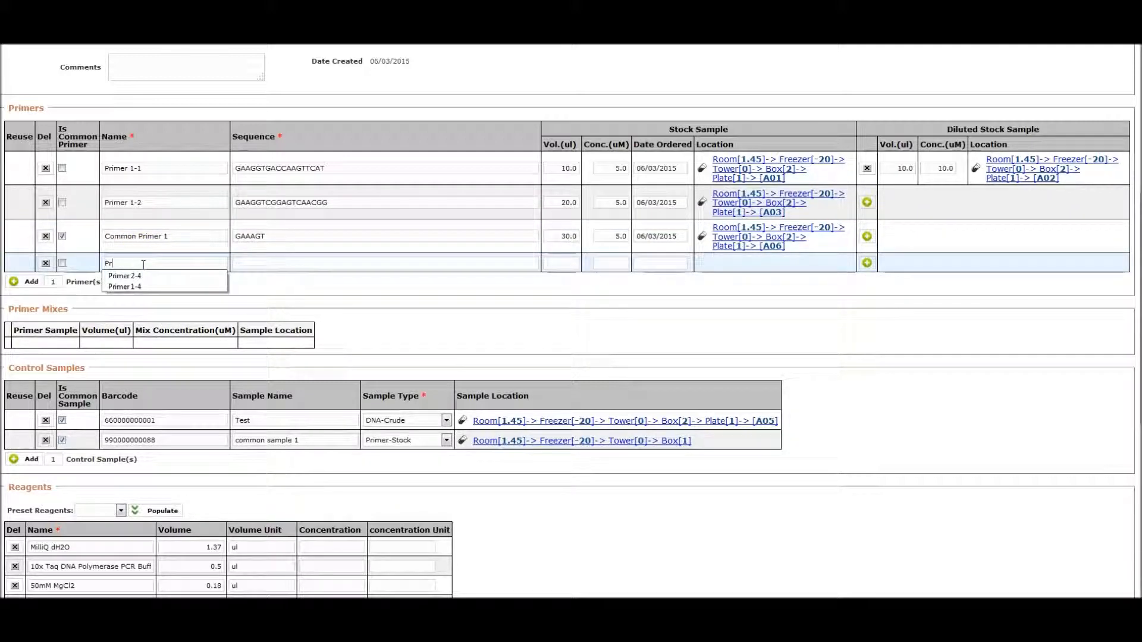
text(imer 1-3)
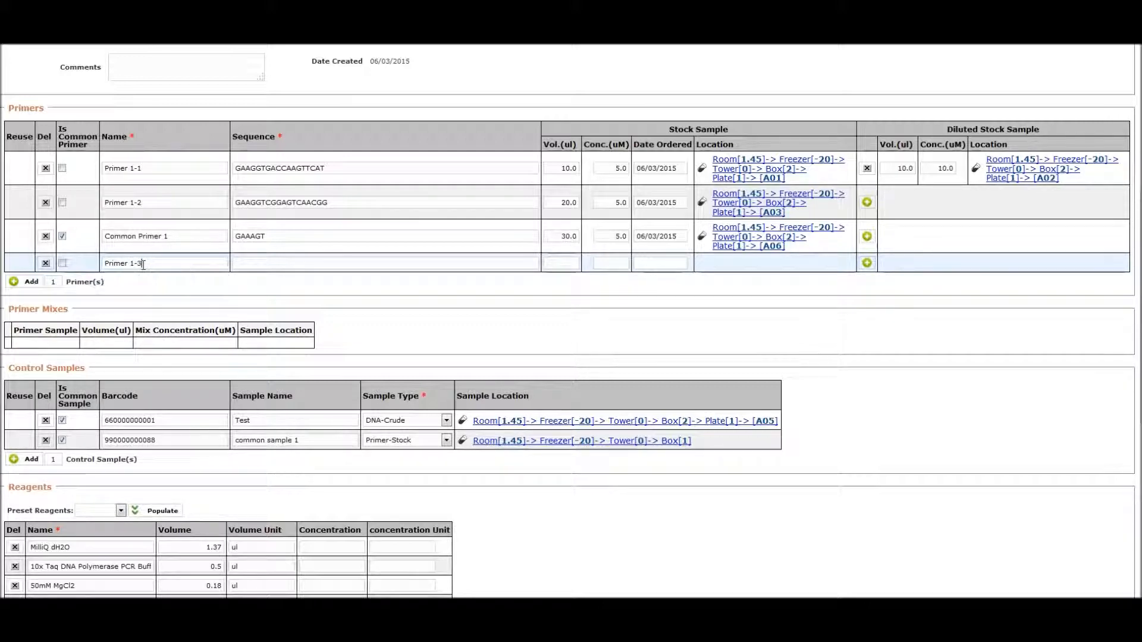
click(265, 263)
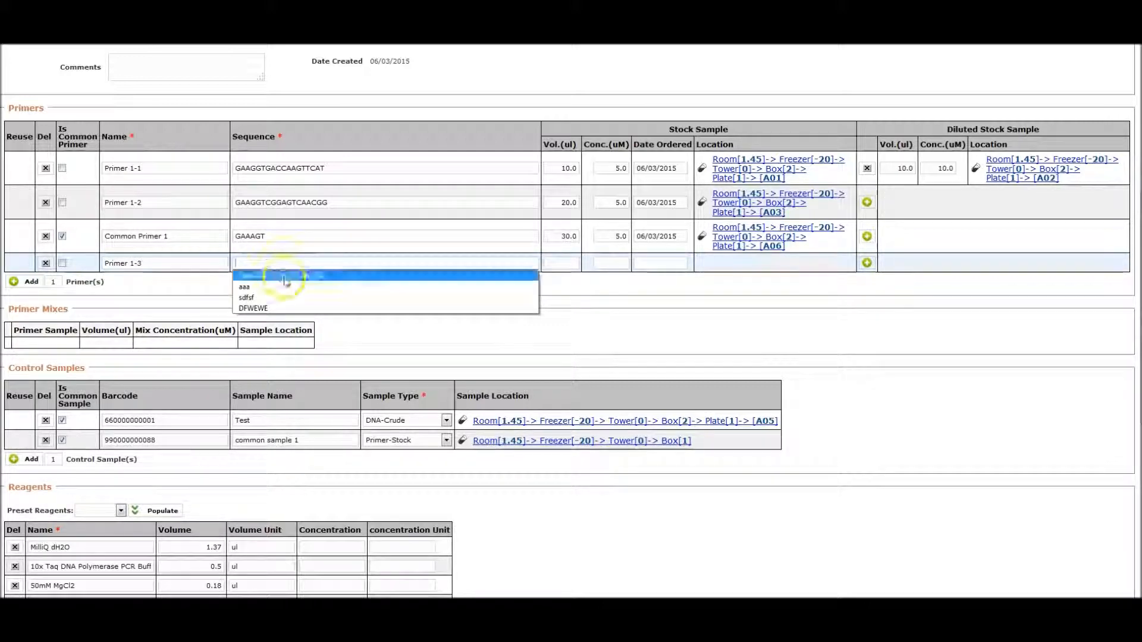
click(284, 276)
Set Primer 1-3's stock sample to a volume of 40 ul, a concentration of 5 uM and the order date 06/03/2015
click(556, 264)
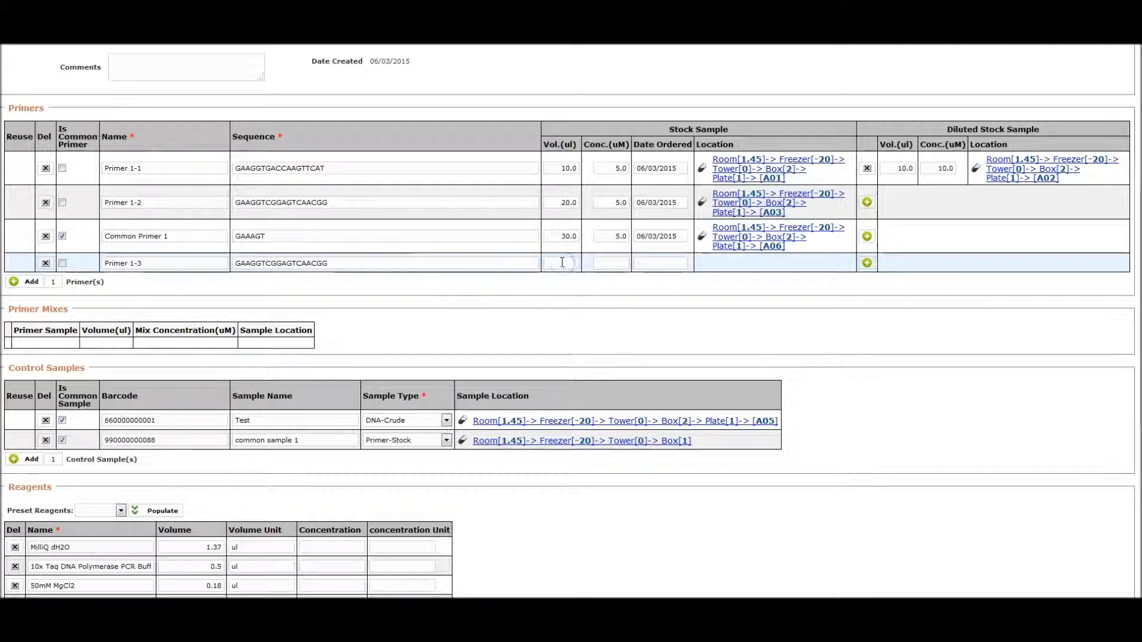
click(618, 263)
text(5)
click(658, 263)
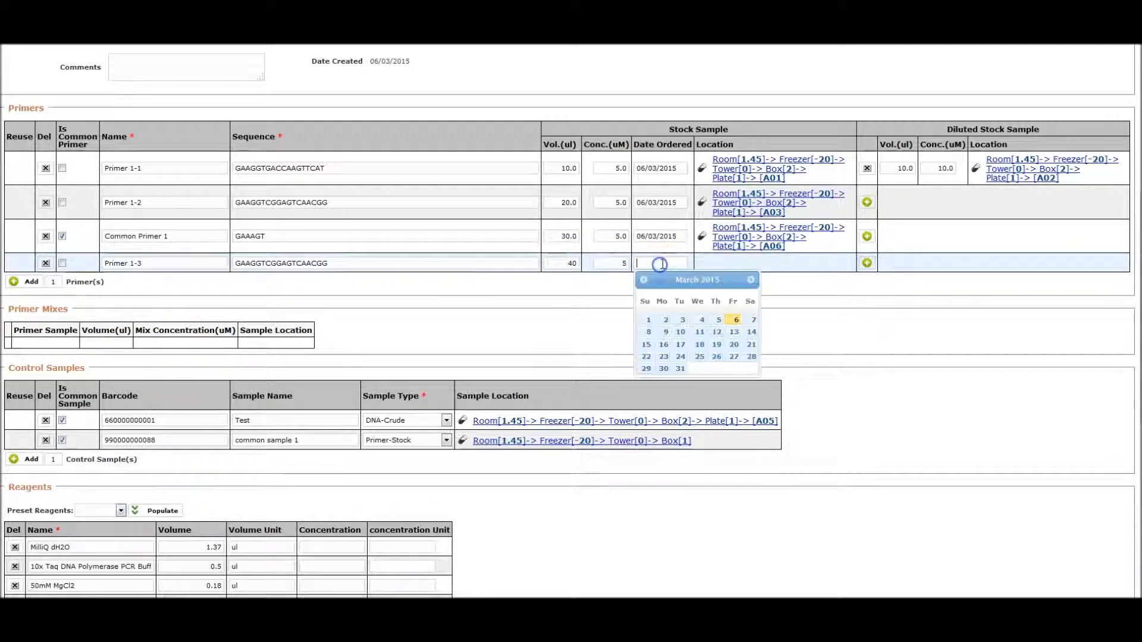
click(733, 320)
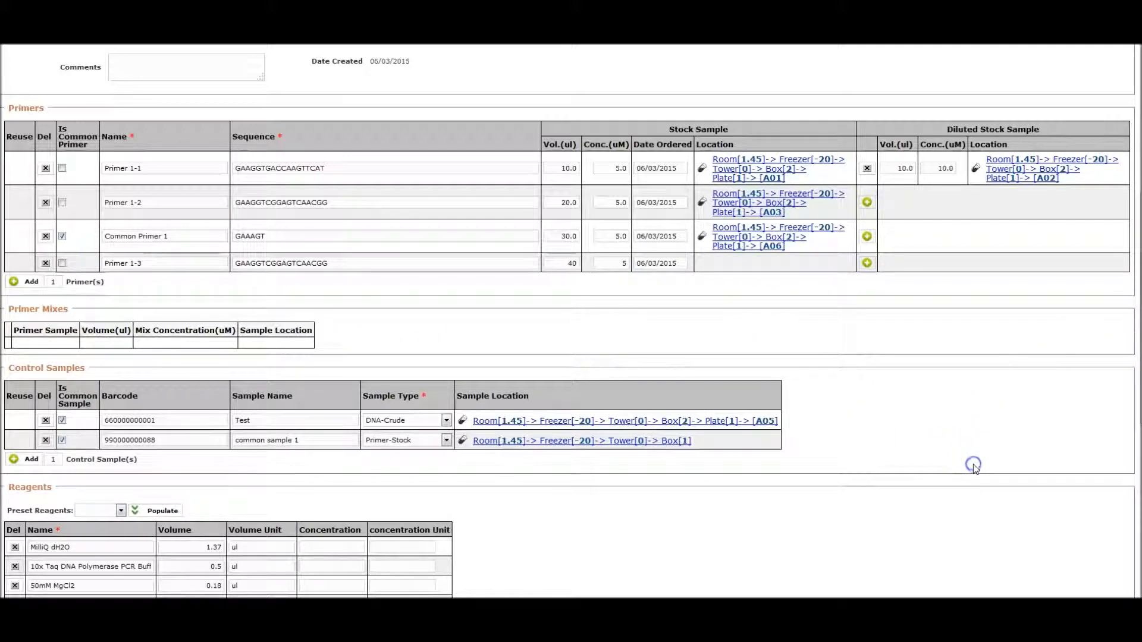
Set the PCR program's Denaturation step to 10 °C and 60 minutes, and save the protocol
scroll(972, 465, down, 1)
scroll(973, 464, down, 3)
click(32, 525)
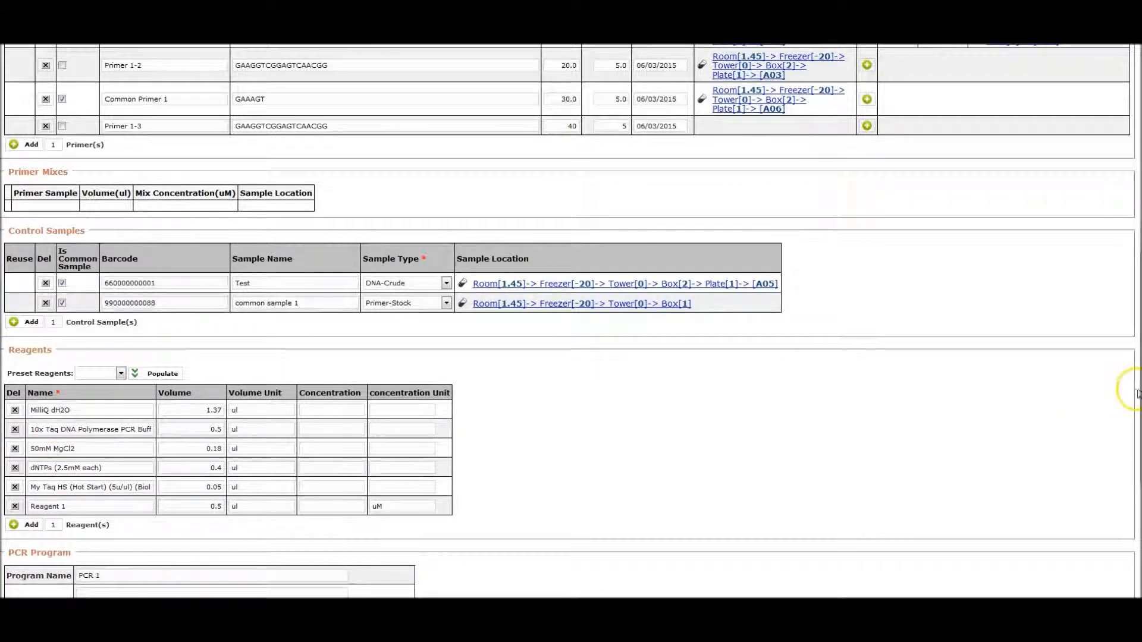
scroll(1135, 390, down, 4)
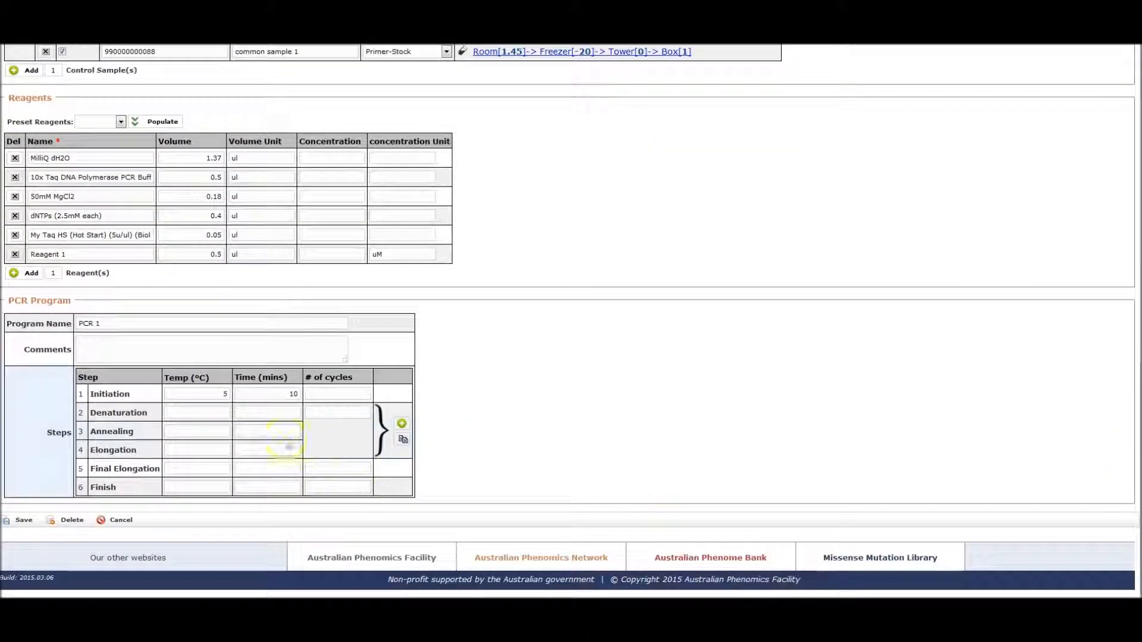
click(220, 412)
text(10)
click(283, 412)
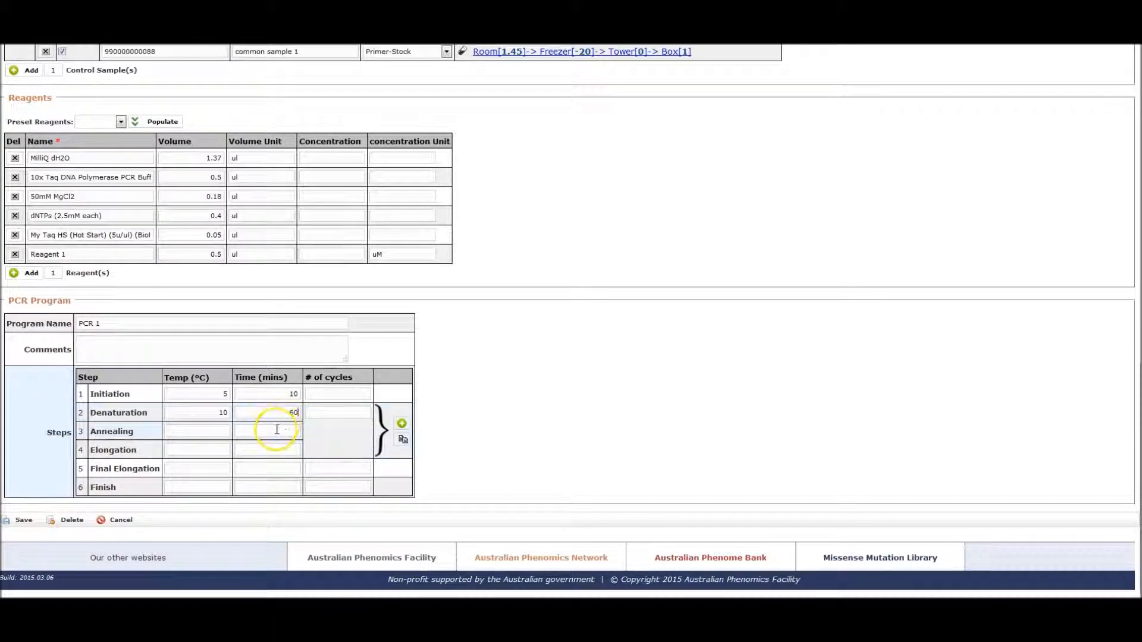
click(22, 522)
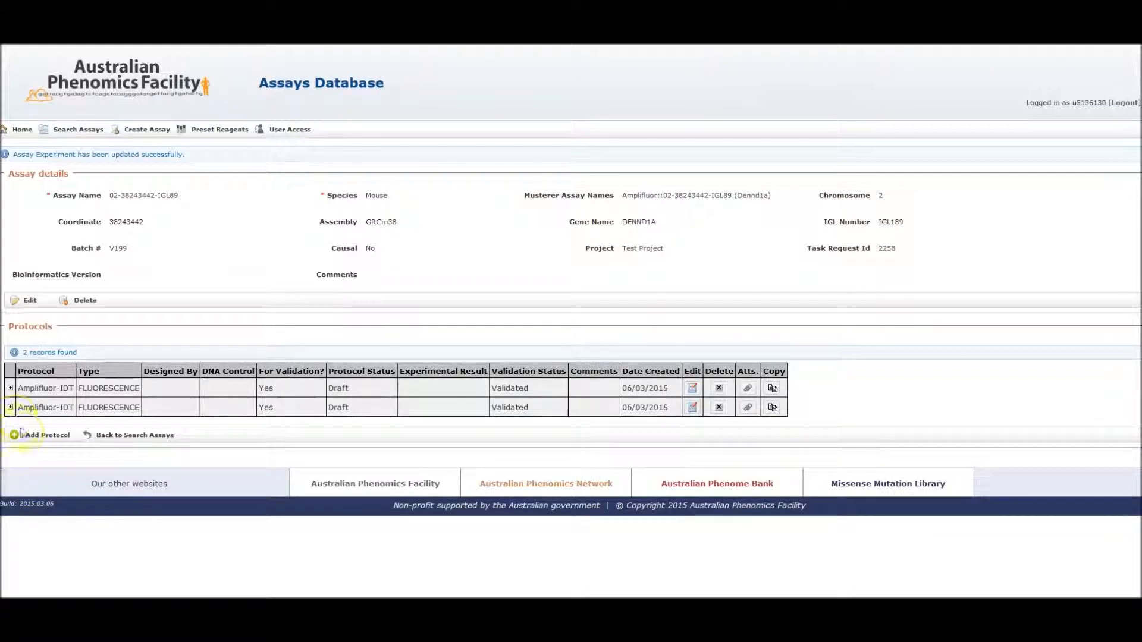
Expand the updated protocol copy and review its primers, control samples, reagents and PCR program
click(10, 407)
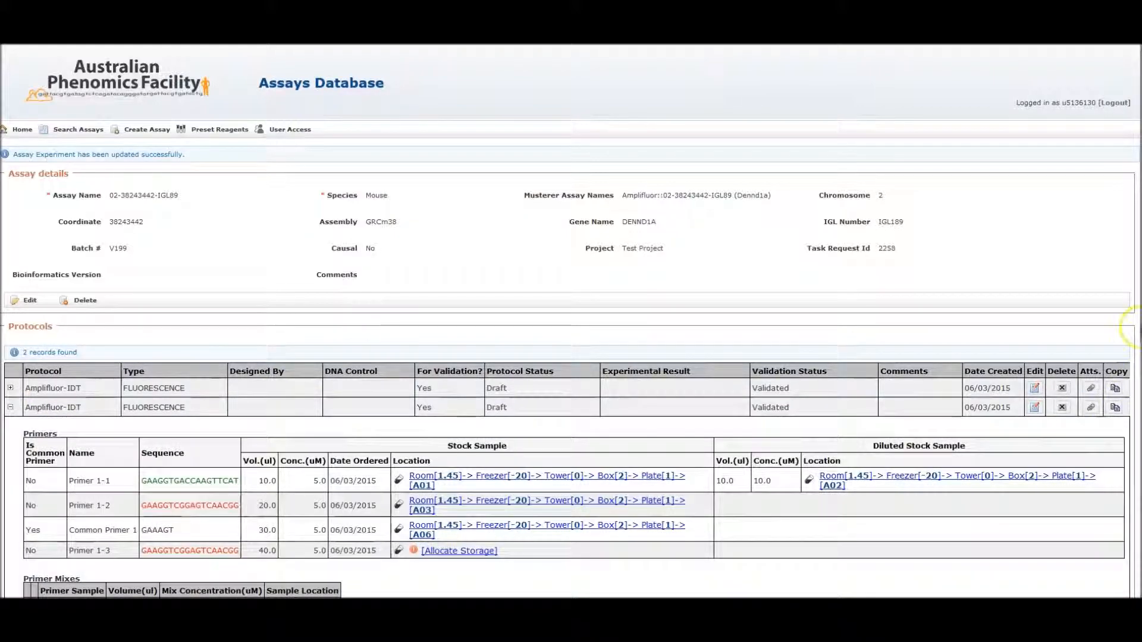
scroll(1121, 319, down, 6)
scroll(1136, 540, down, 1)
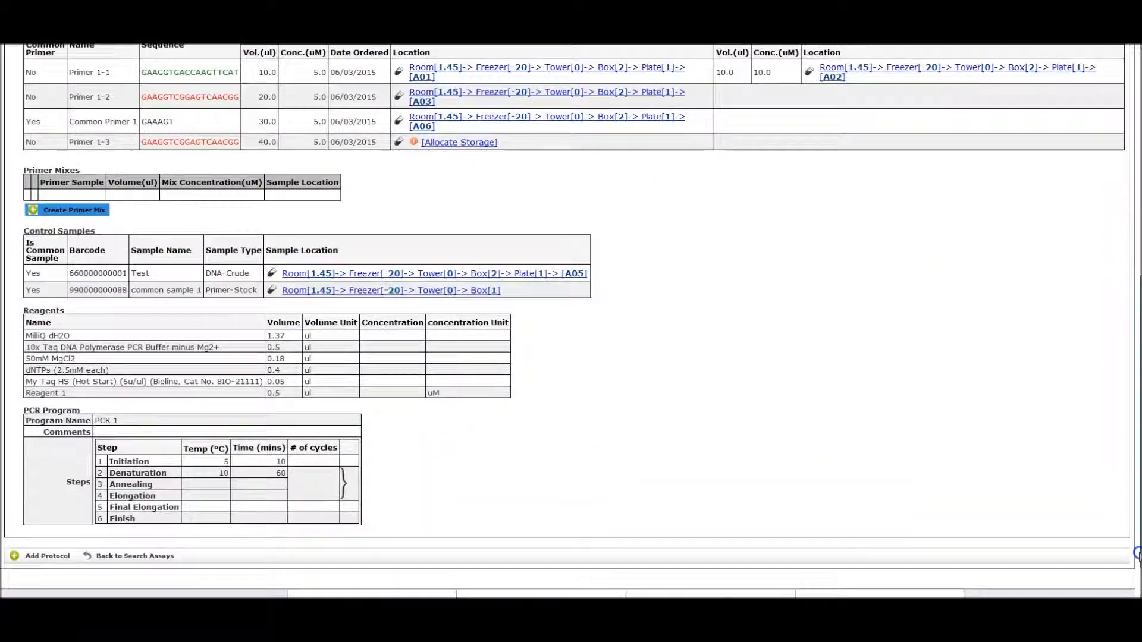